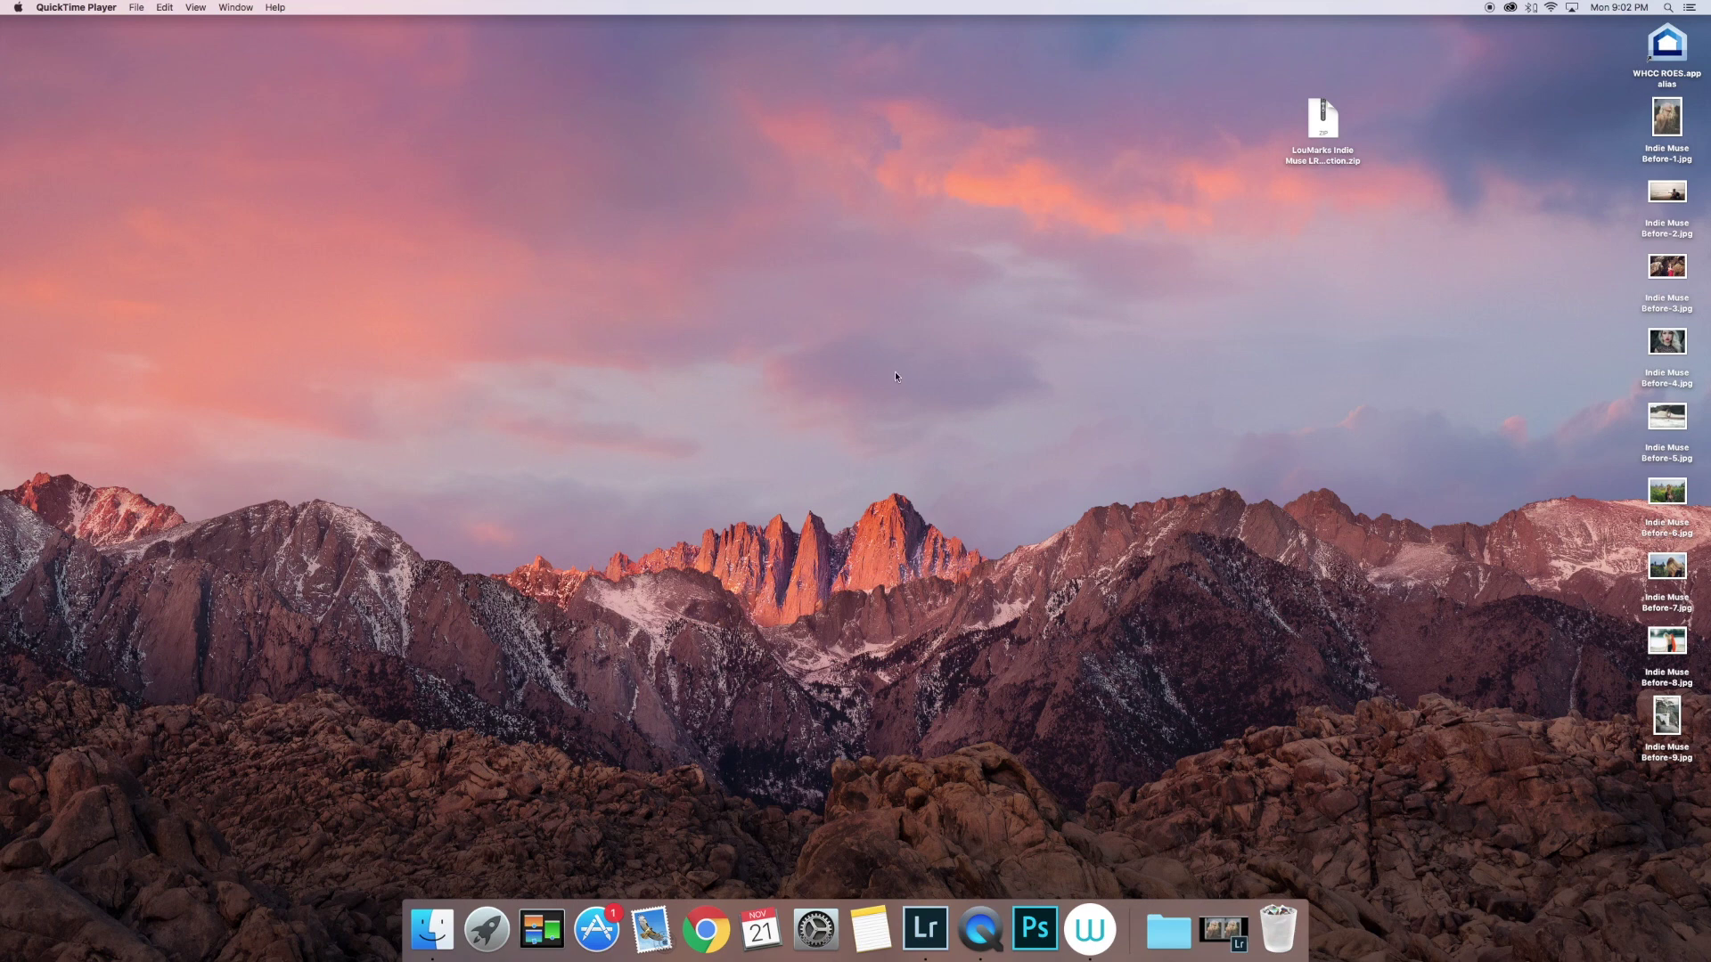
- Extract the LouMarks Indie Muse LR Collection zip onto the desktop and move the archive to the Trash
double_click(1319, 134)
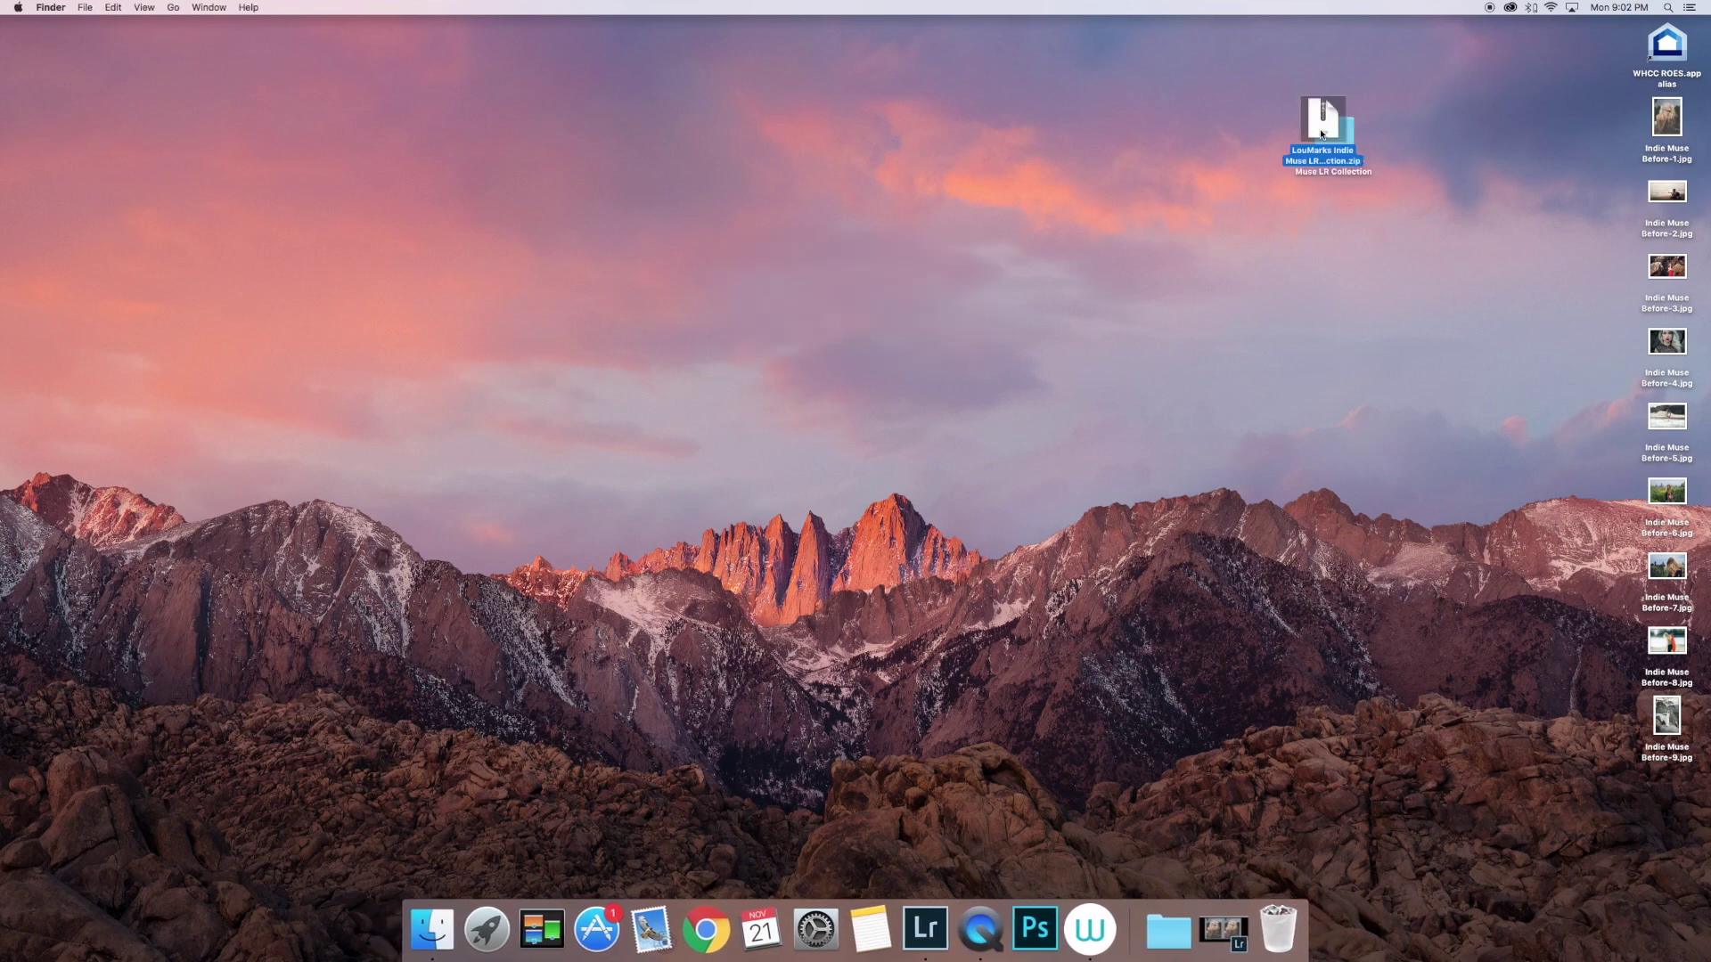
drag(1331, 172, 1280, 916)
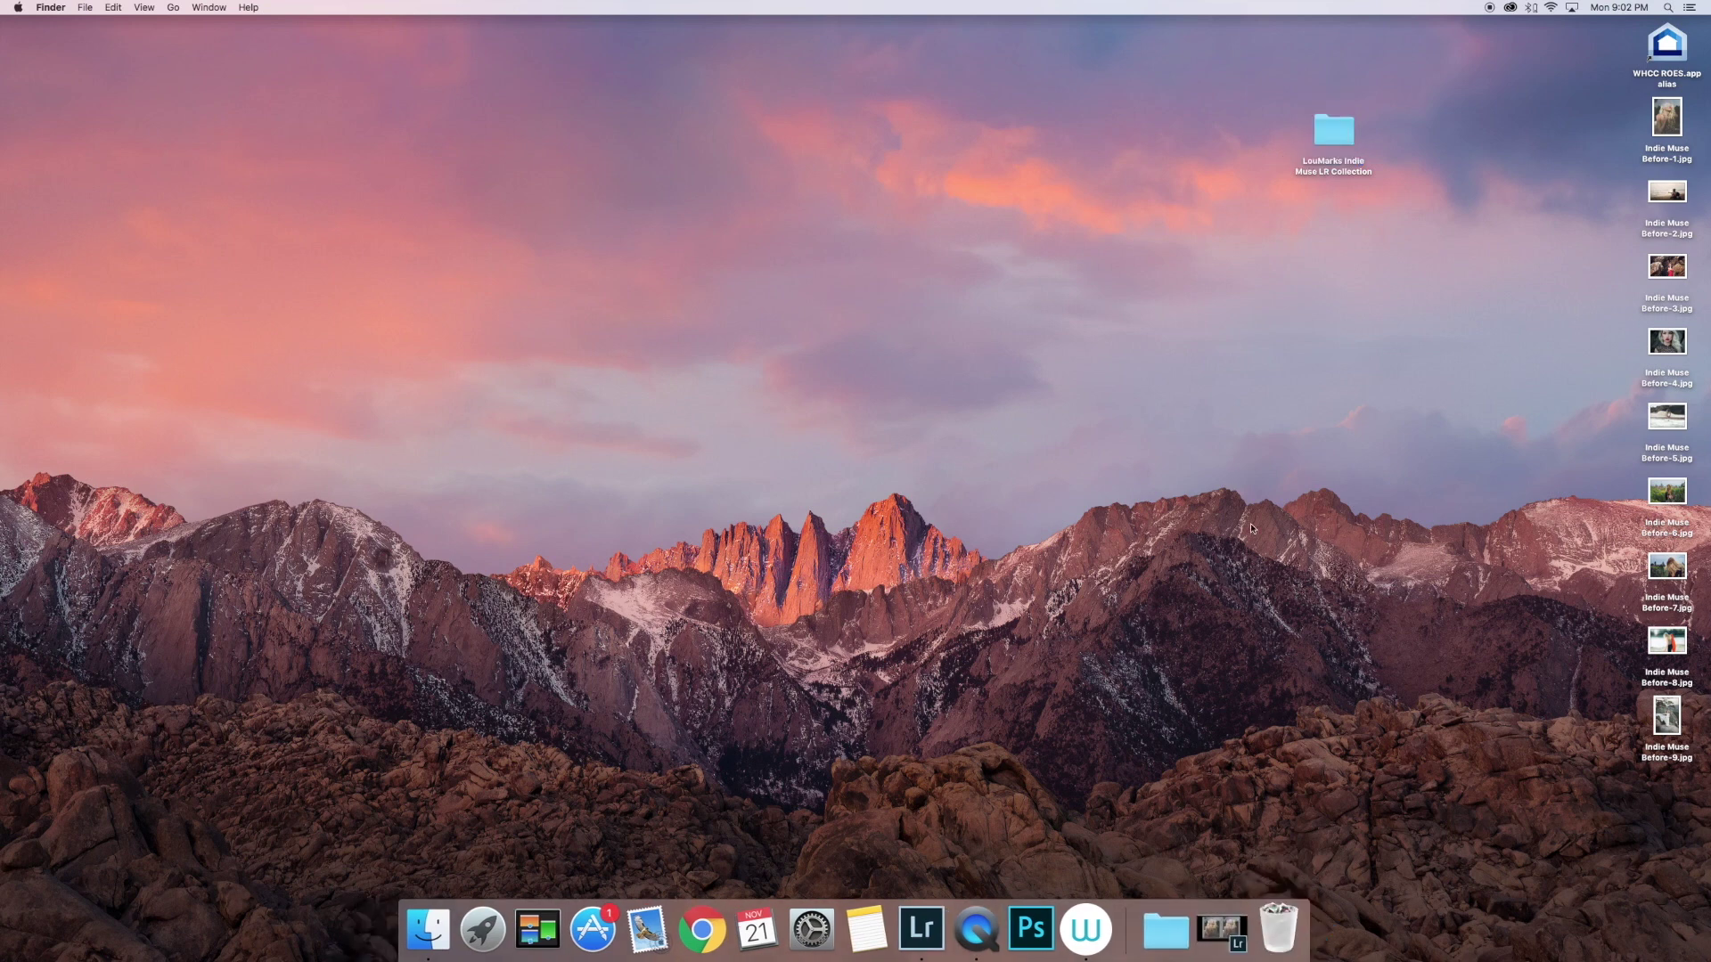
click(1328, 138)
drag(1368, 144, 1379, 144)
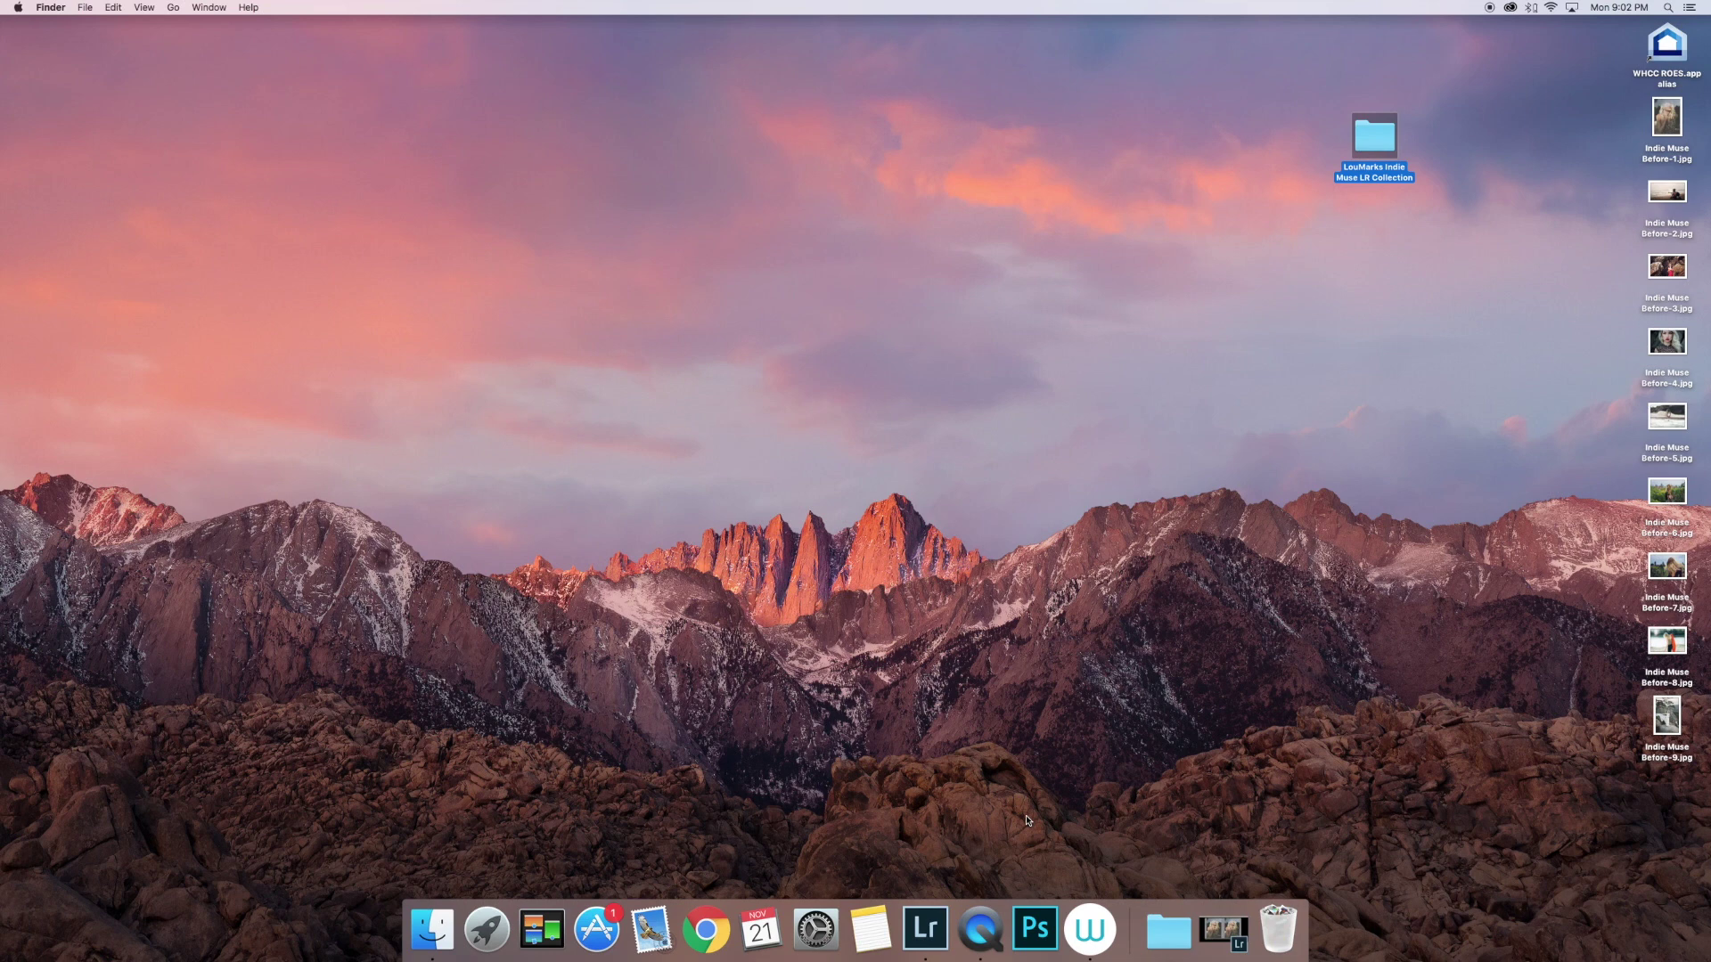
- Switch to Lightroom and create a new develop preset folder named Indie Muse
click(923, 931)
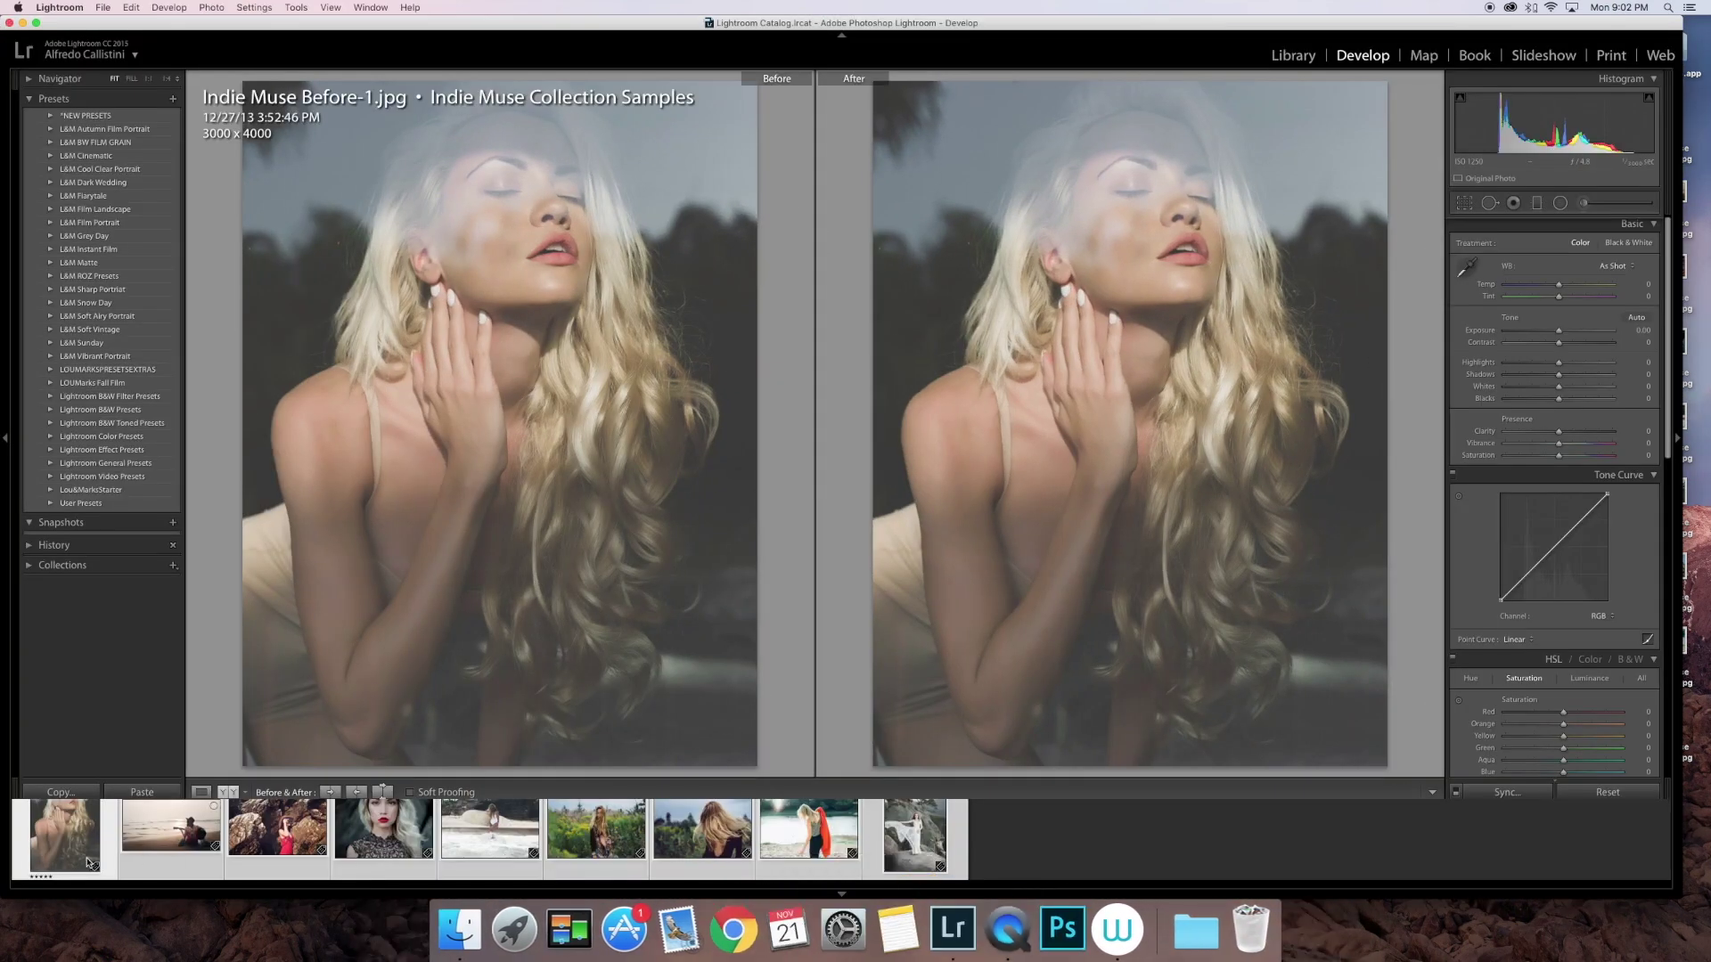
click(29, 100)
click(29, 100)
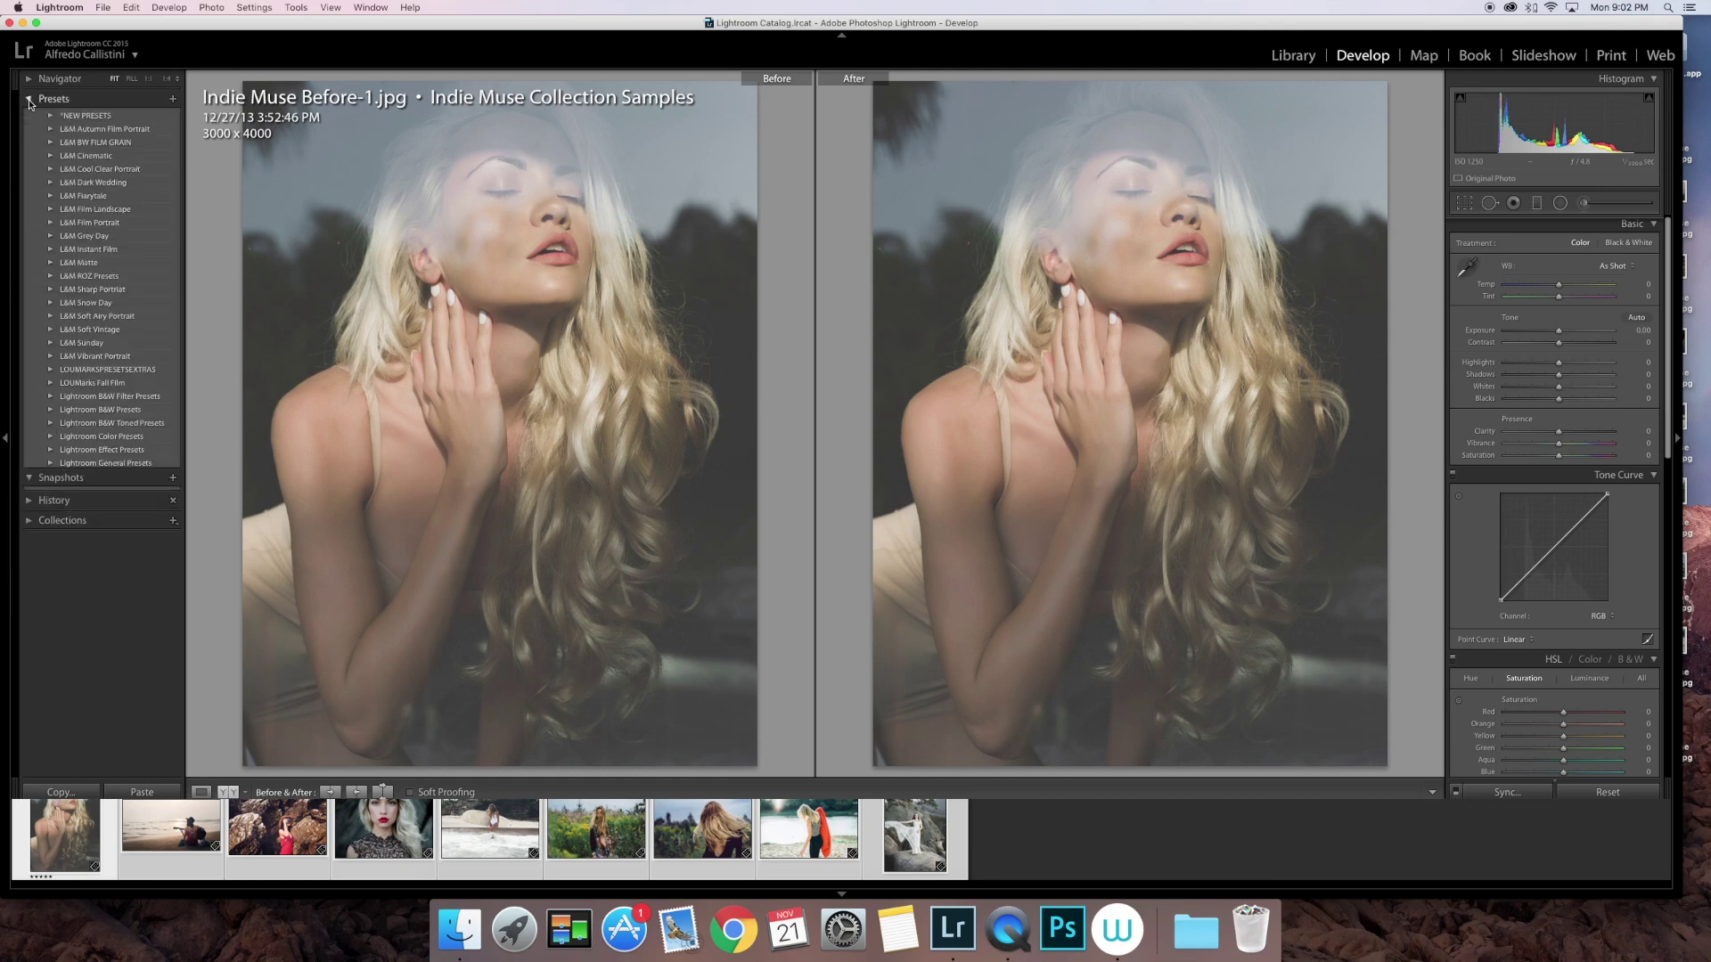
right_click(160, 119)
click(175, 121)
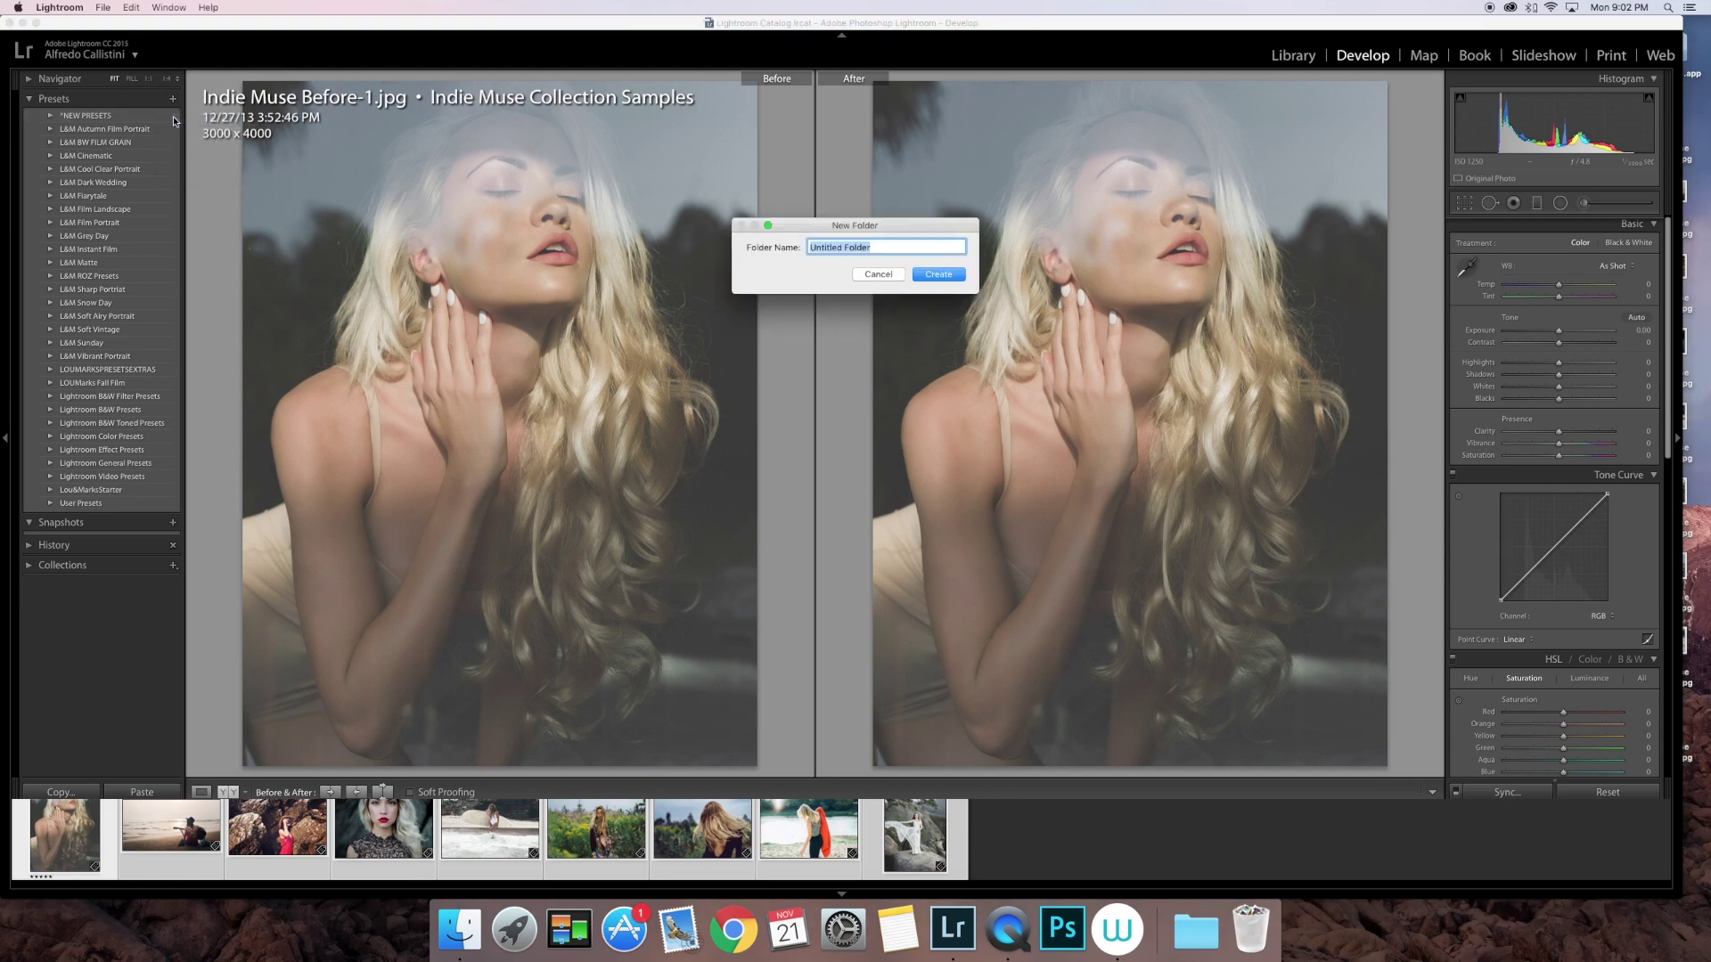
text(Indie Muse)
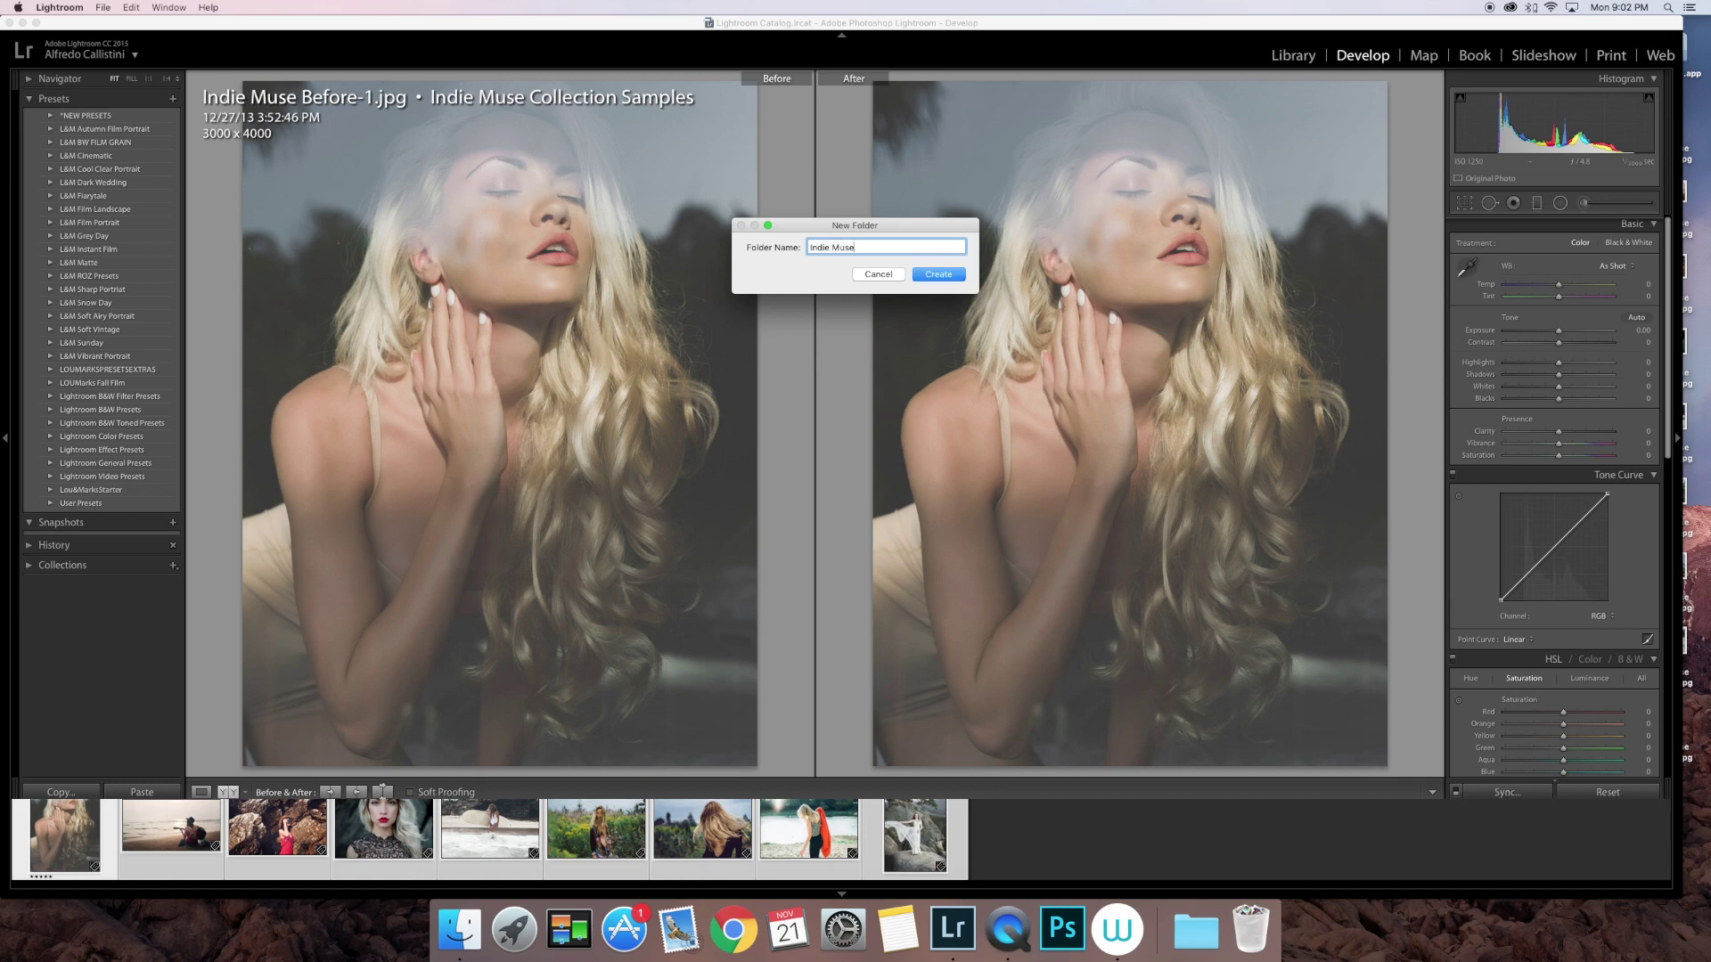
key(Return)
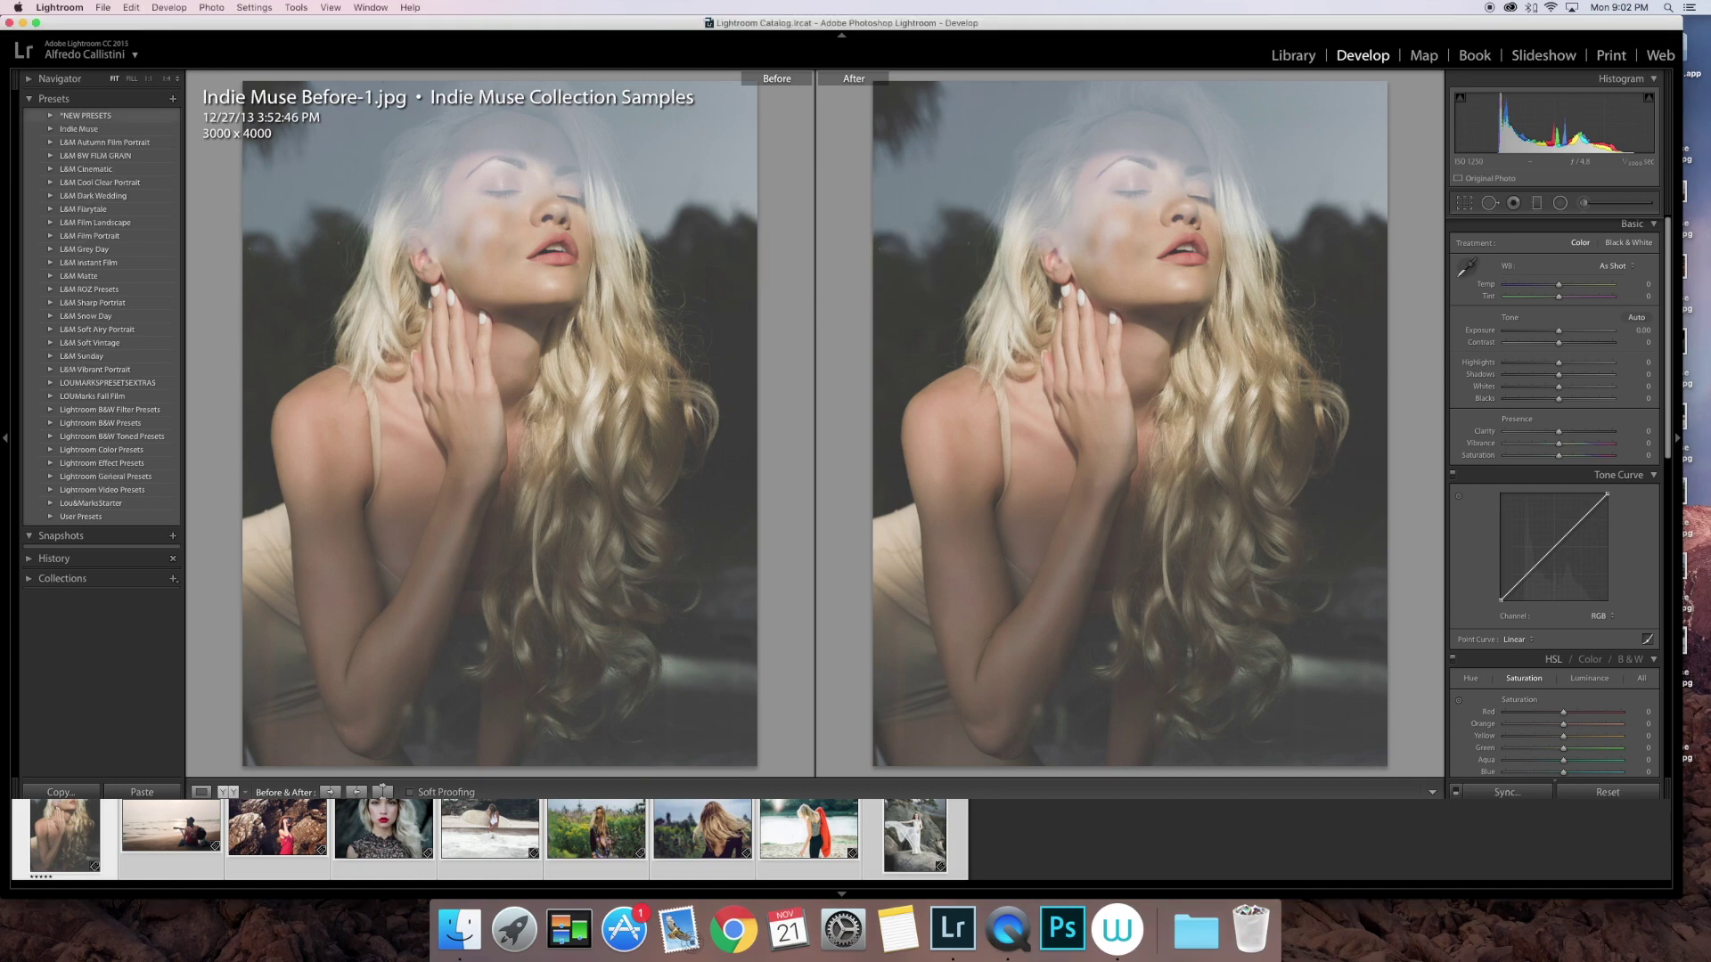
- Import all templates from the desktop collection's LouMarks-IndieMuse LR Presets folder into the Indie Muse preset folder
right_click(95, 130)
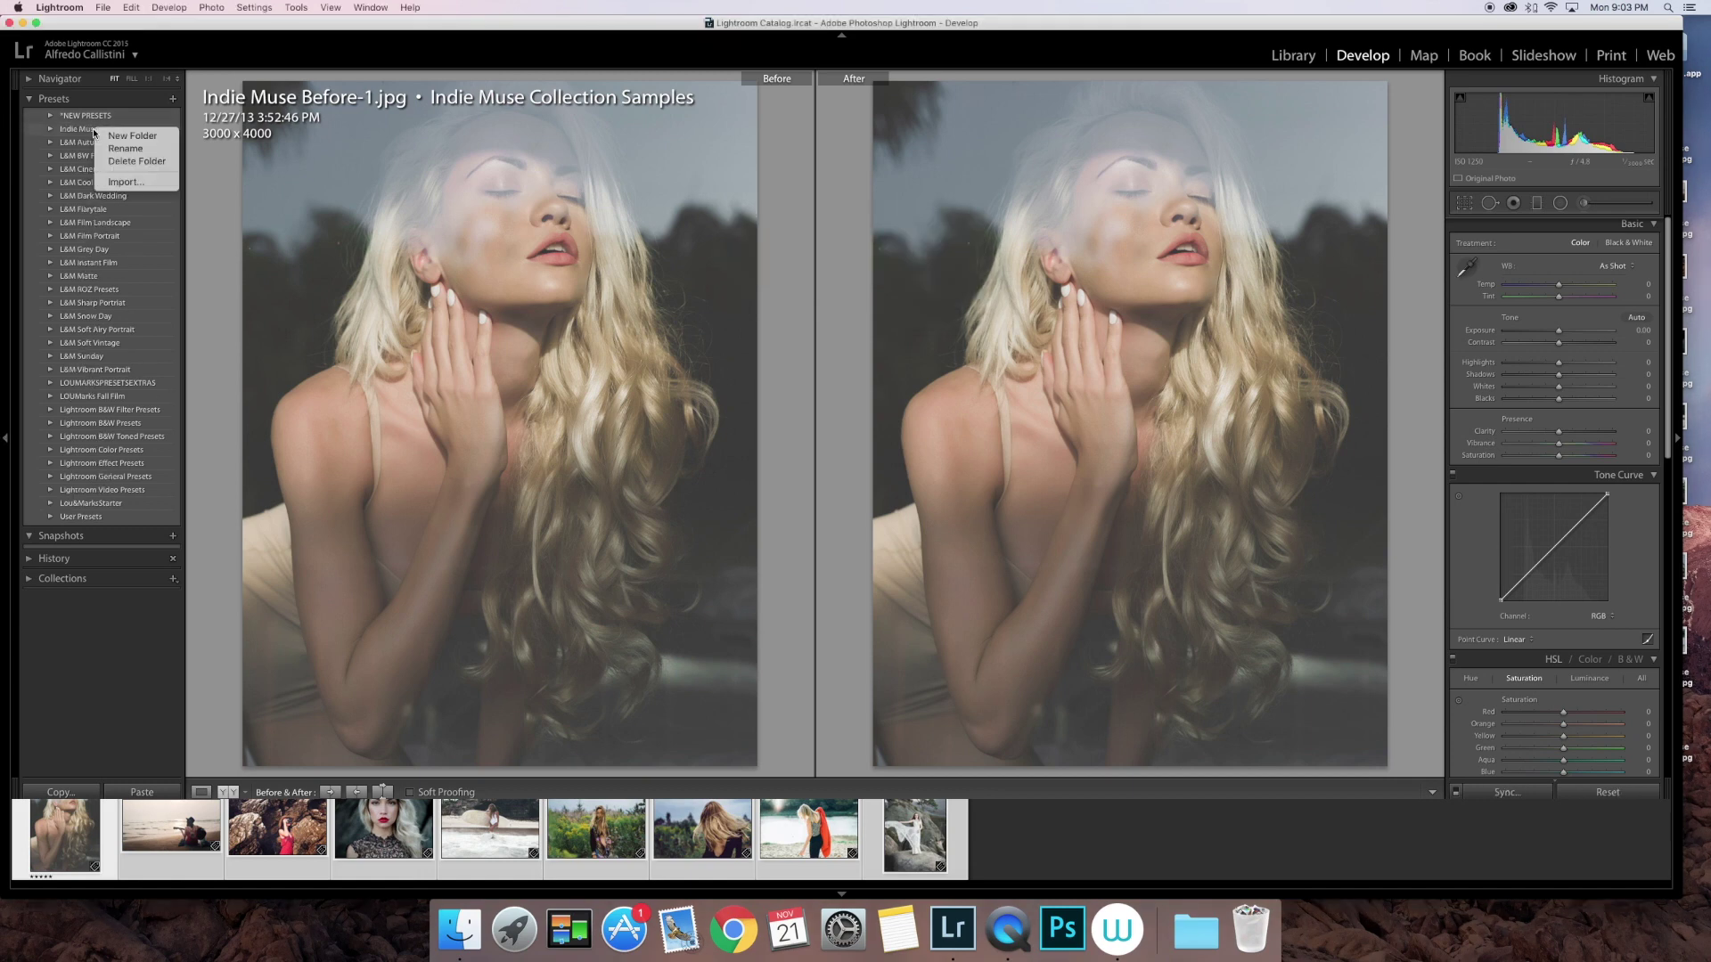
click(129, 182)
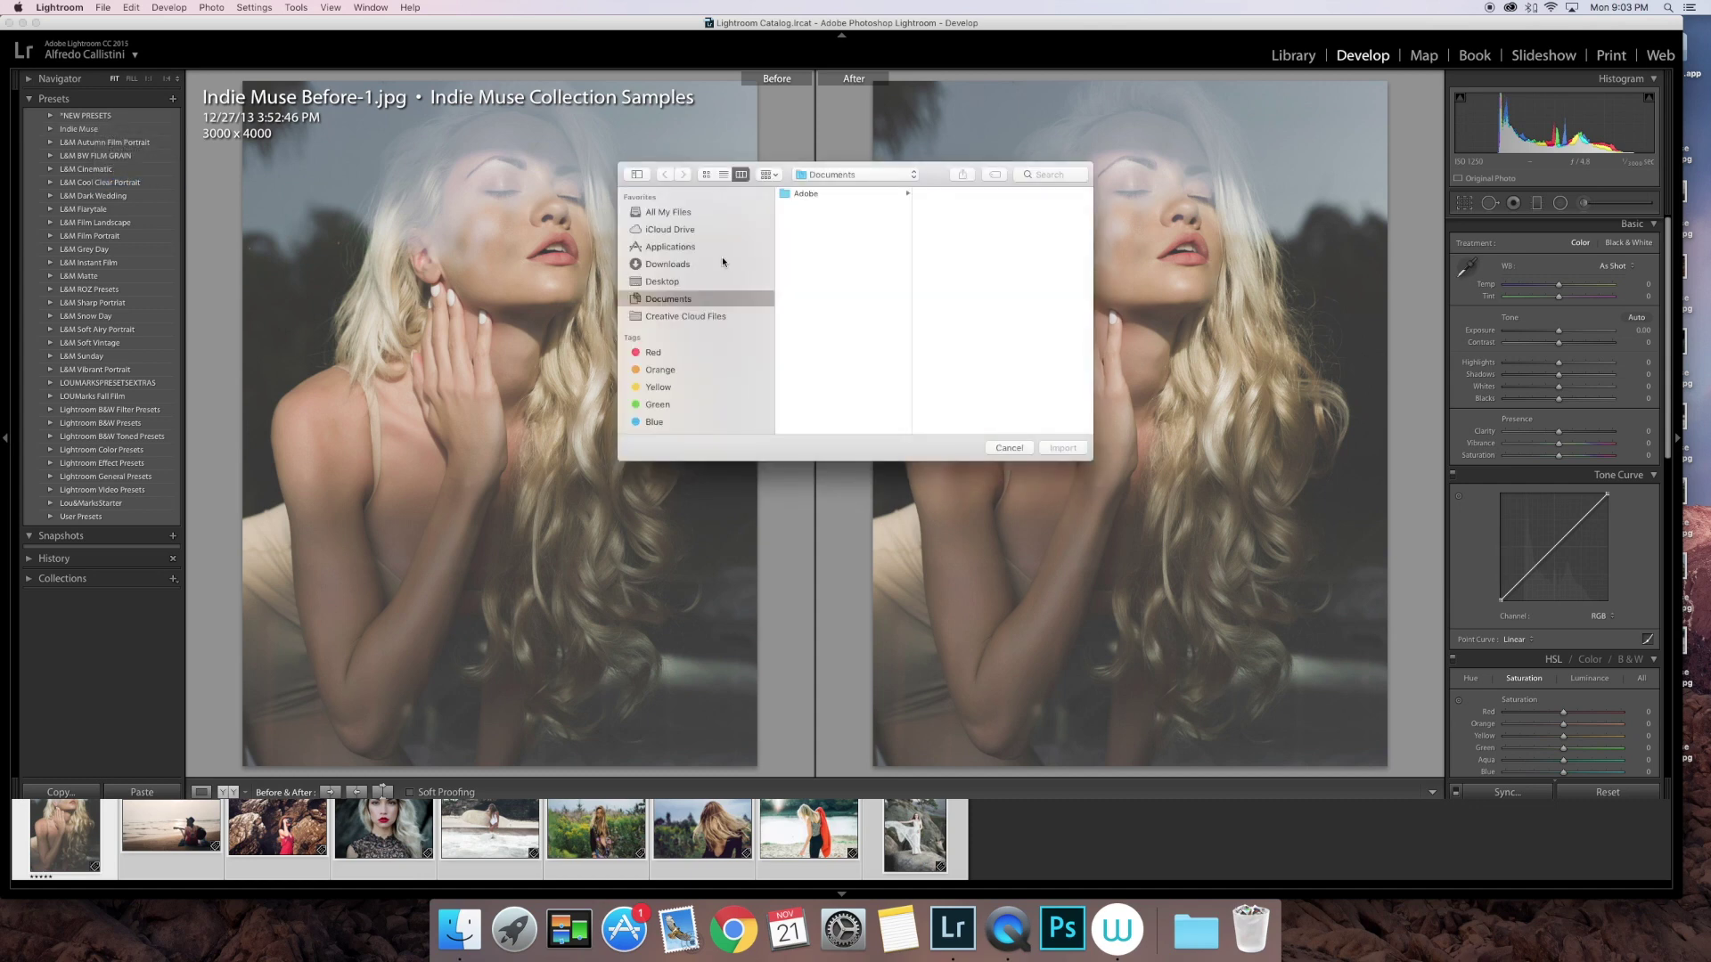
click(693, 283)
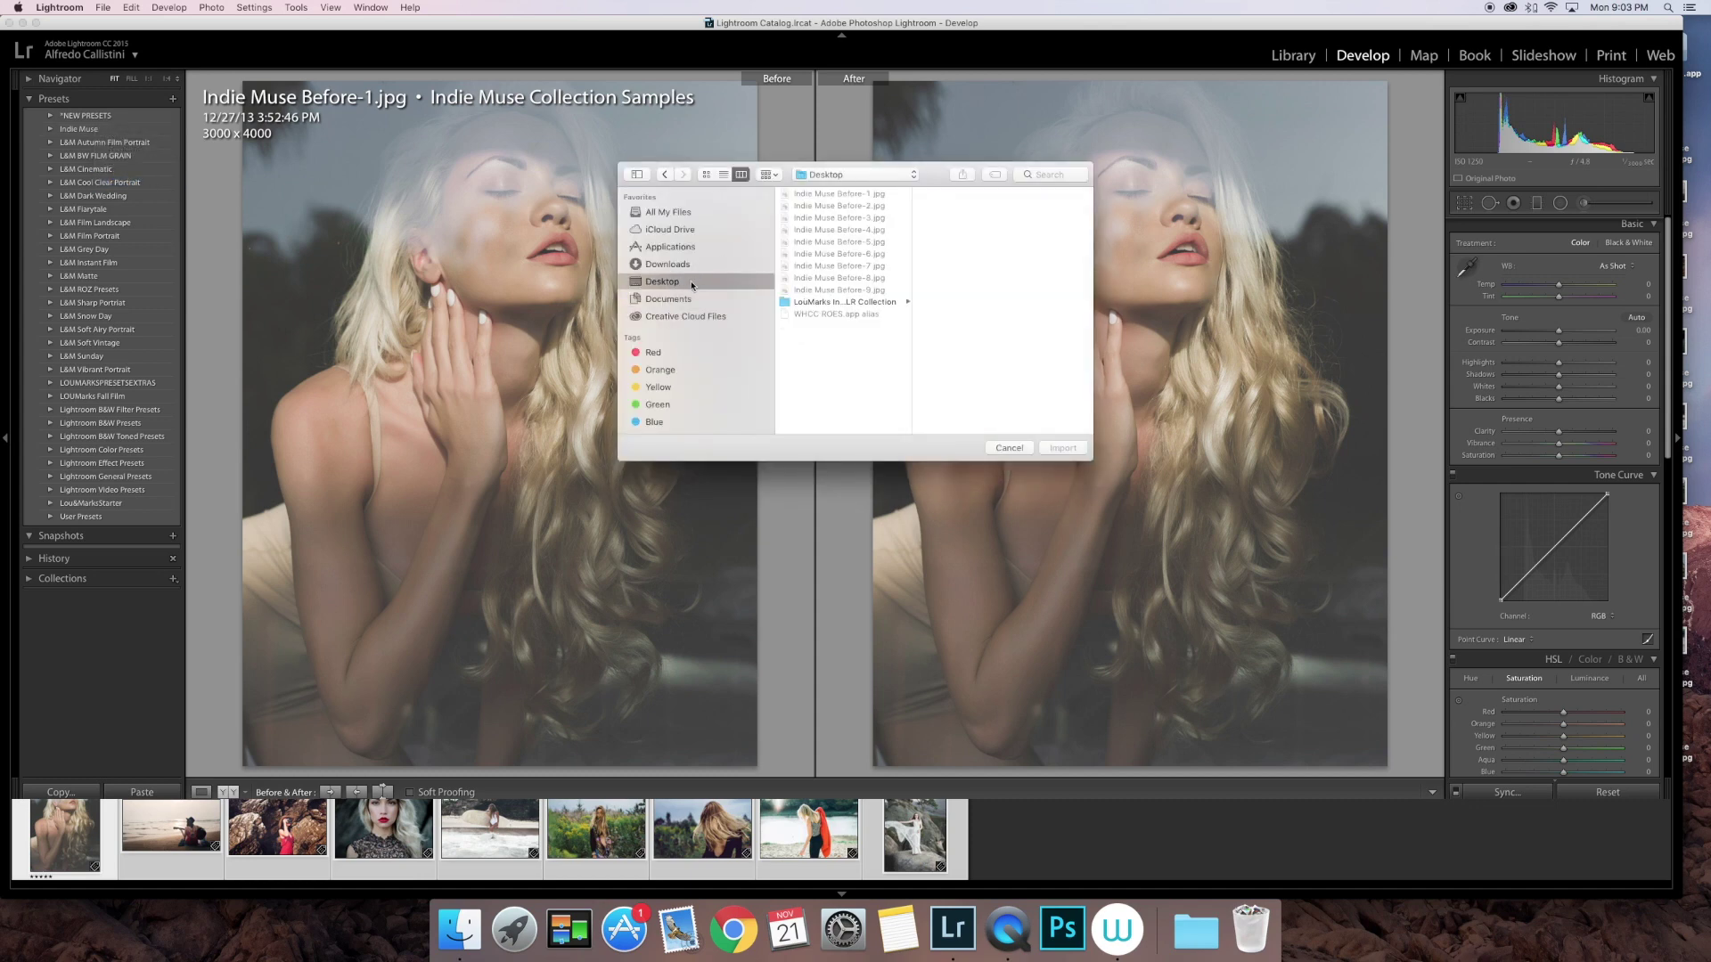
click(861, 304)
click(981, 231)
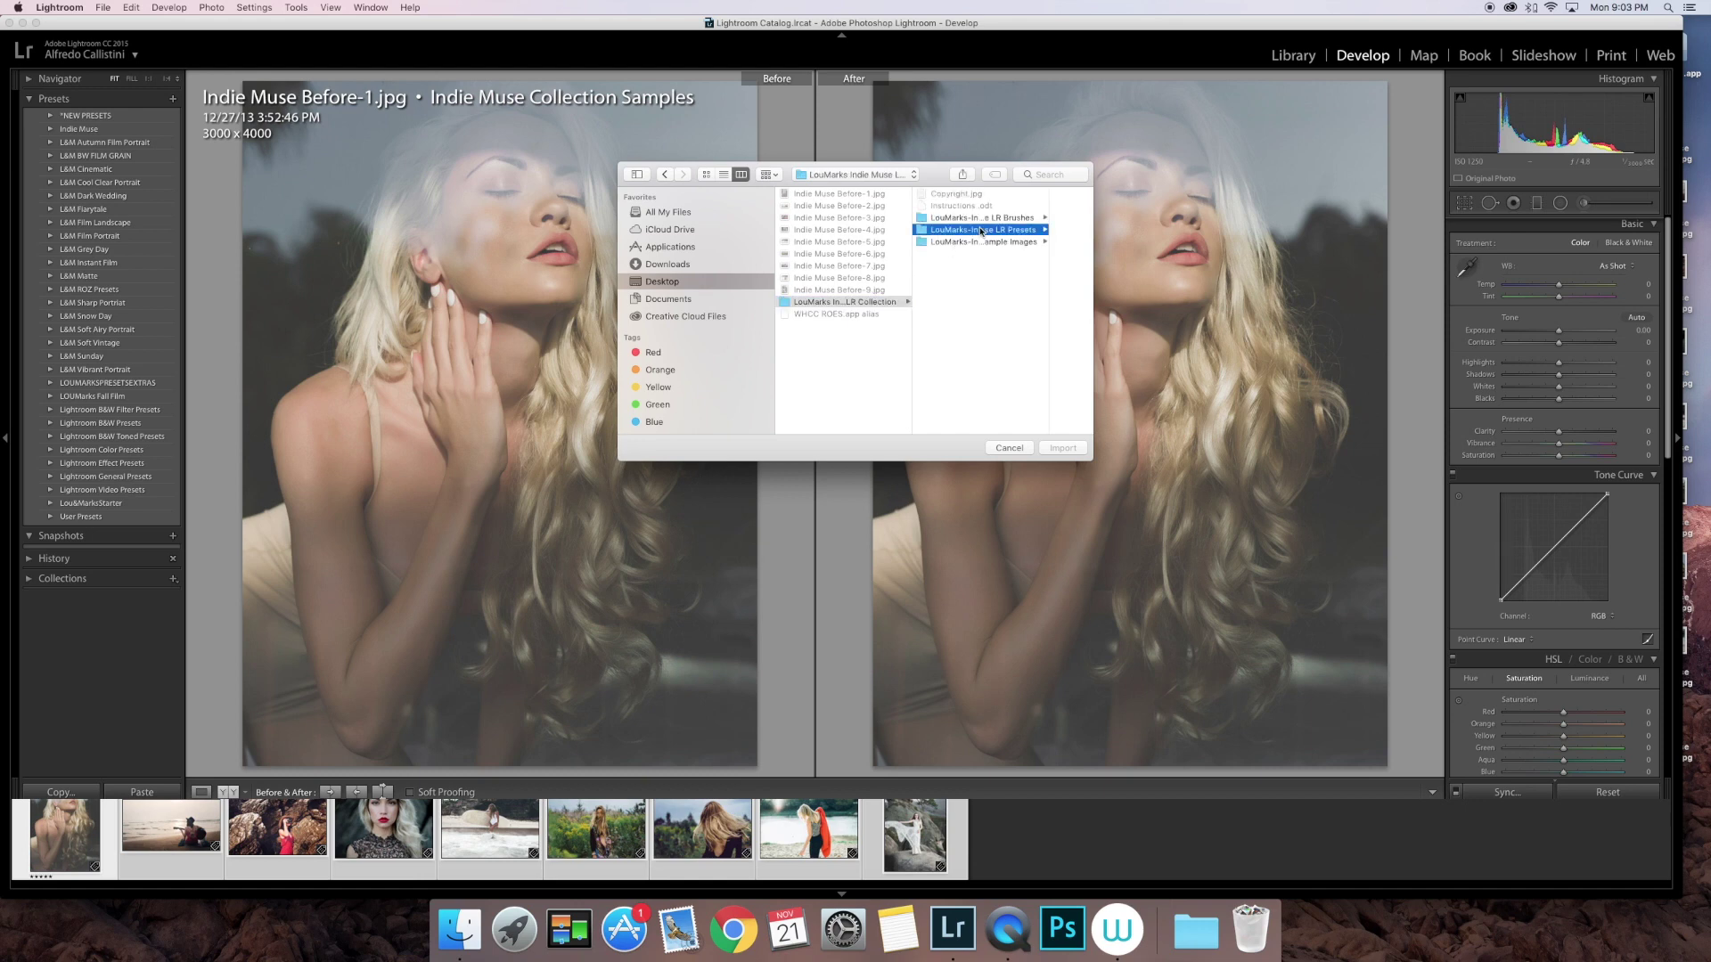
click(1007, 229)
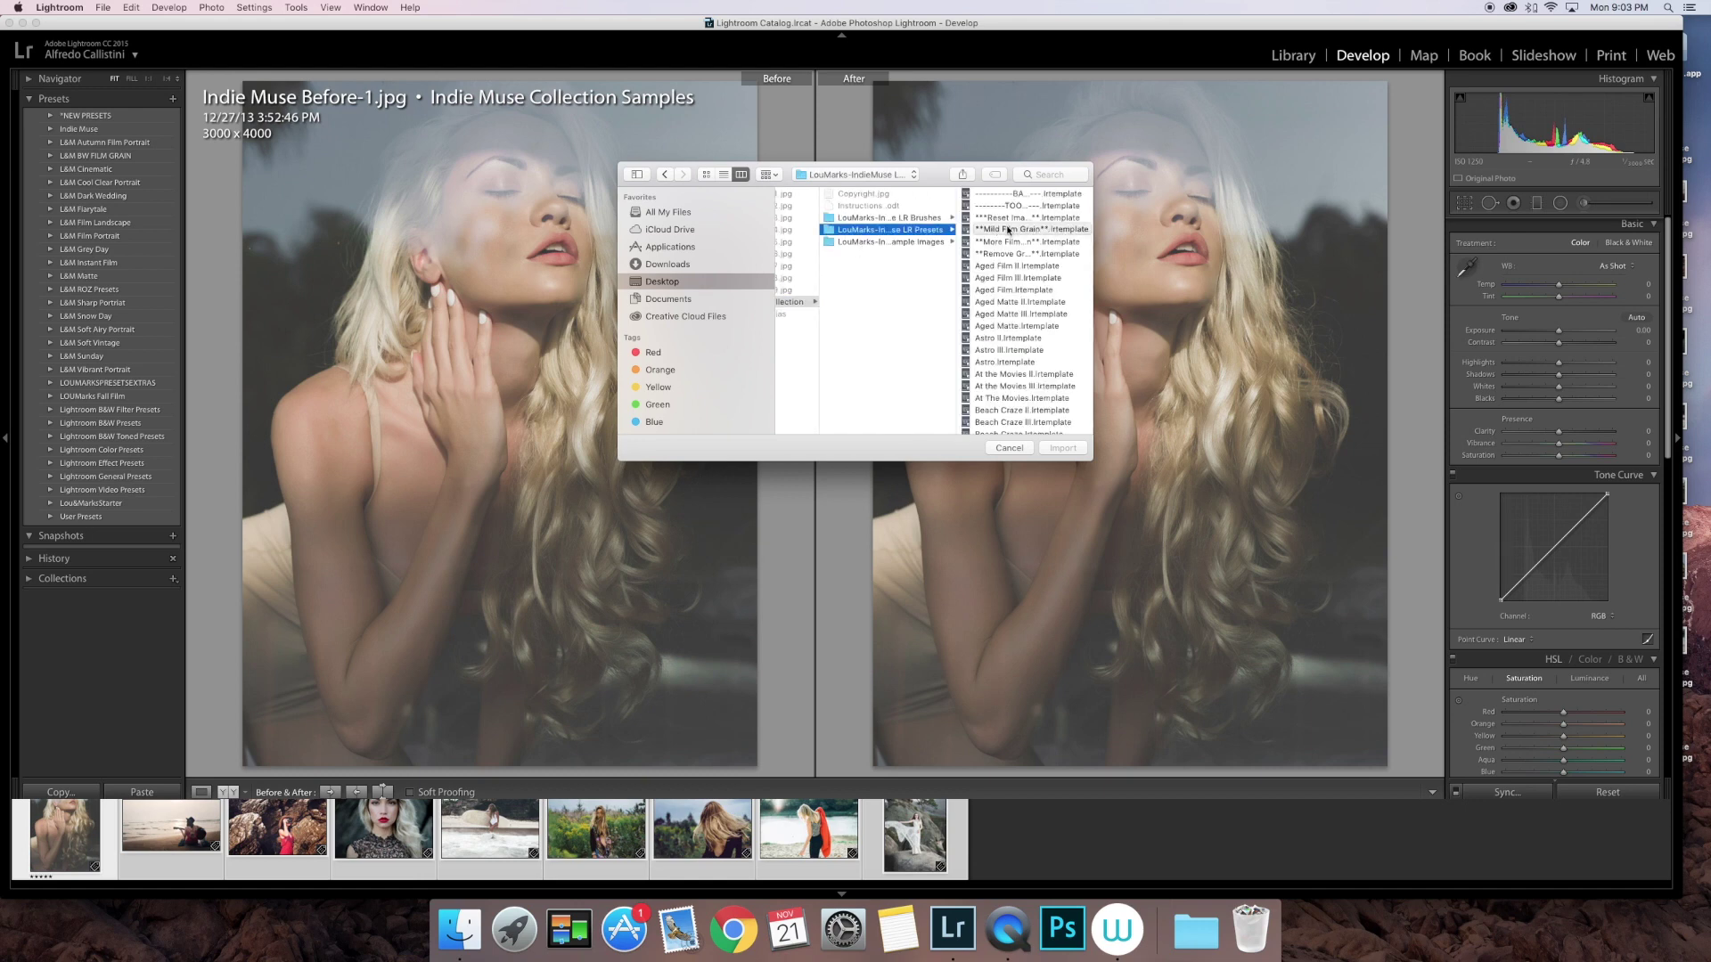
key(super+a)
click(1062, 449)
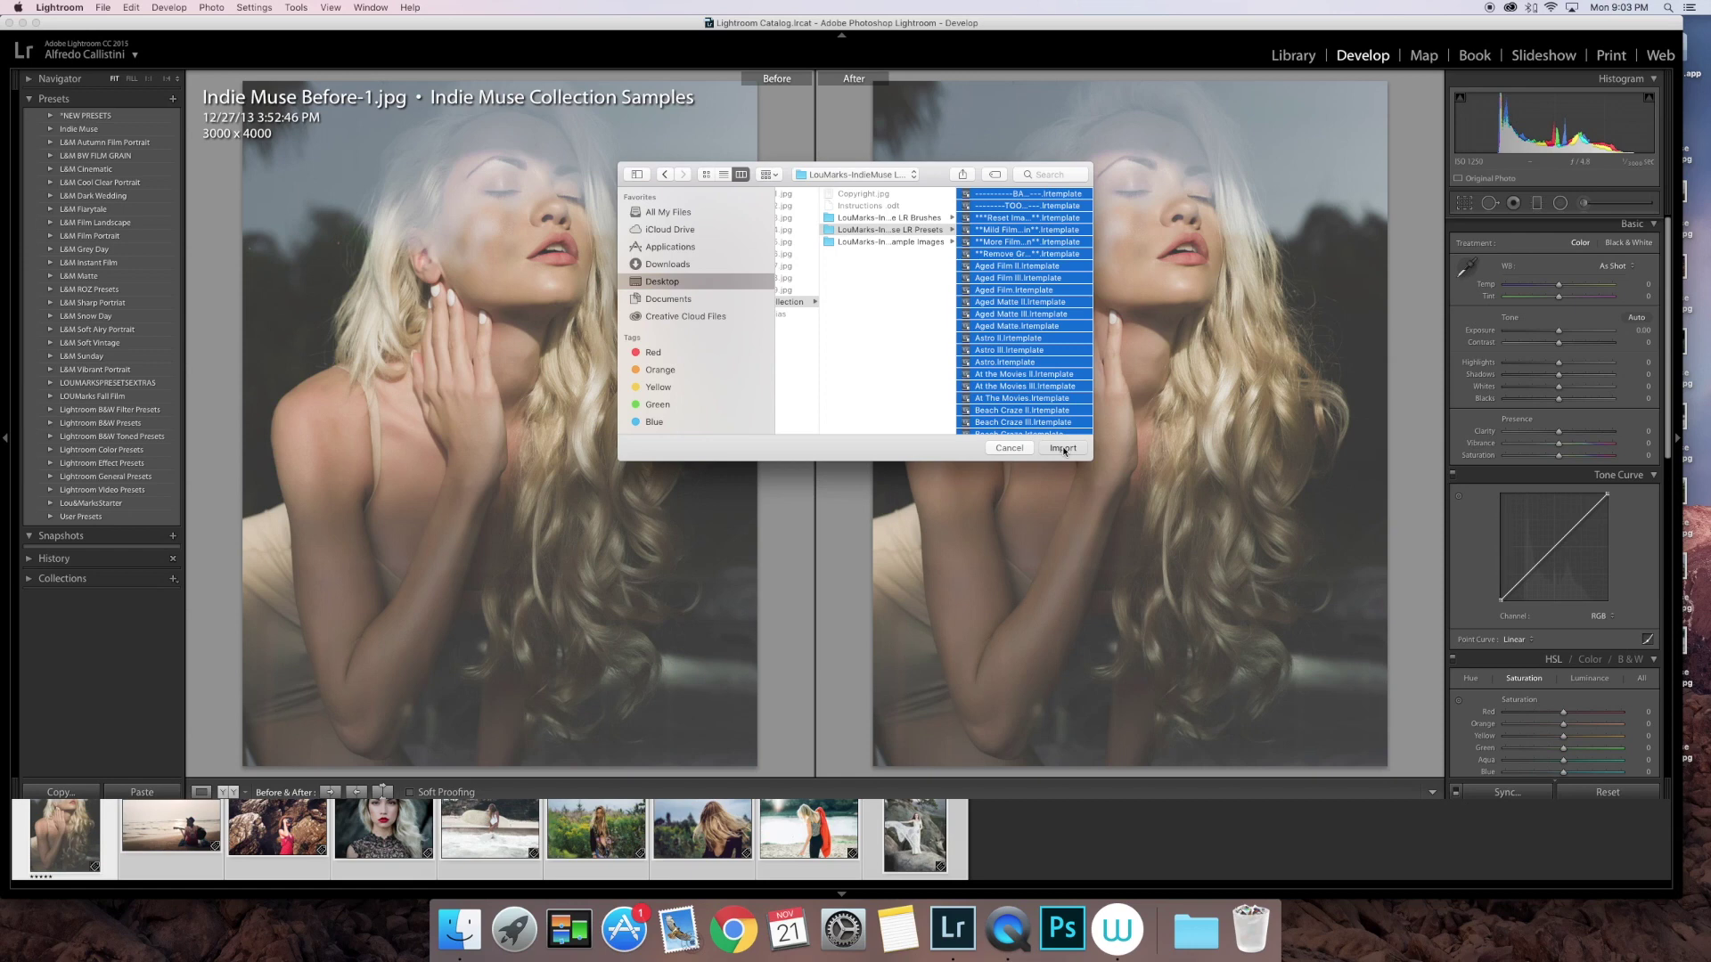
click(1063, 449)
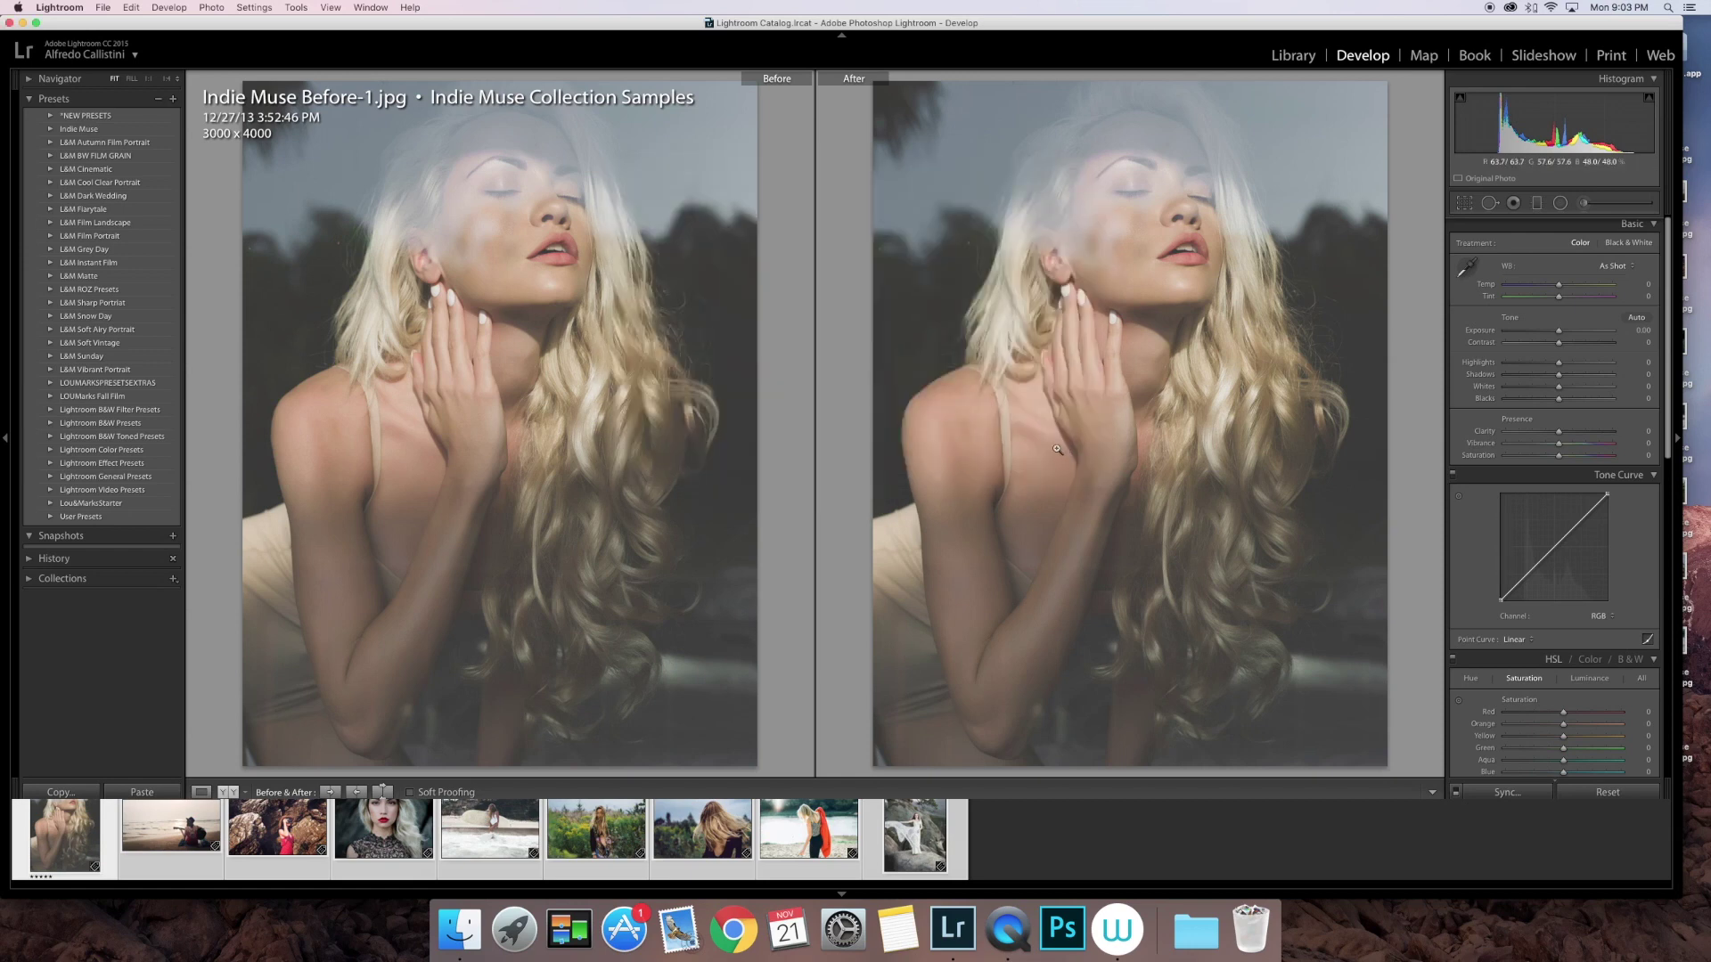
- Expand the Indie Muse preset folder and look through the imported presets
click(49, 130)
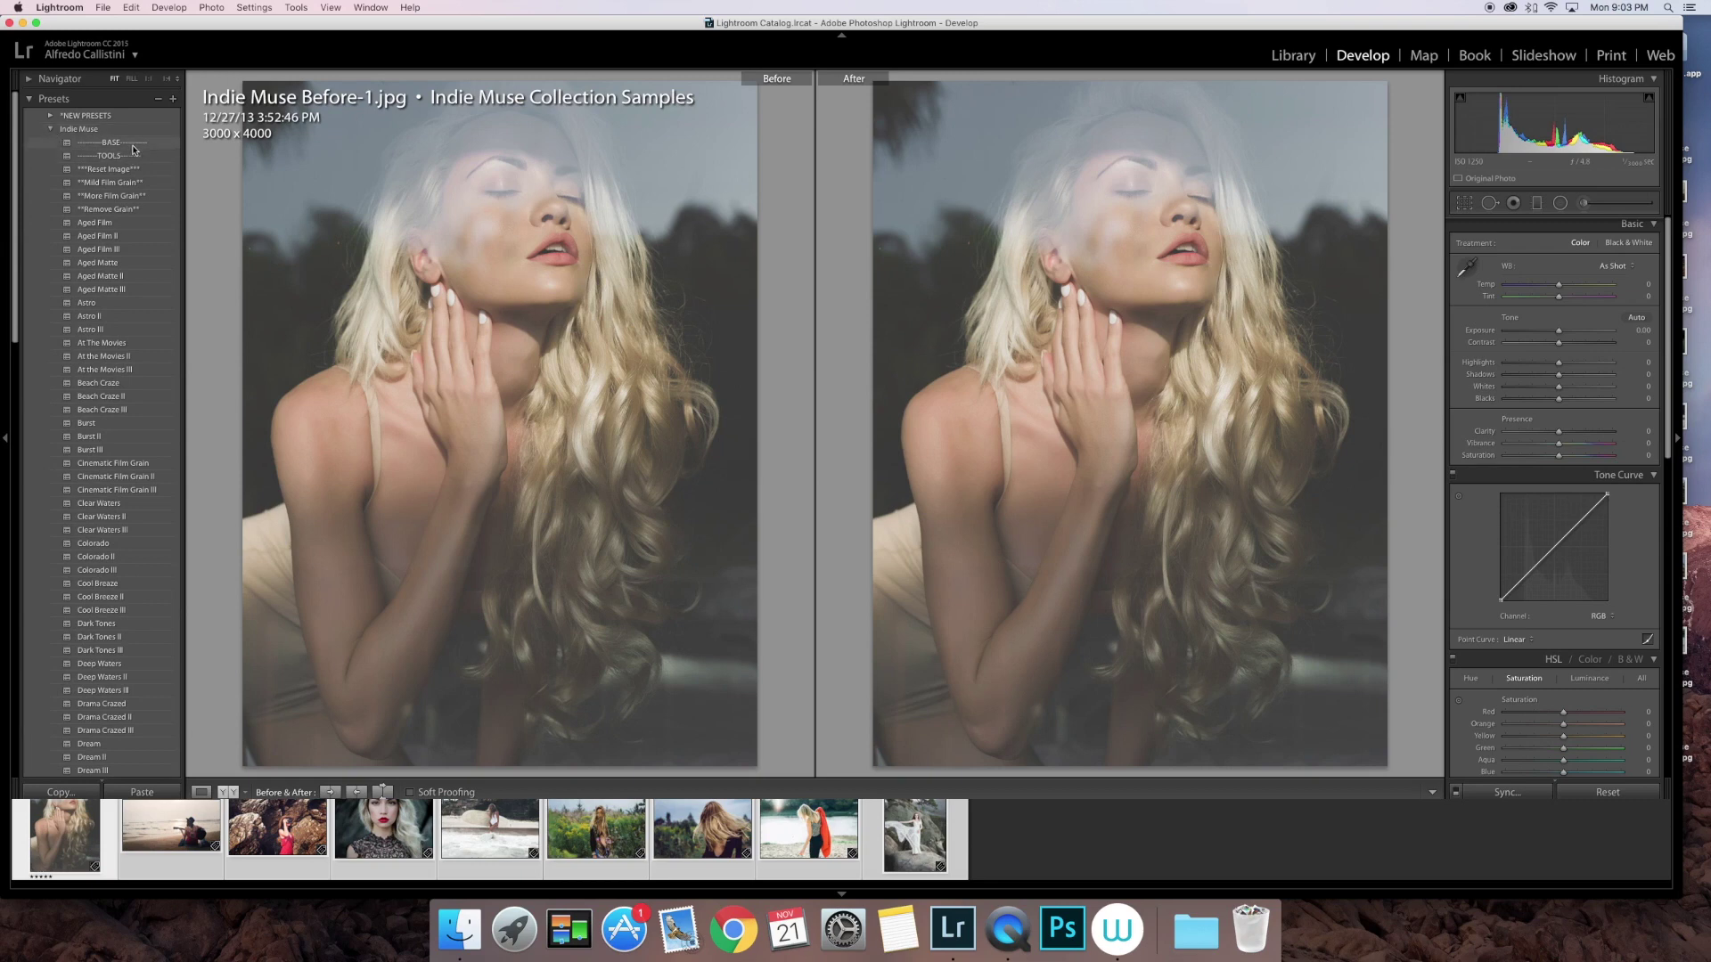
scroll(136, 206, down, 10)
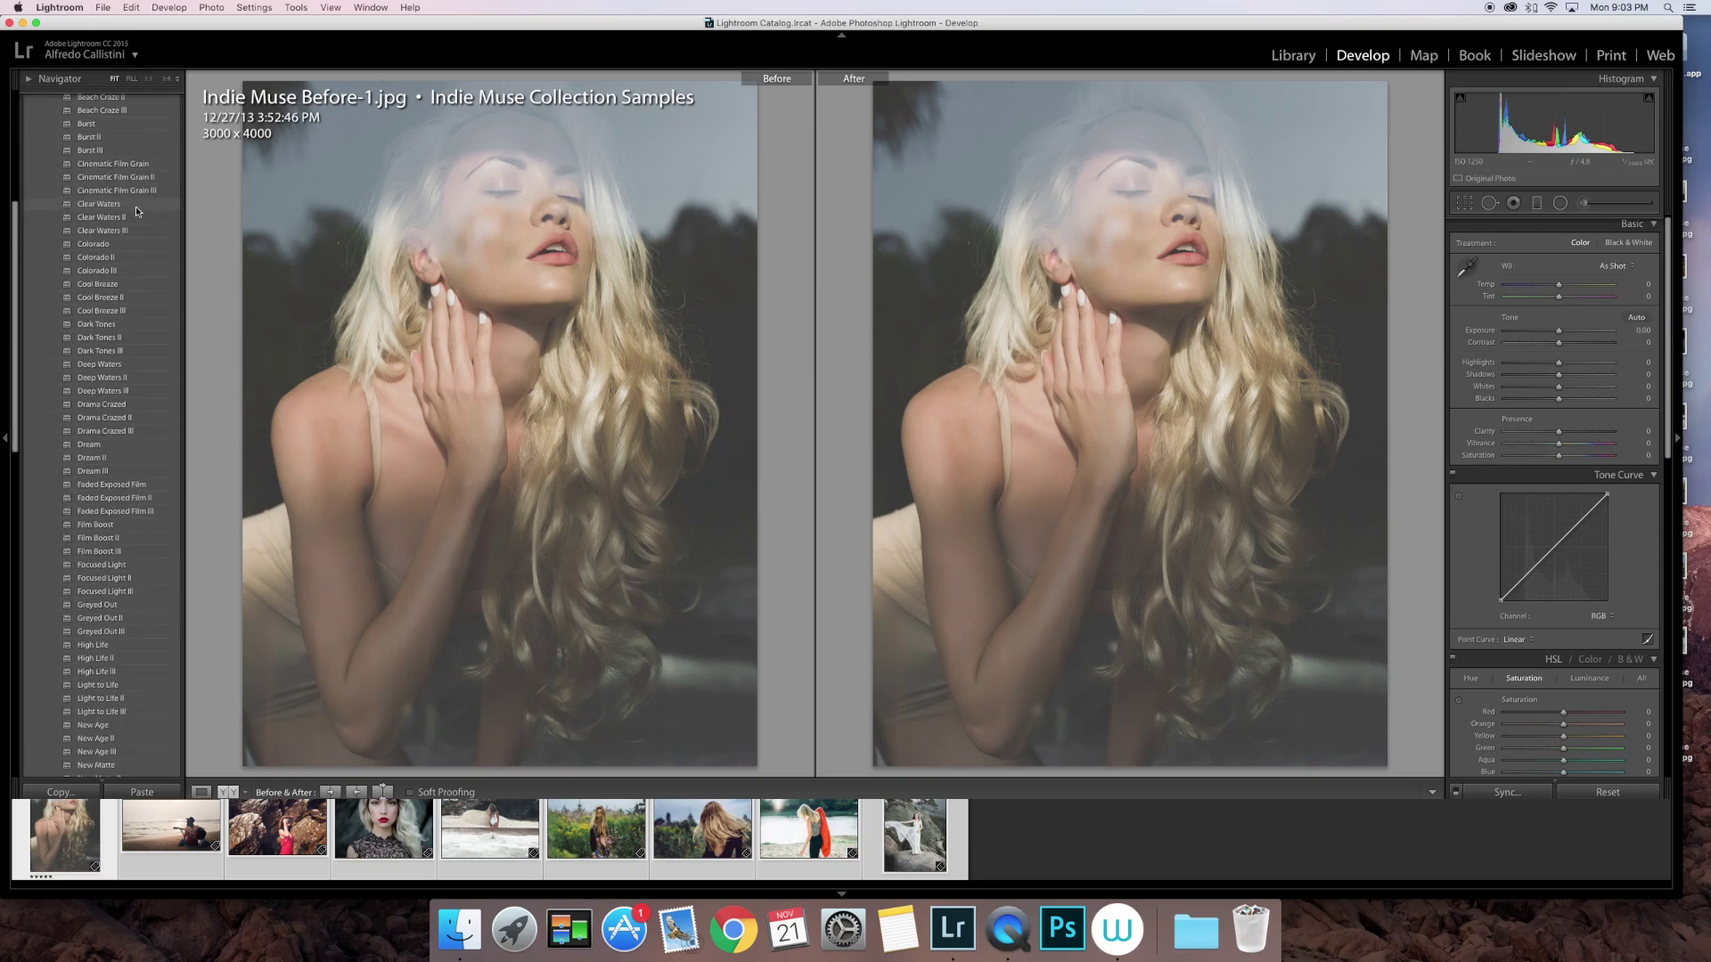
scroll(135, 205, down, 12)
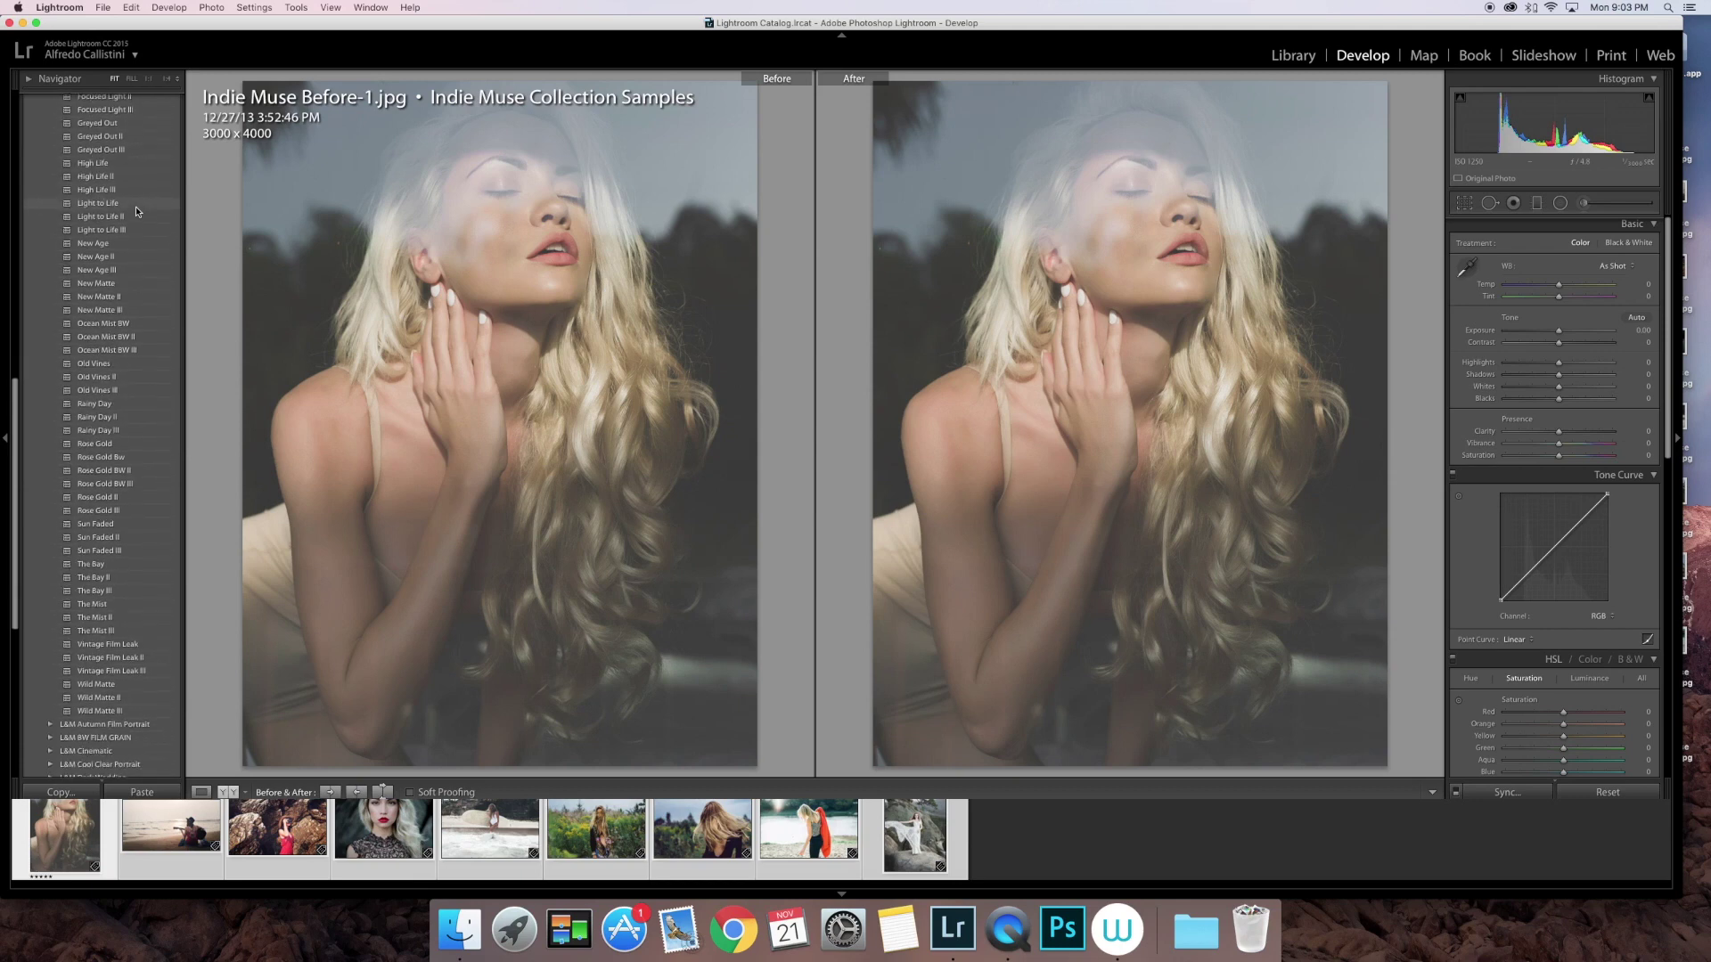
scroll(136, 211, up, 20)
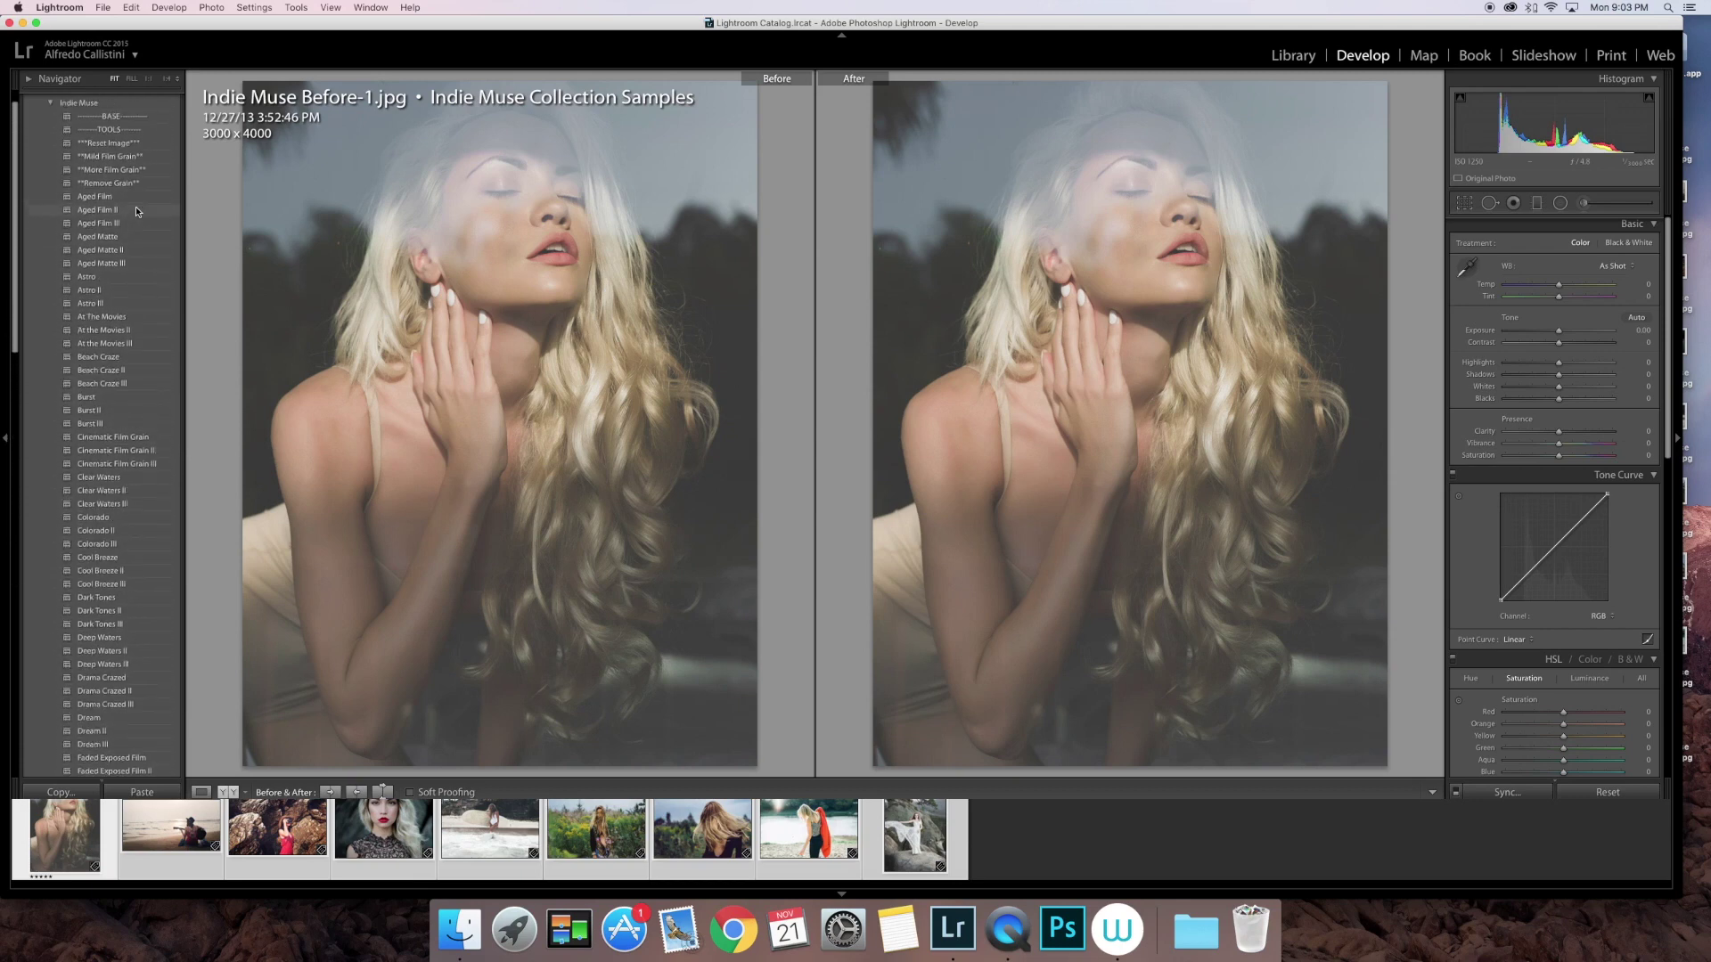
scroll(136, 211, up, 2)
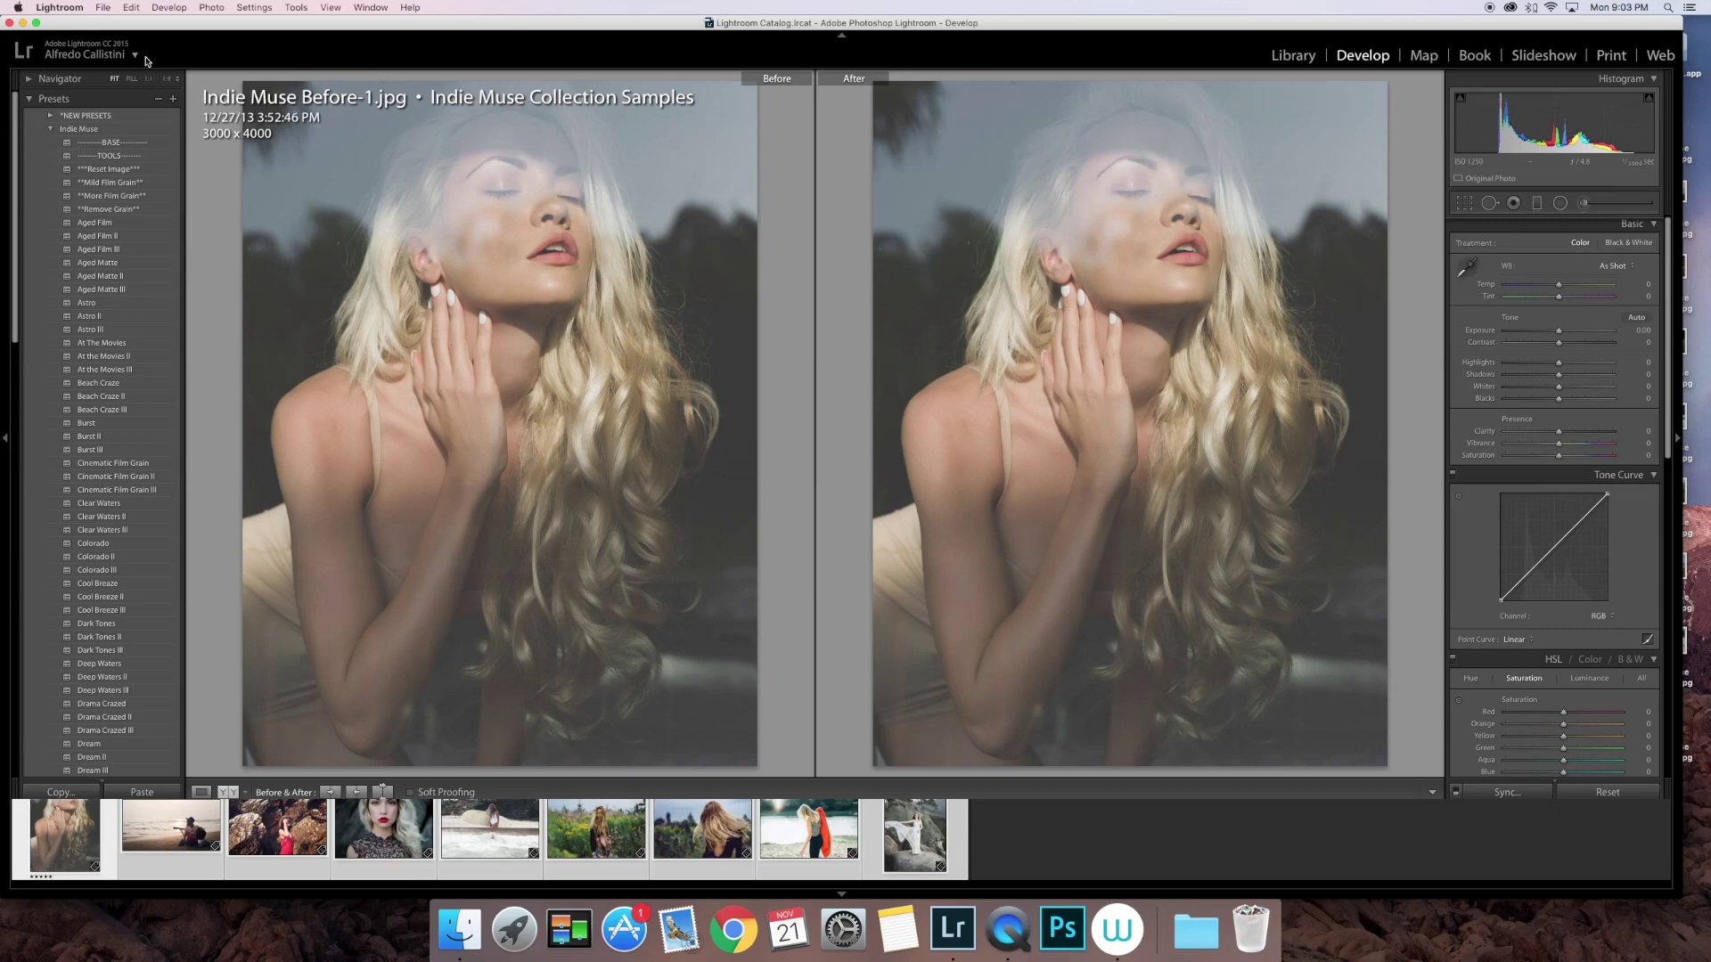
- Show the Lightroom presets folder from the preferences and open its Local Adjustment Presets subfolder
click(59, 8)
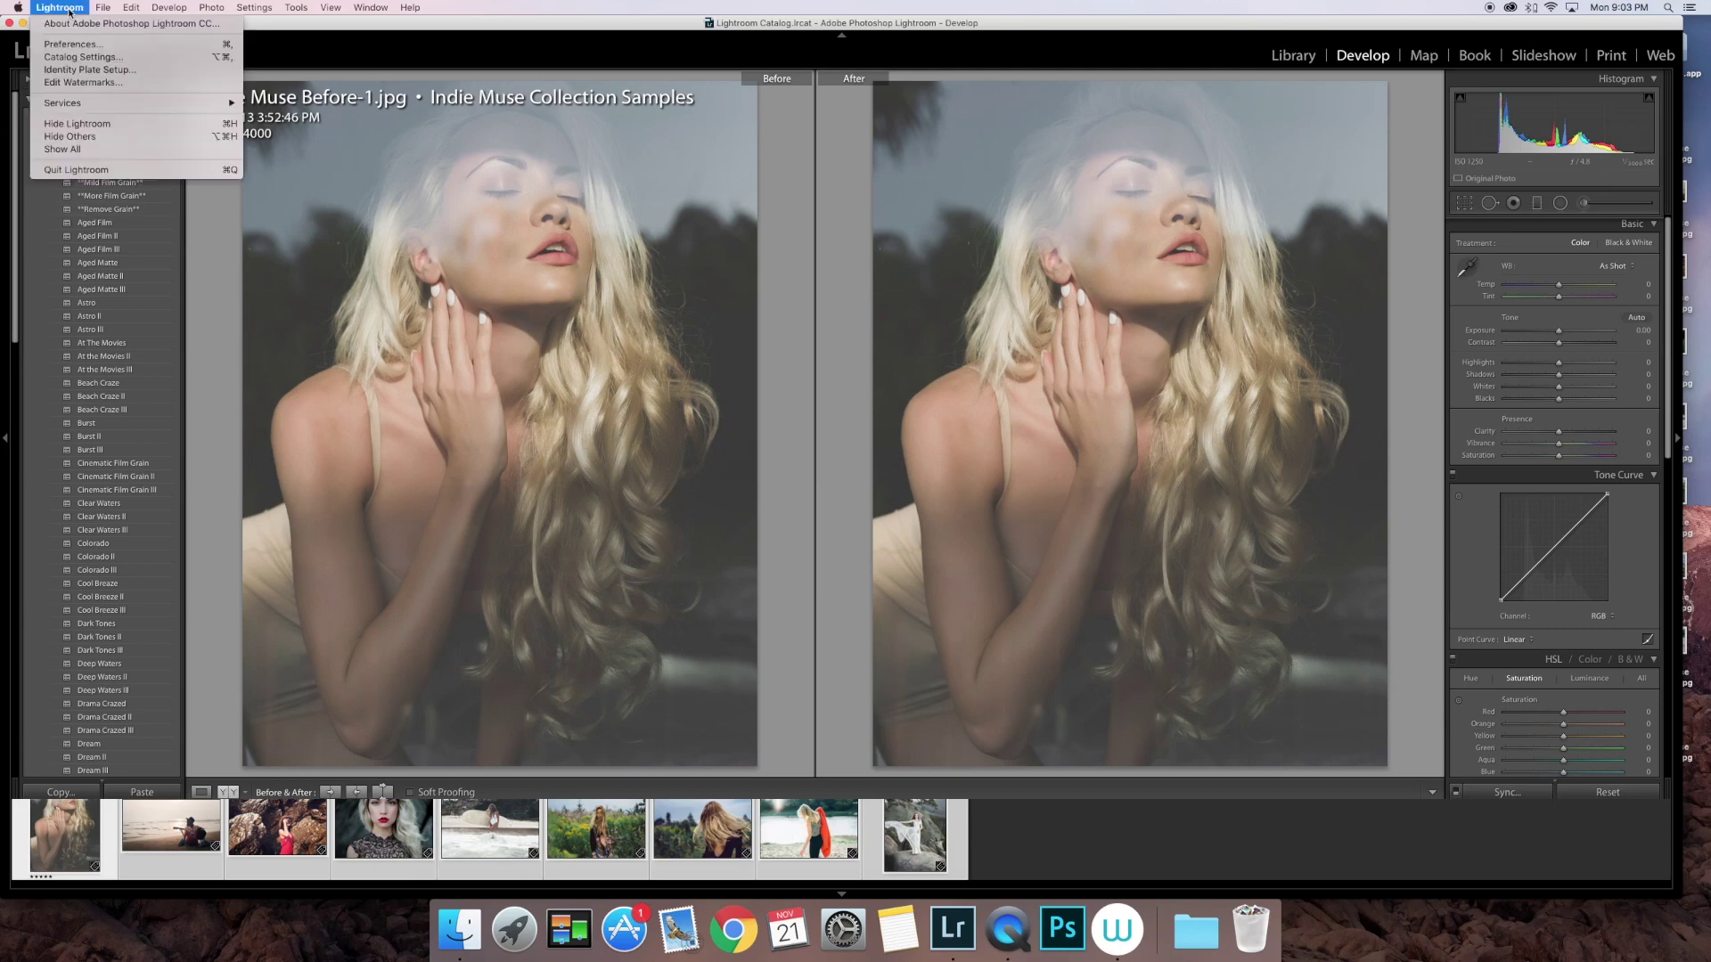
click(119, 47)
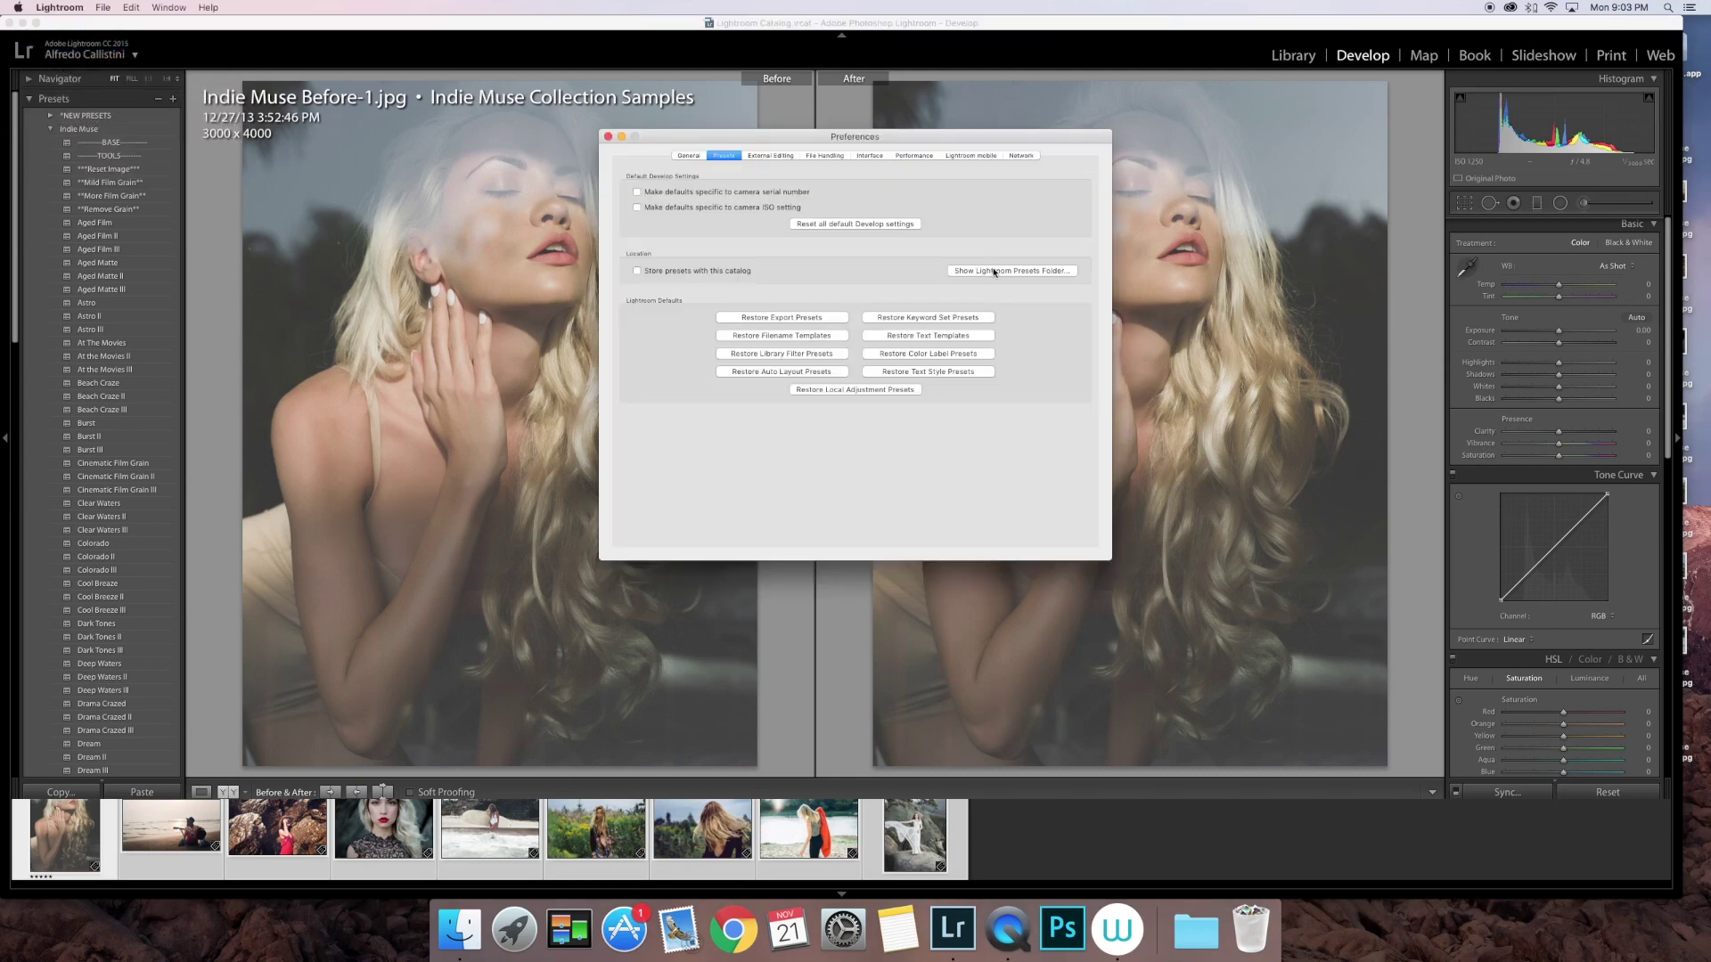
click(996, 270)
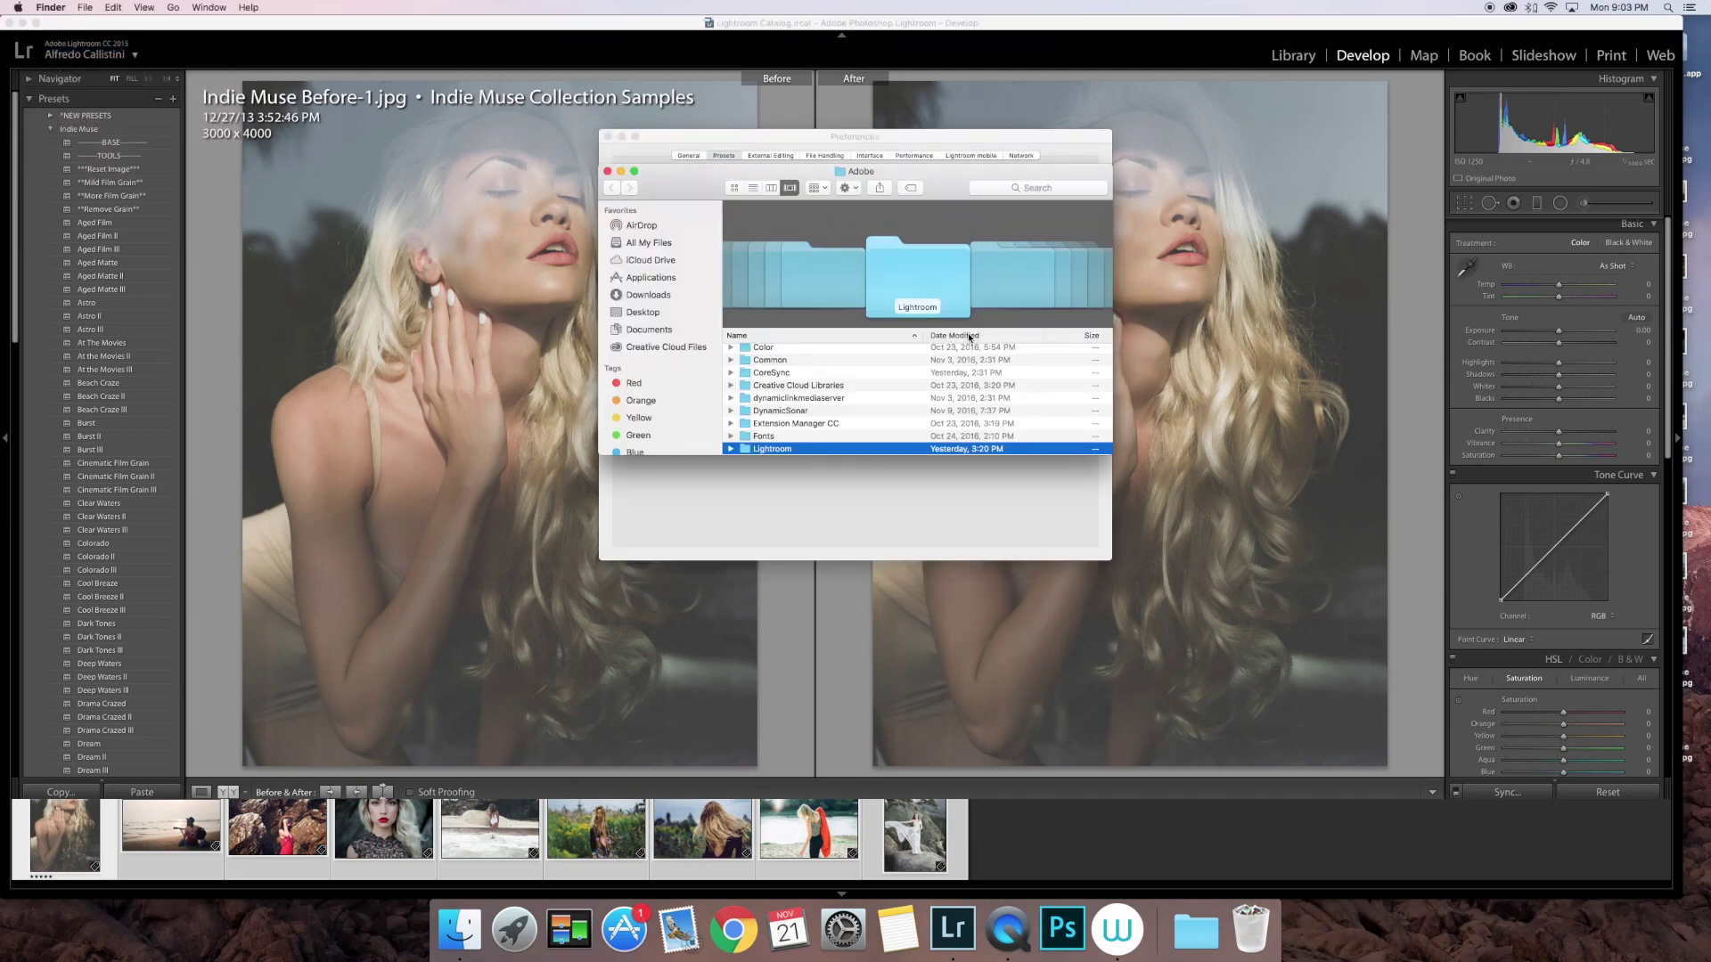
double_click(861, 451)
scroll(850, 418, down, 2)
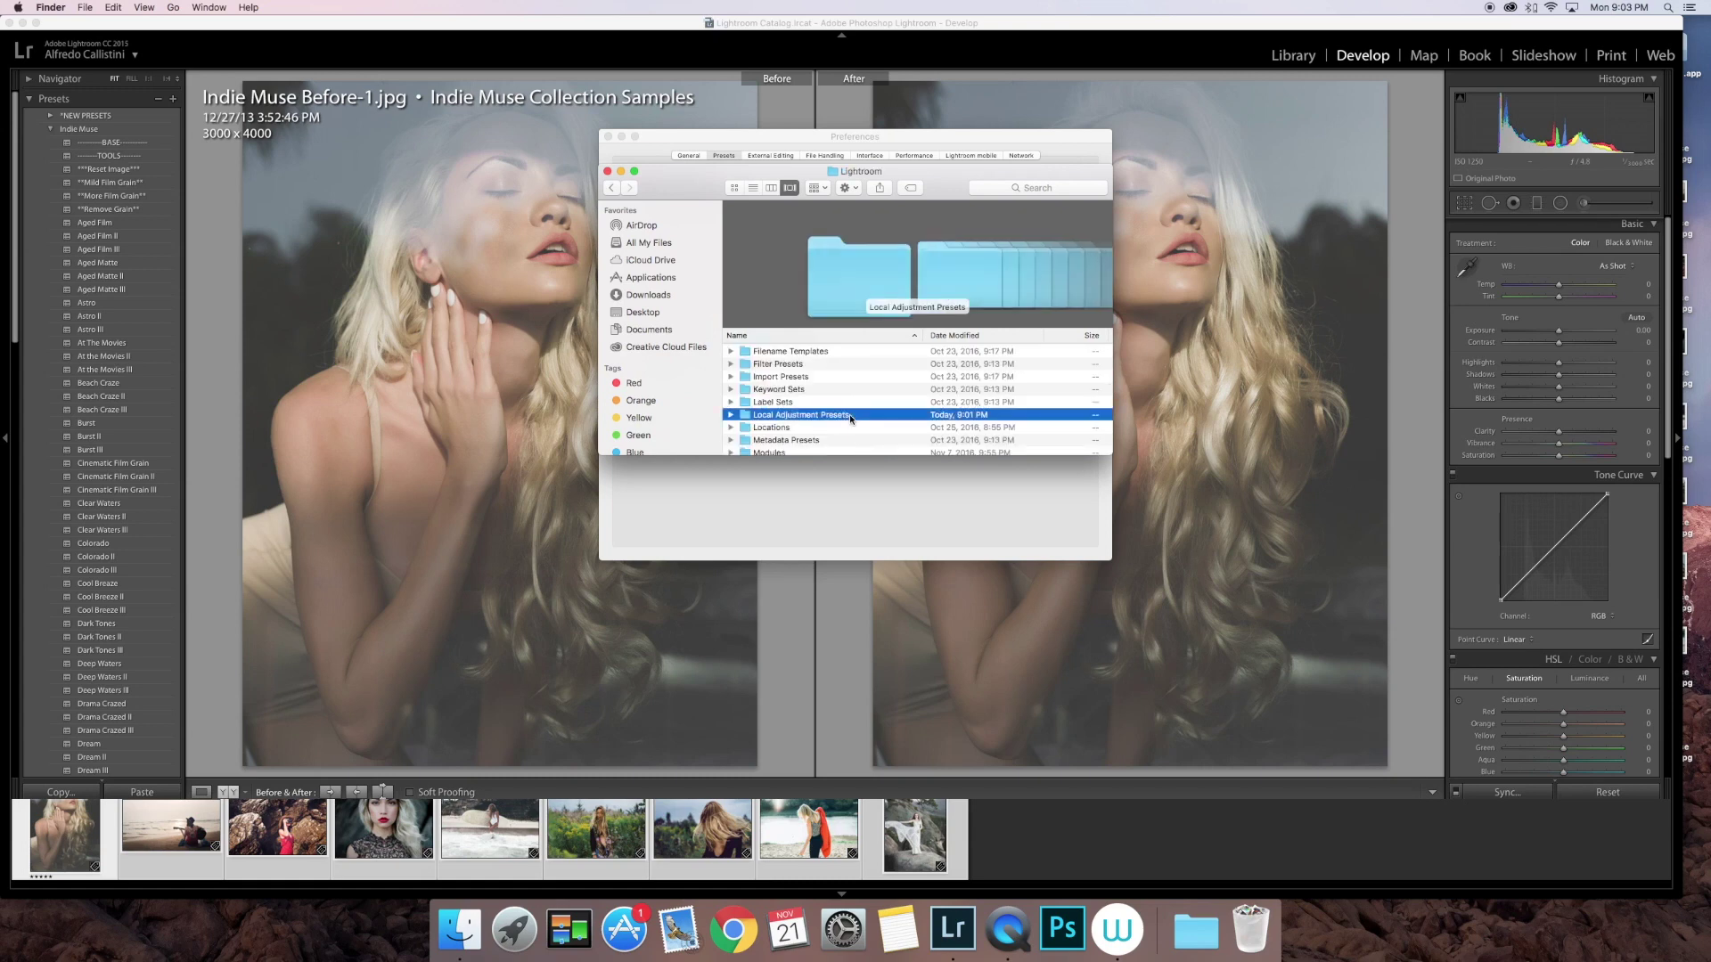
double_click(849, 416)
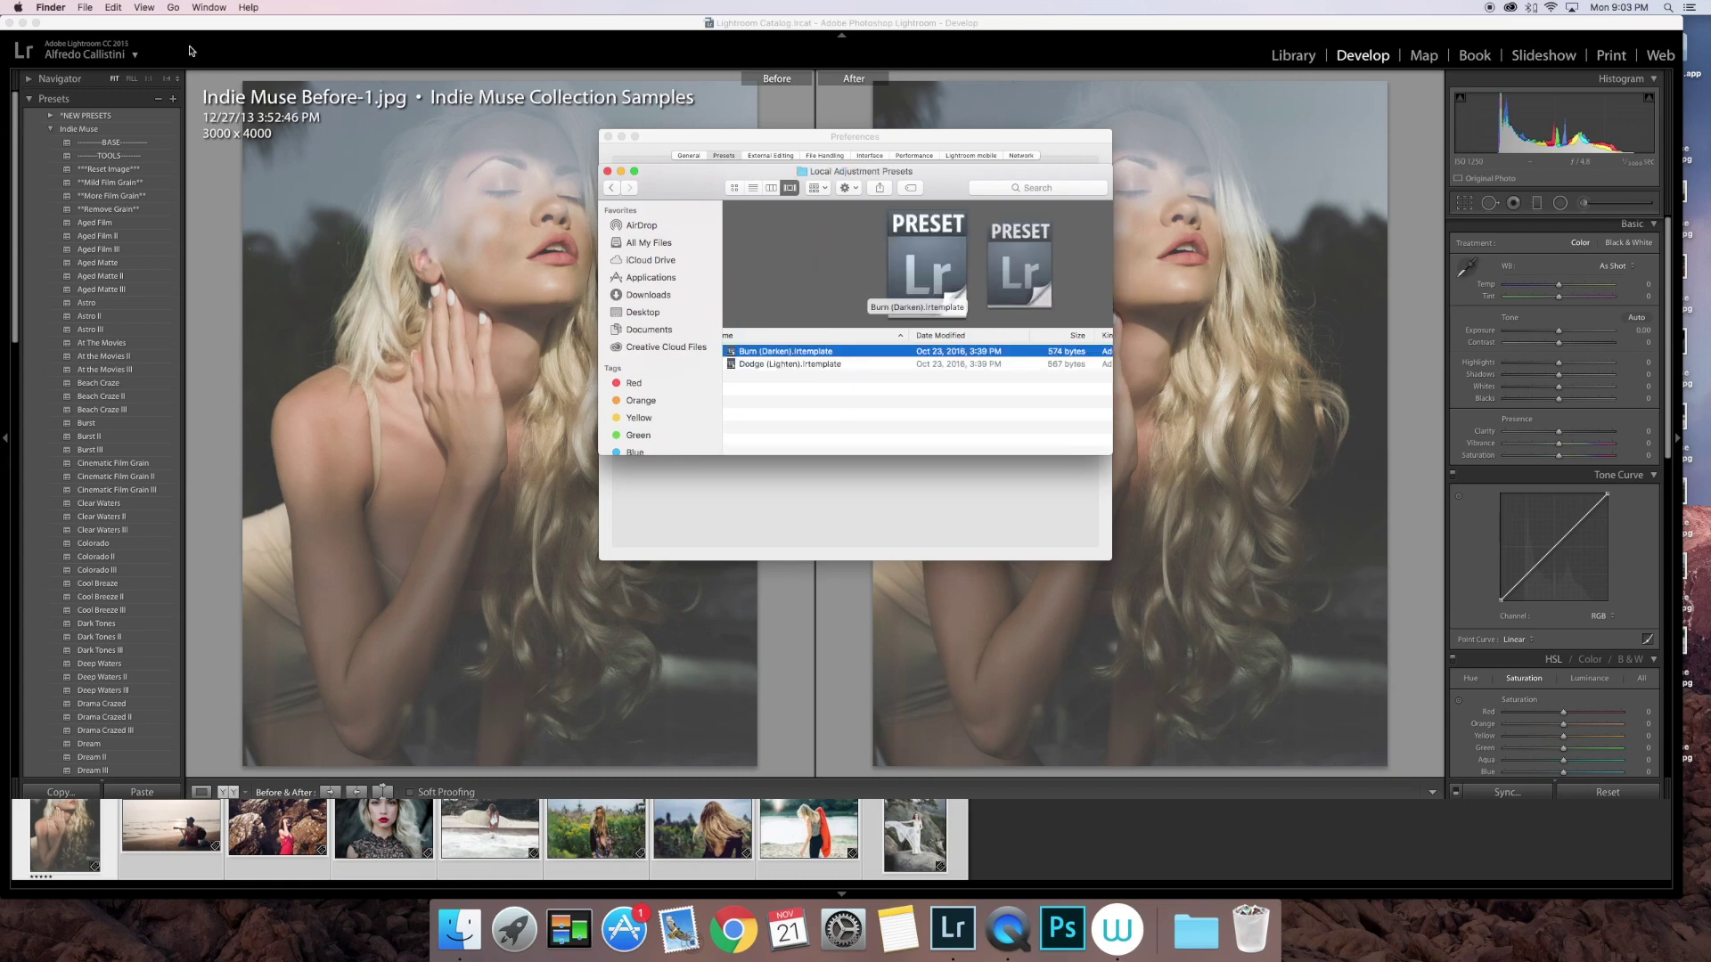
- Open the desktop collection's LouMarks-IndieMuse LR Brushes folder in a window beside the Local Adjustment Presets window
click(22, 25)
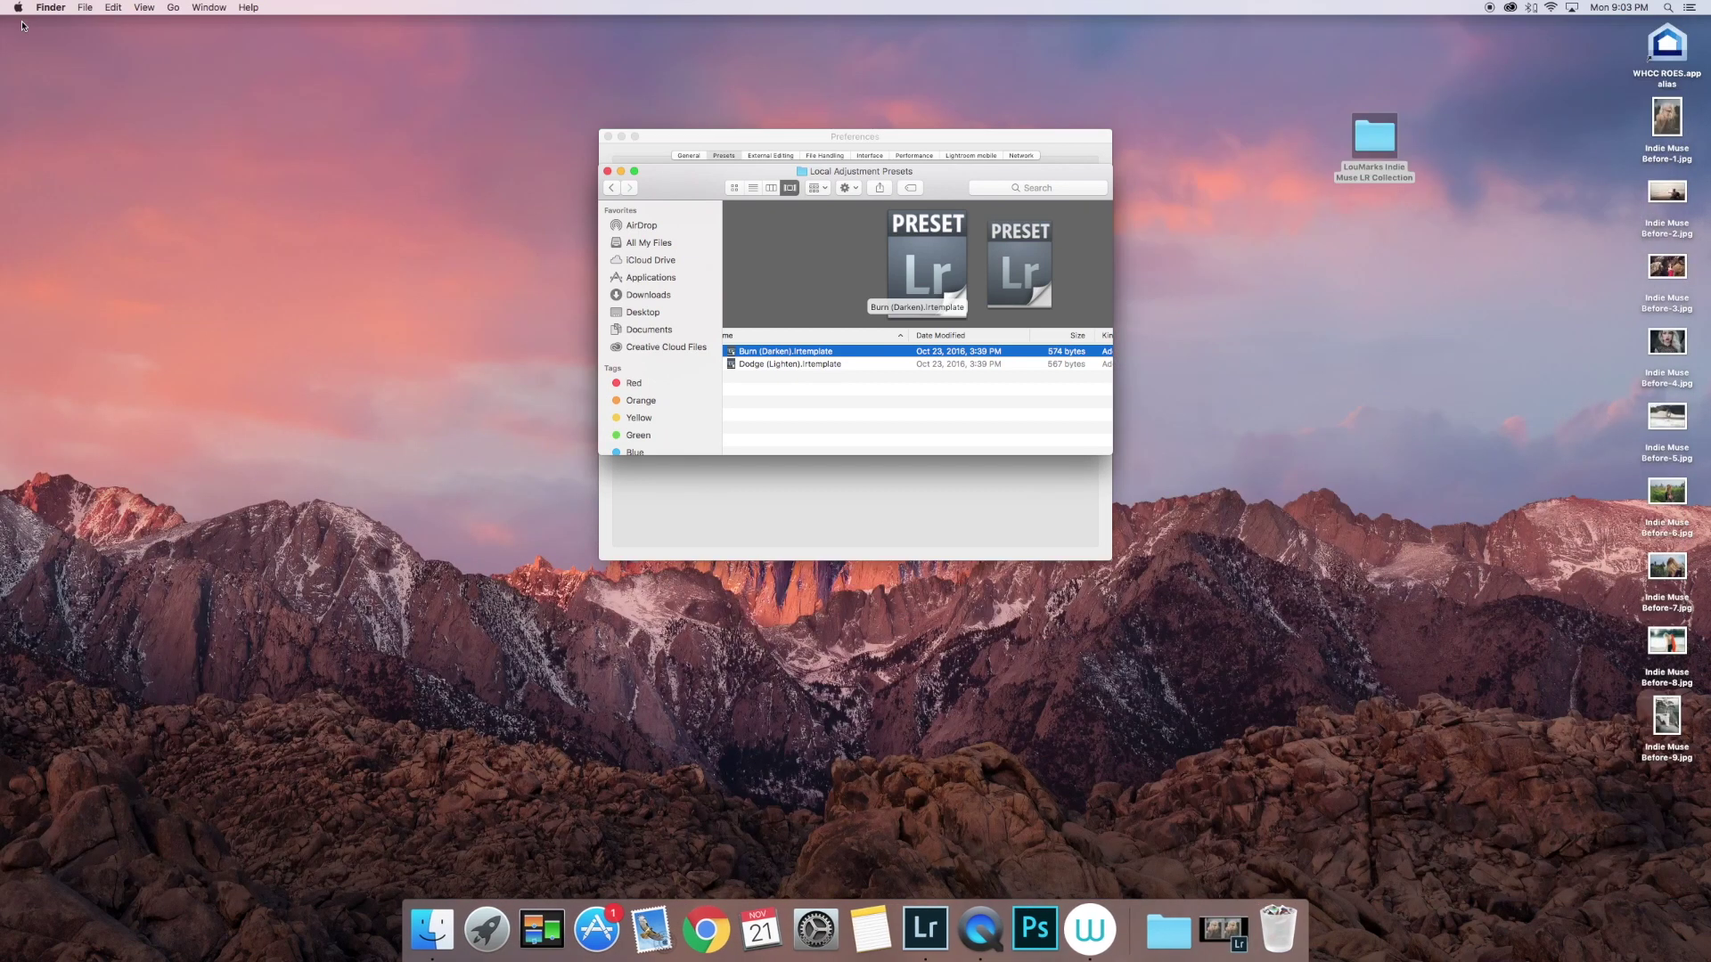
double_click(1382, 150)
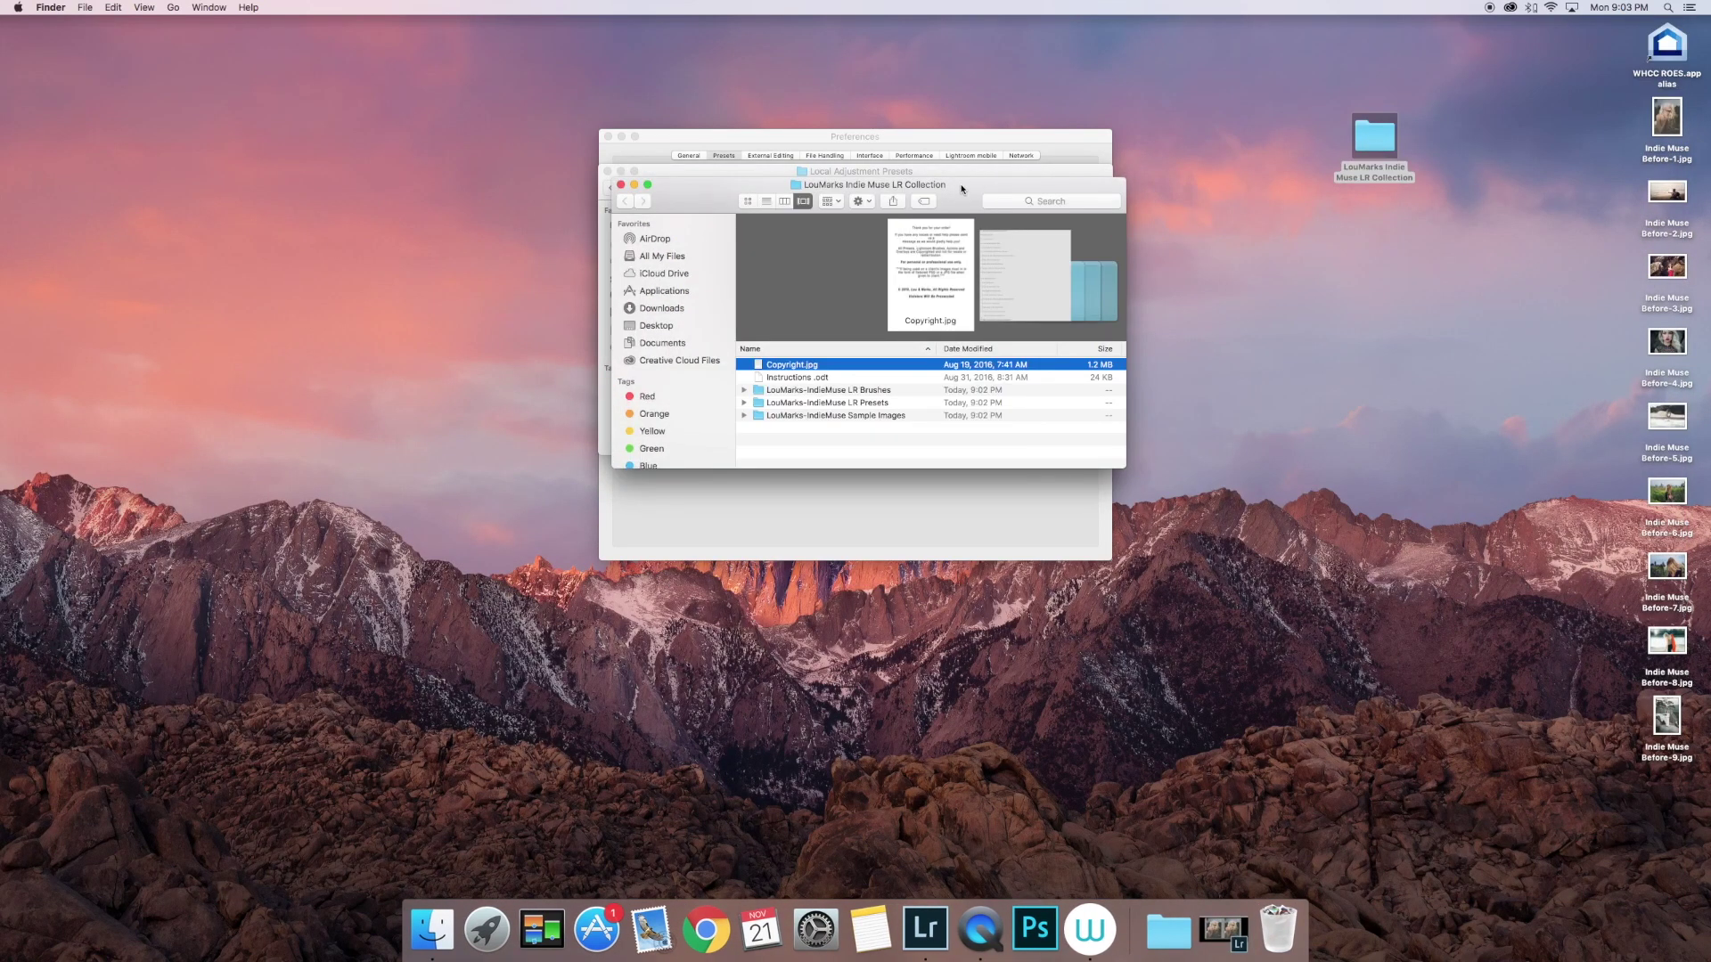
drag(967, 184, 1495, 156)
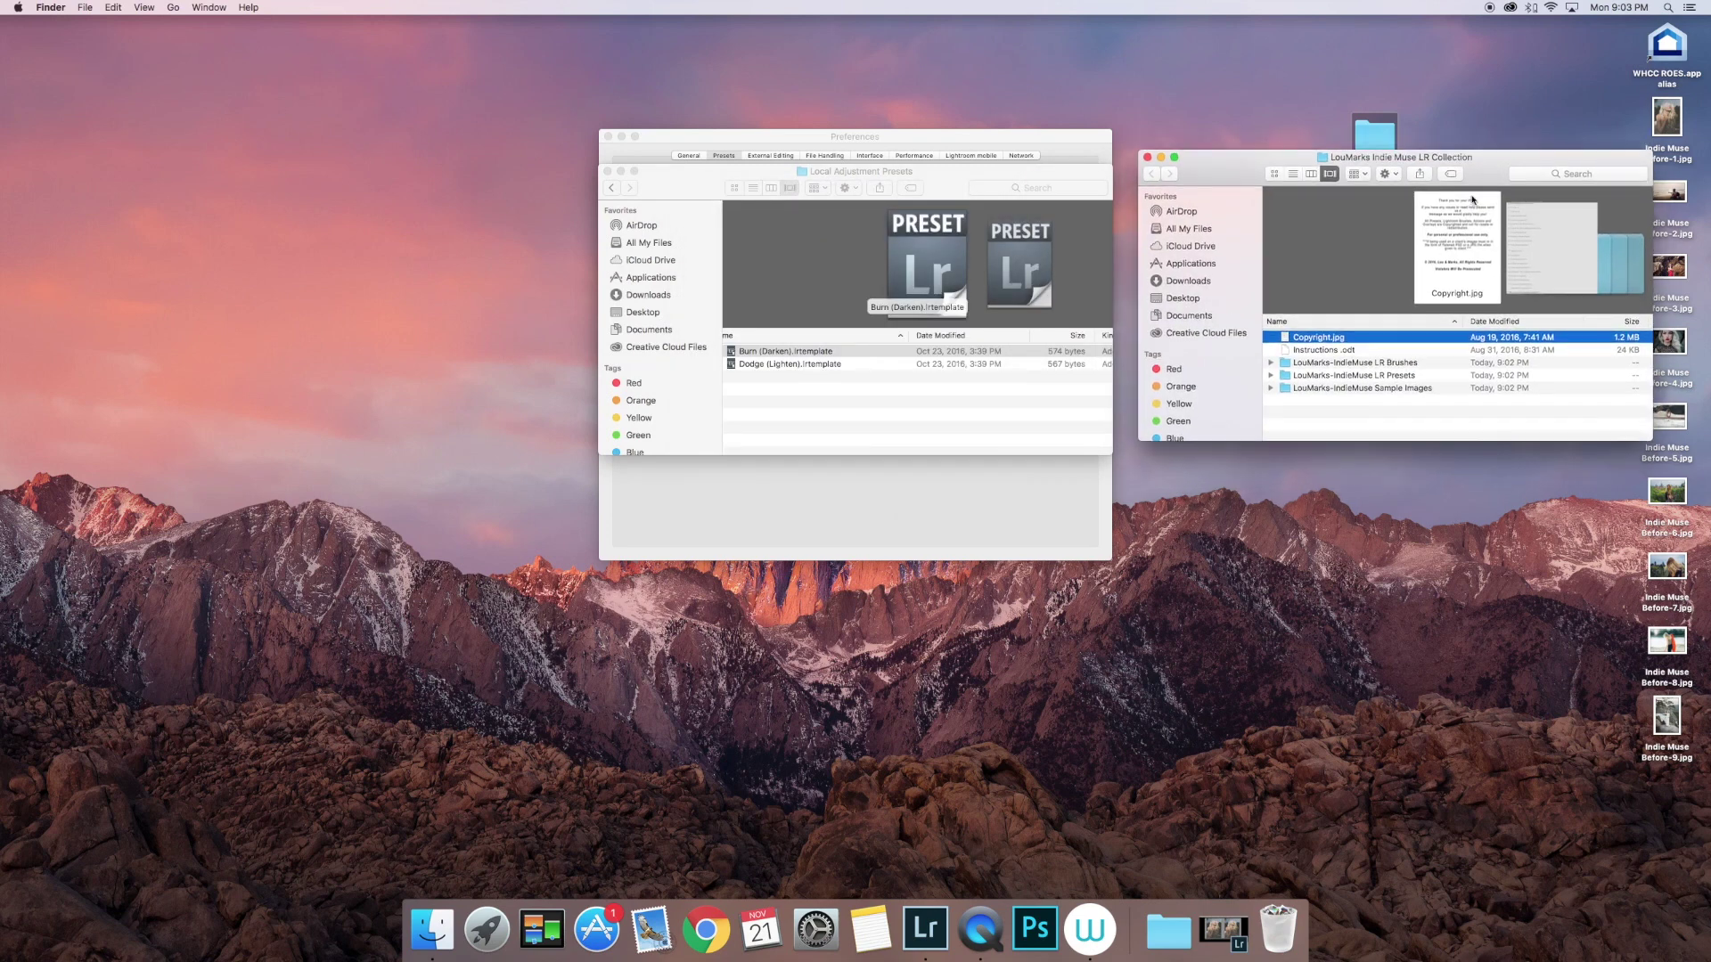
double_click(1423, 361)
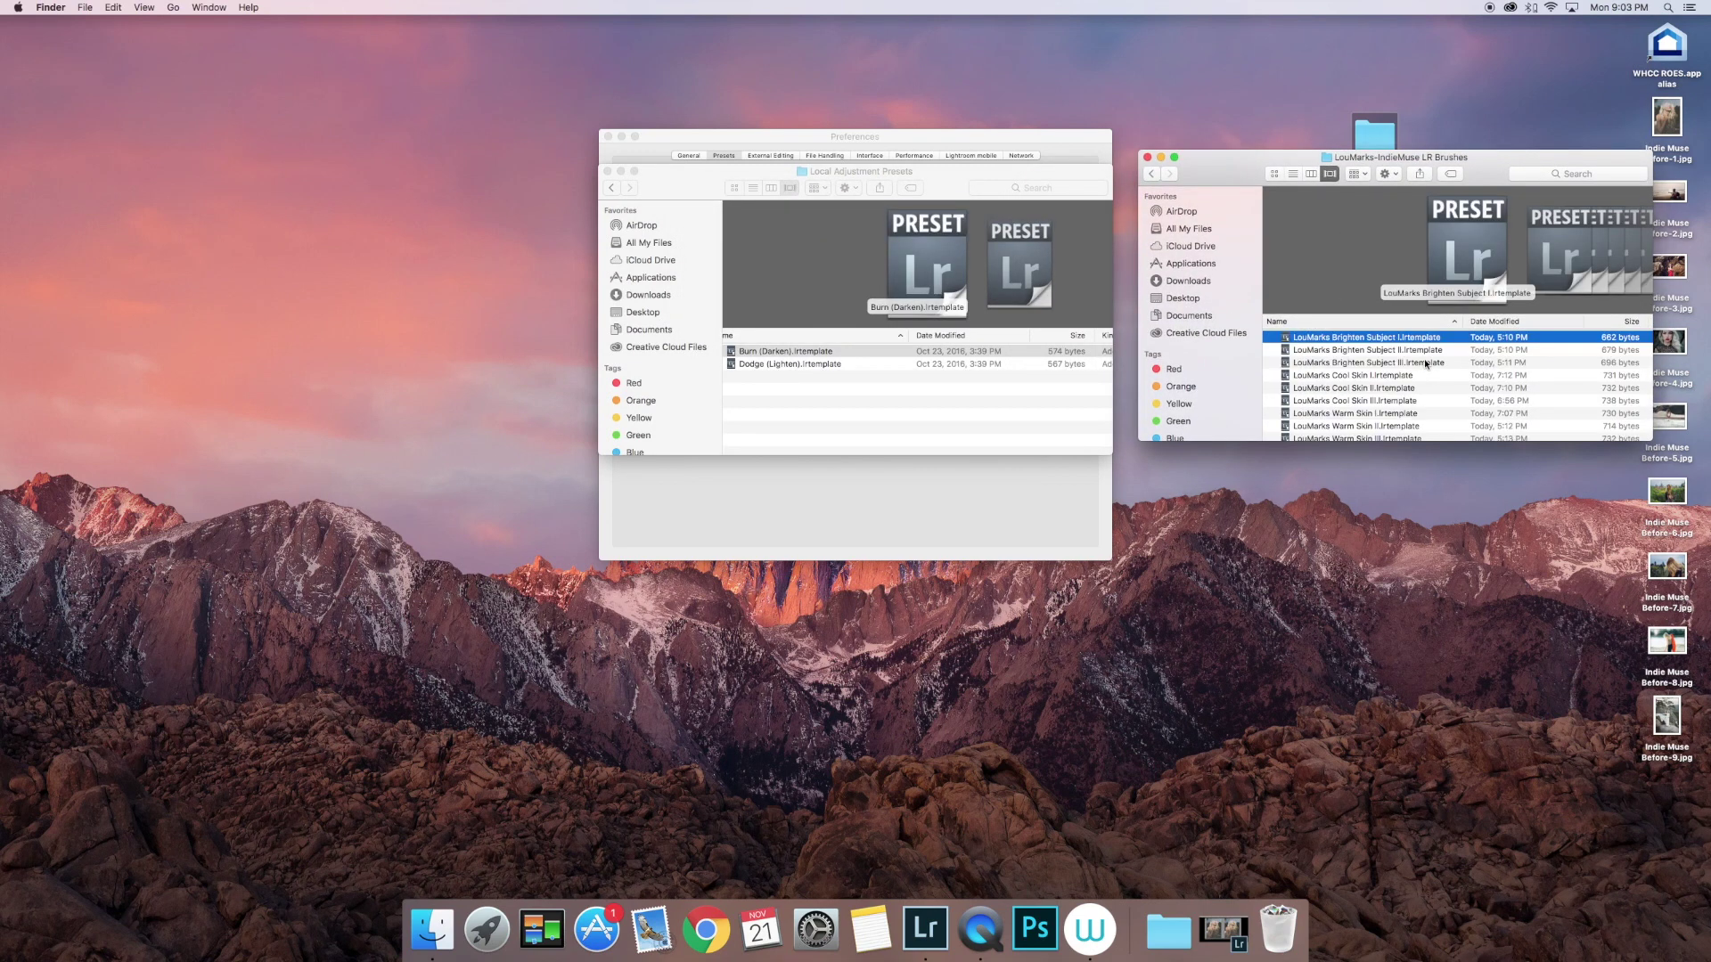
- Add all the LouMarks brush templates to the Local Adjustment Presets folder, and close both folder windows and the preferences
key(super+a)
mouse_move(1388, 365)
mouse_down()
mouse_move(1091, 423)
mouse_move(909, 395)
mouse_up()
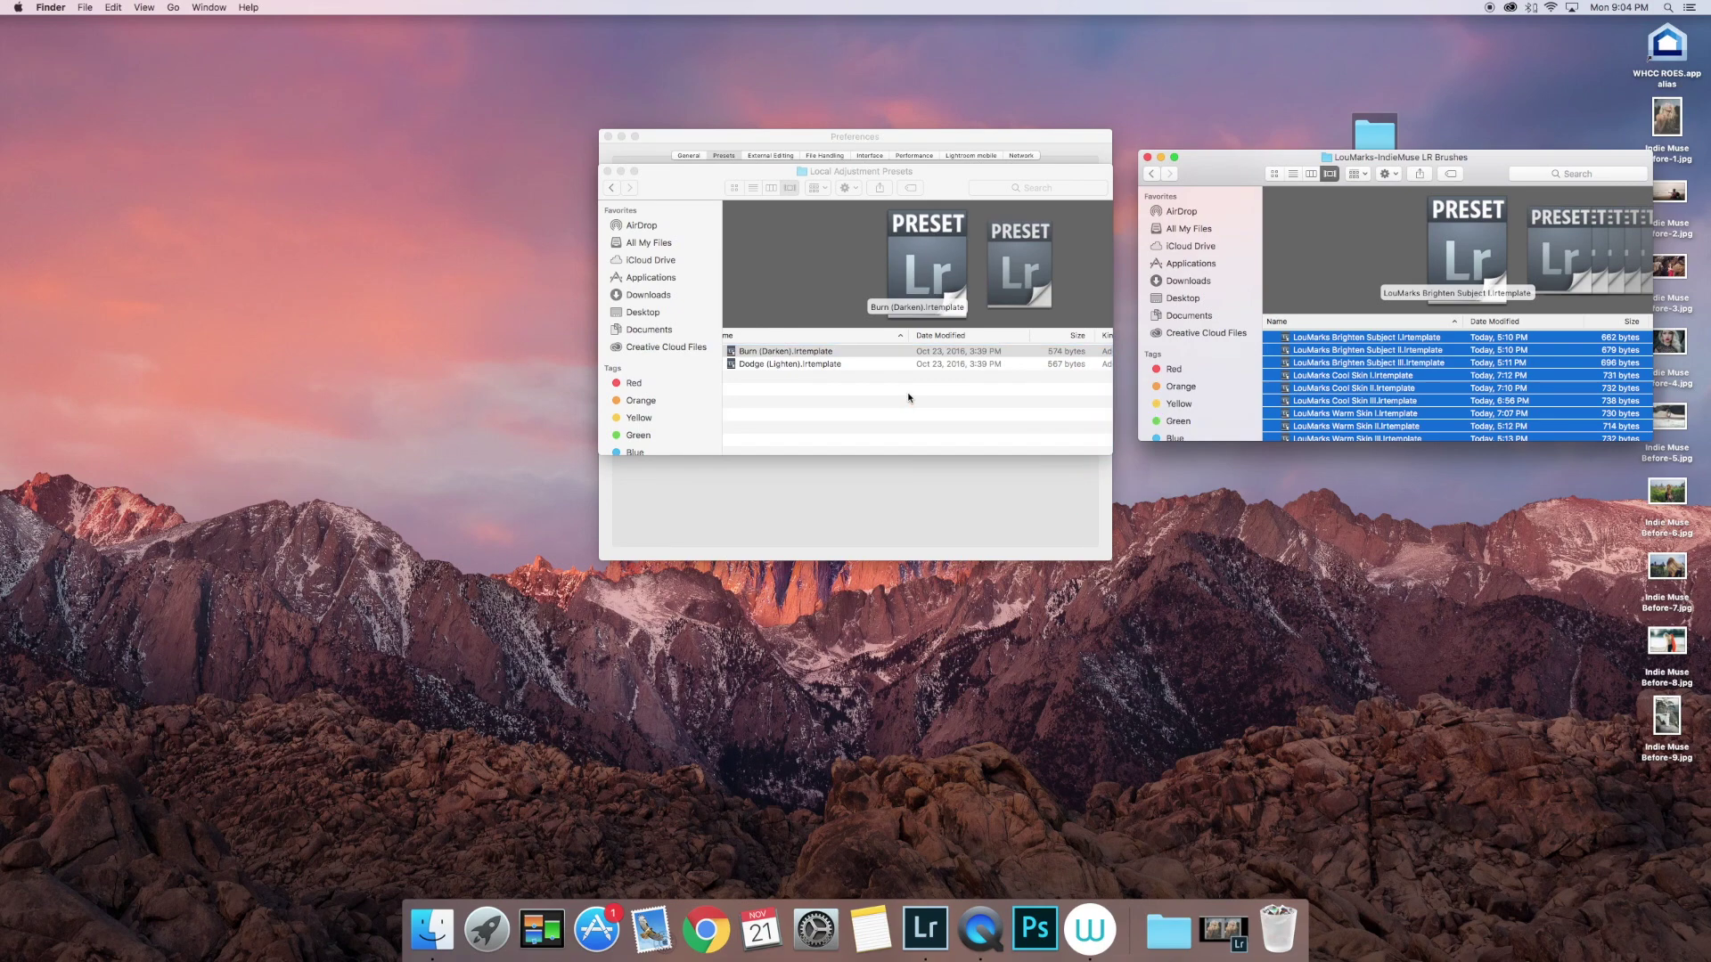
click(1147, 158)
click(607, 172)
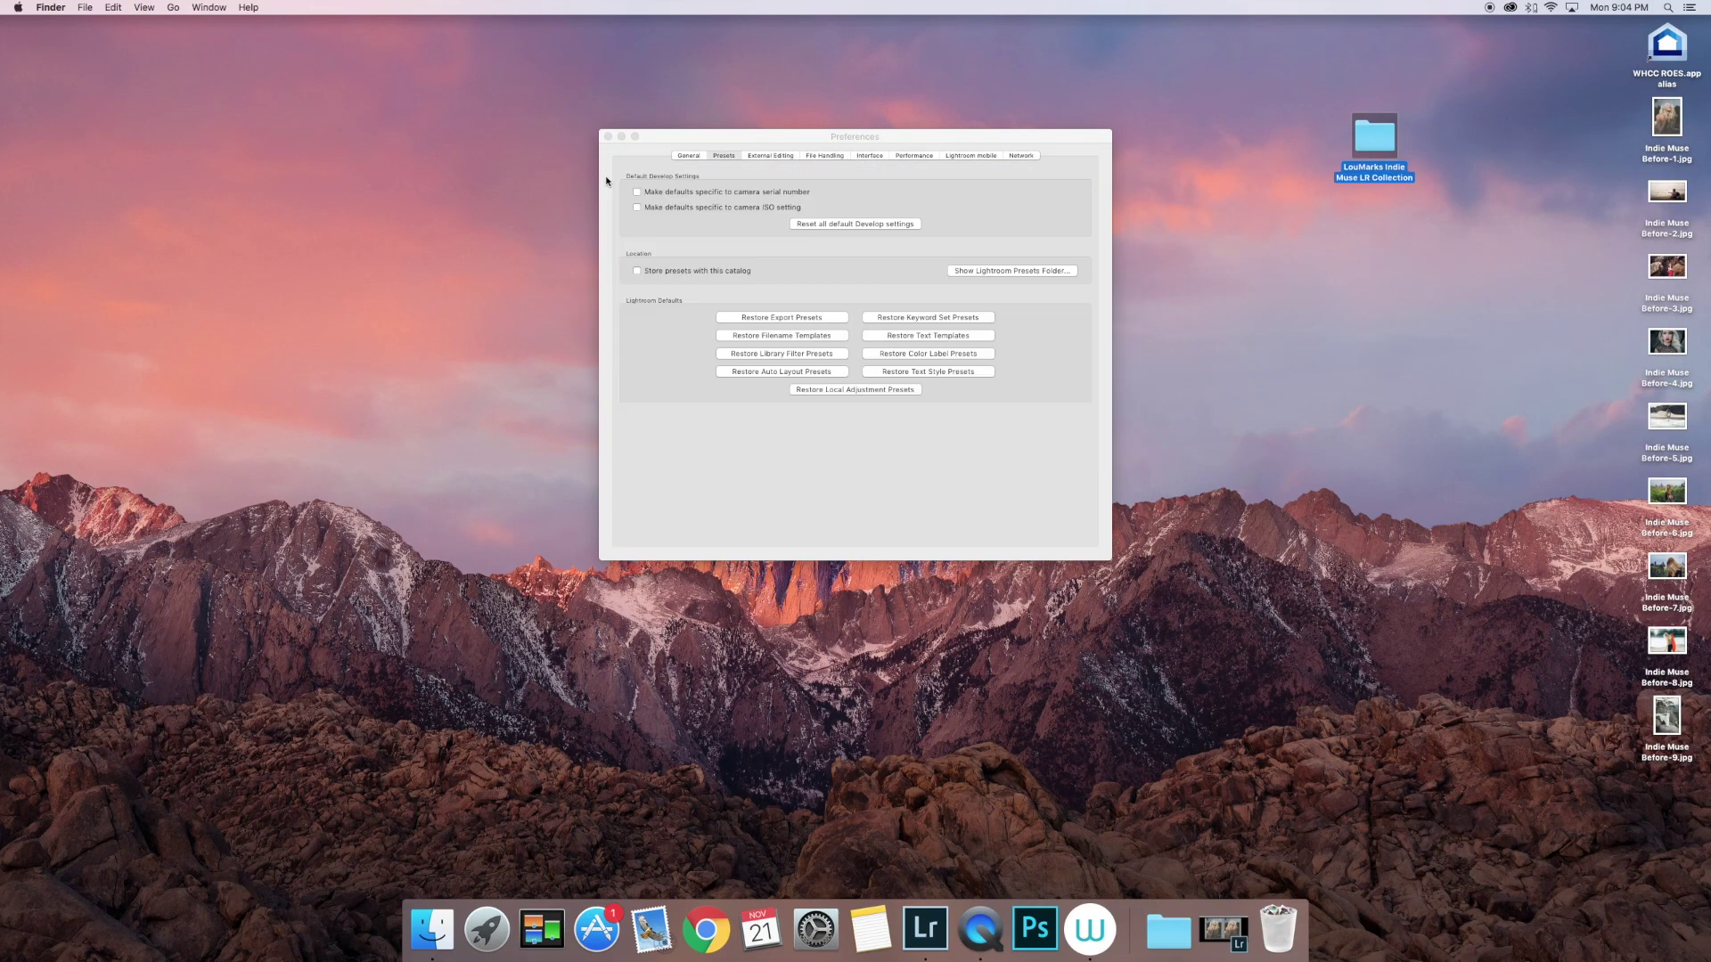
click(607, 136)
- Return to Lightroom, activate the Adjustment Brush and look over the LouMarks brushes in its effect presets
click(922, 930)
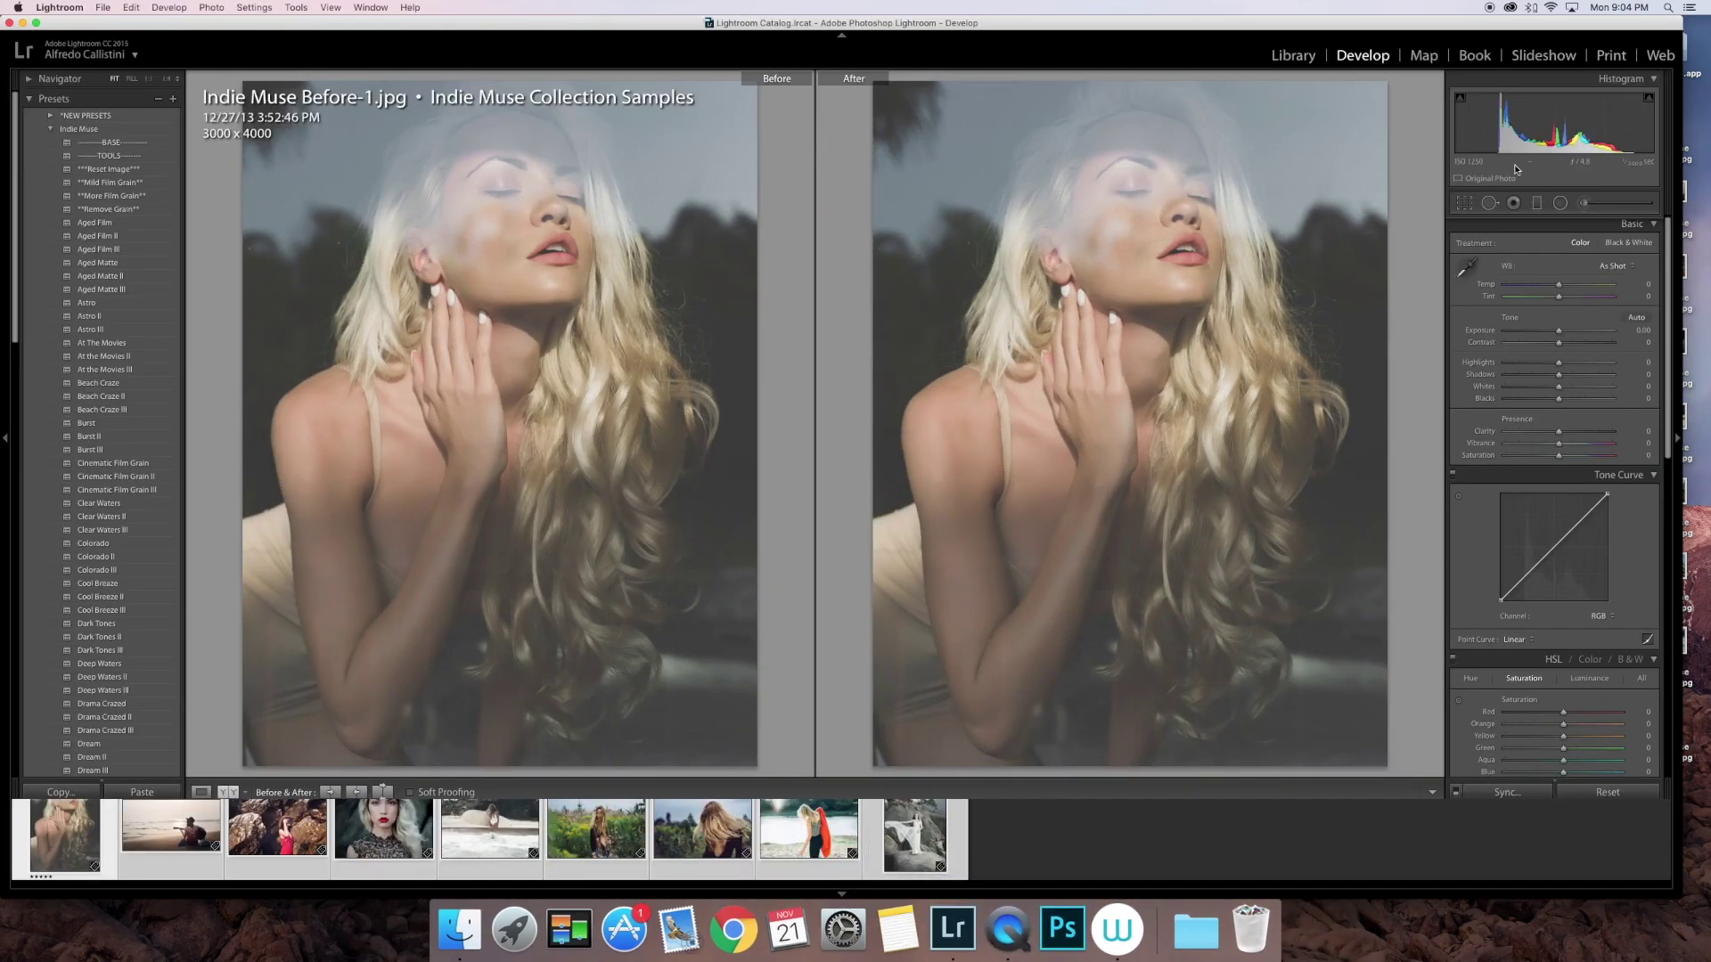
click(1583, 204)
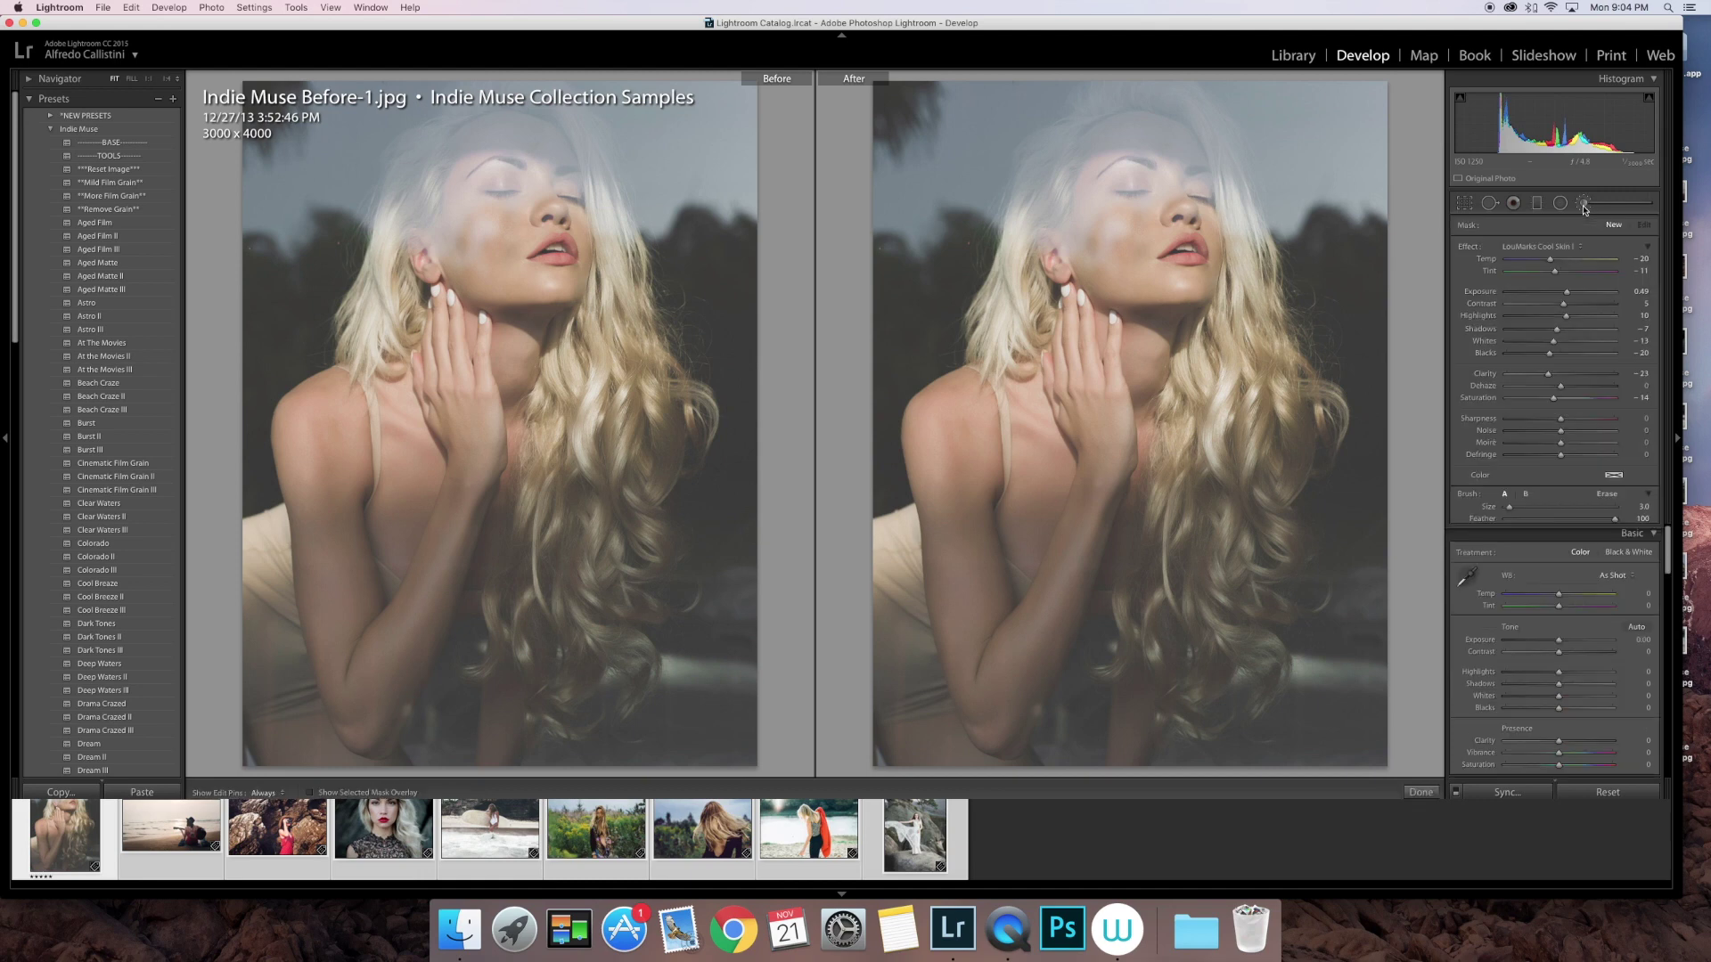
click(1565, 248)
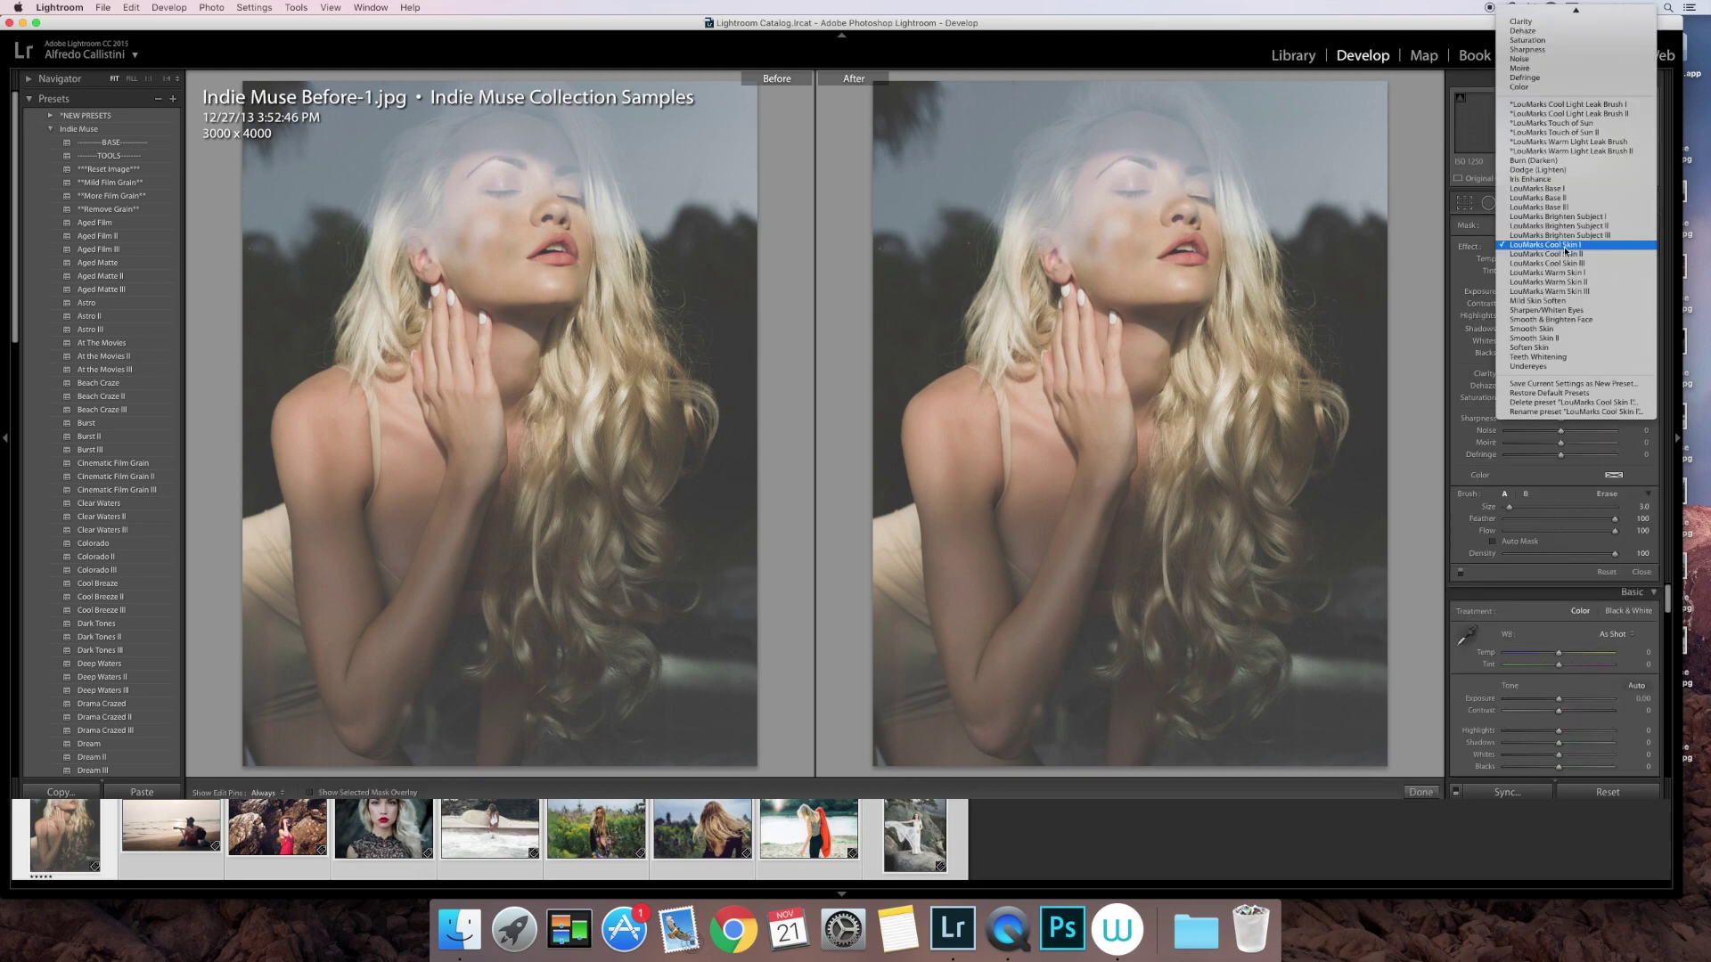
click(1449, 196)
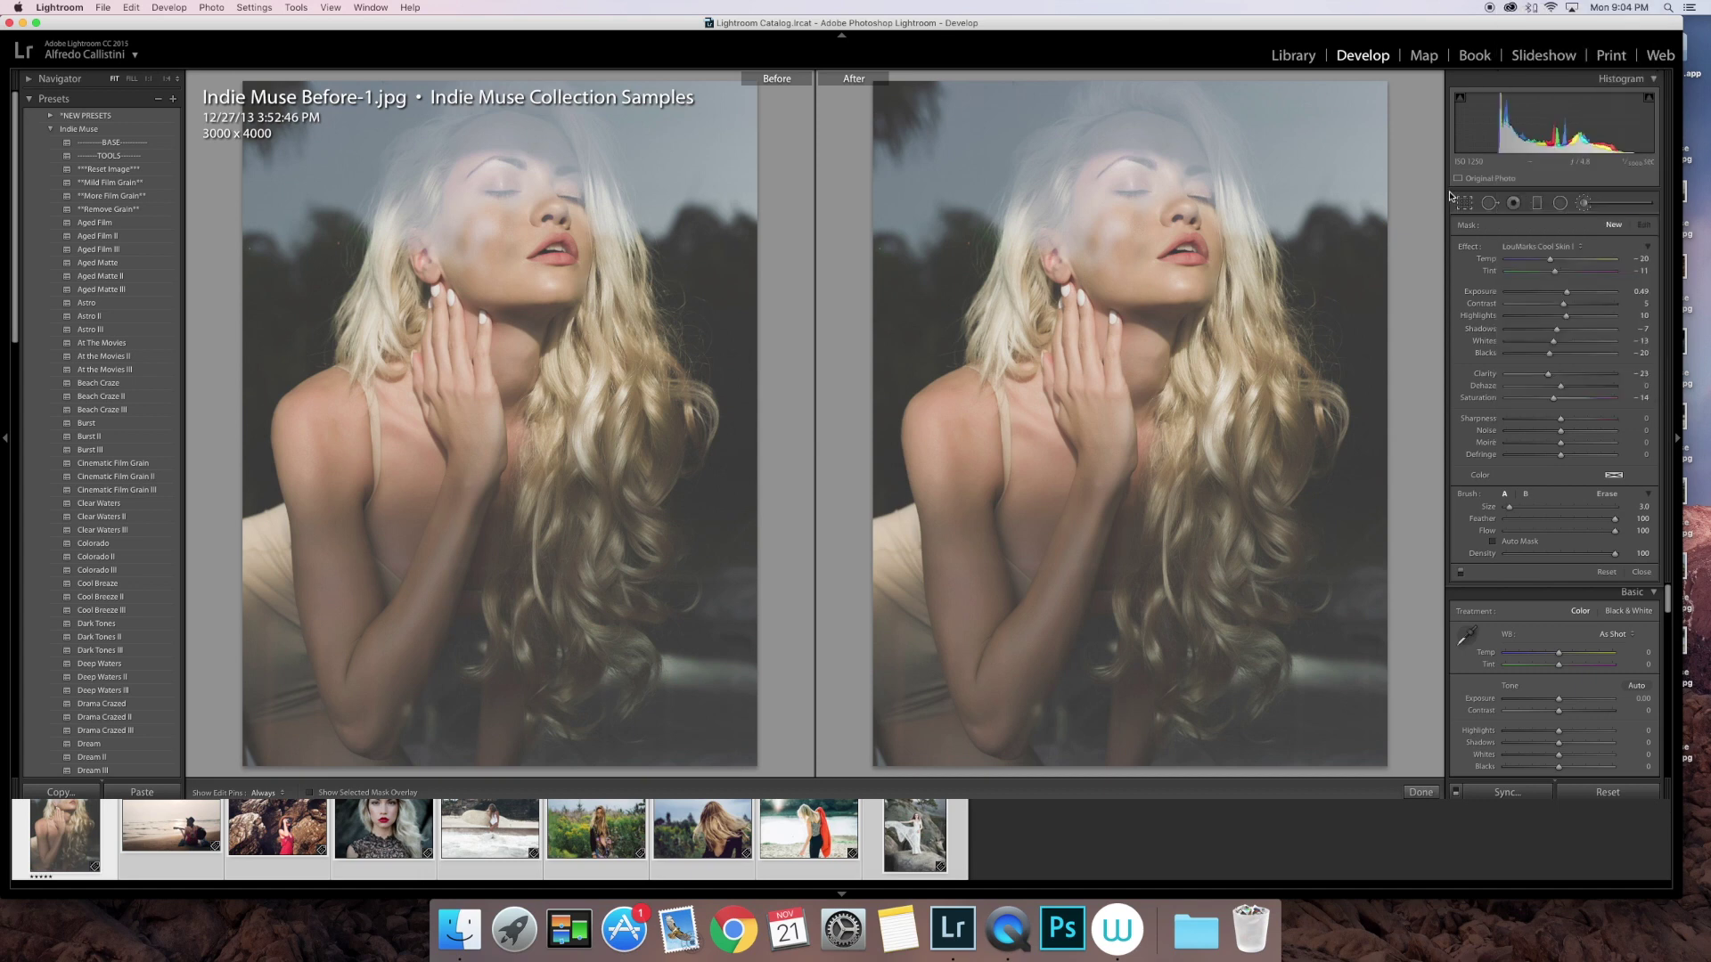
- Apply the Indie Muse BASE preset to Indie Muse Before-1.jpg in single-photo view, and reset the image
click(73, 9)
click(94, 170)
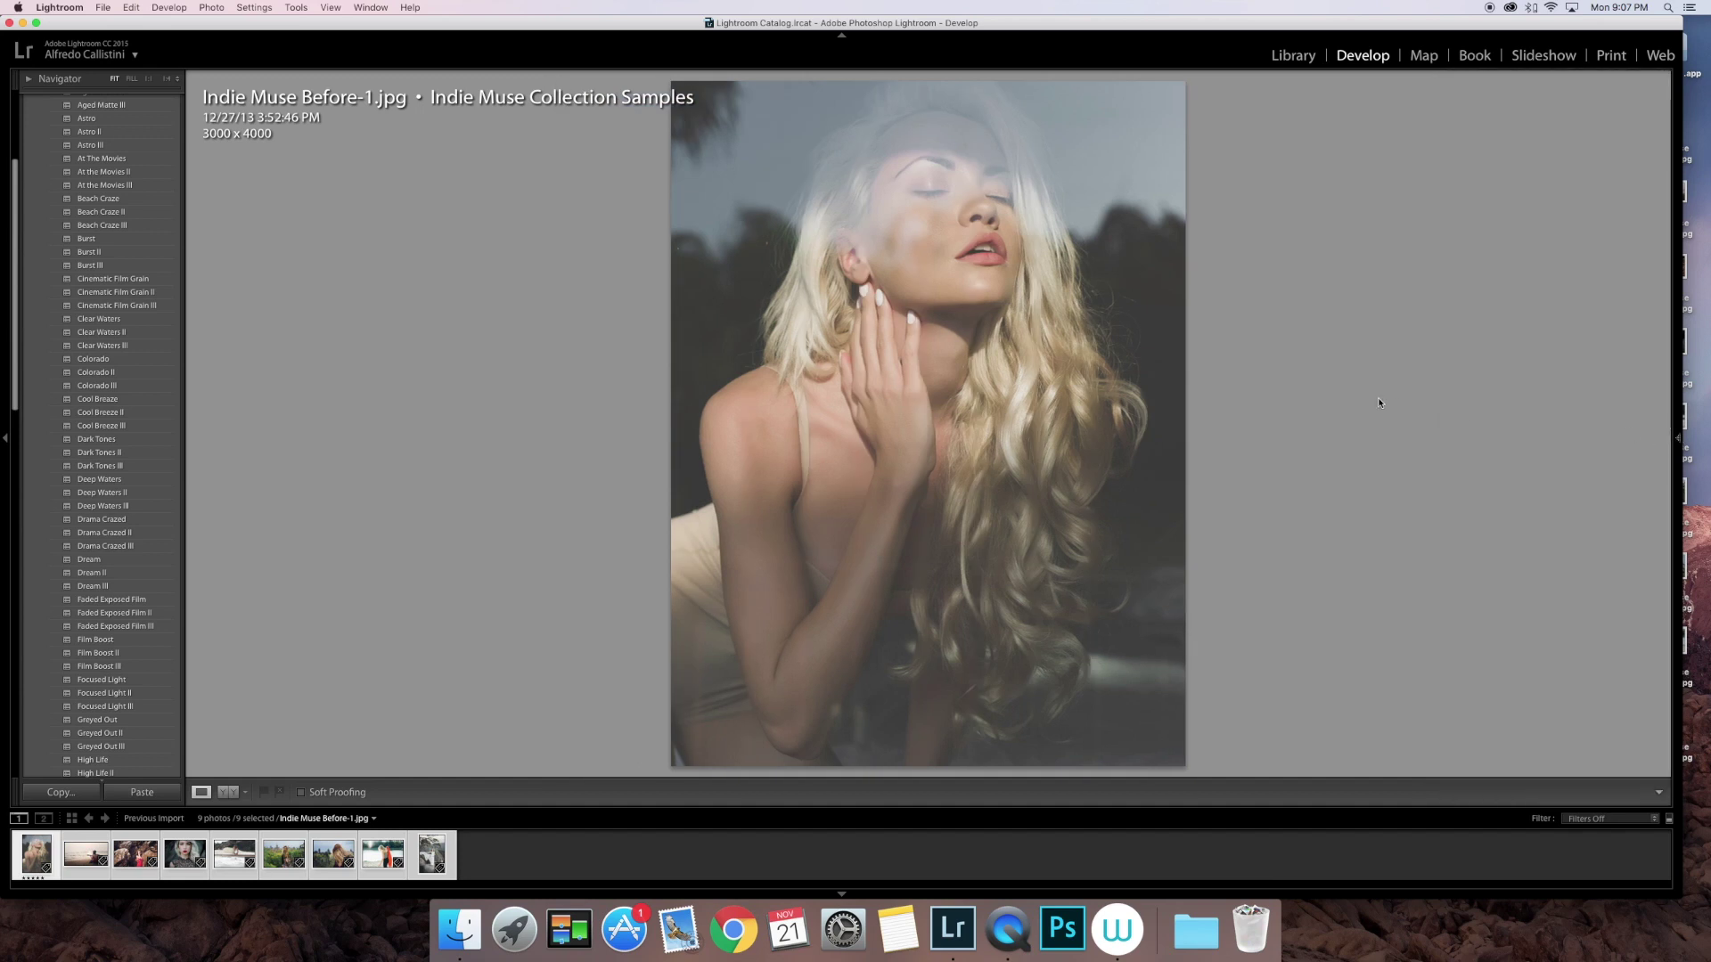
scroll(126, 165, up, 5)
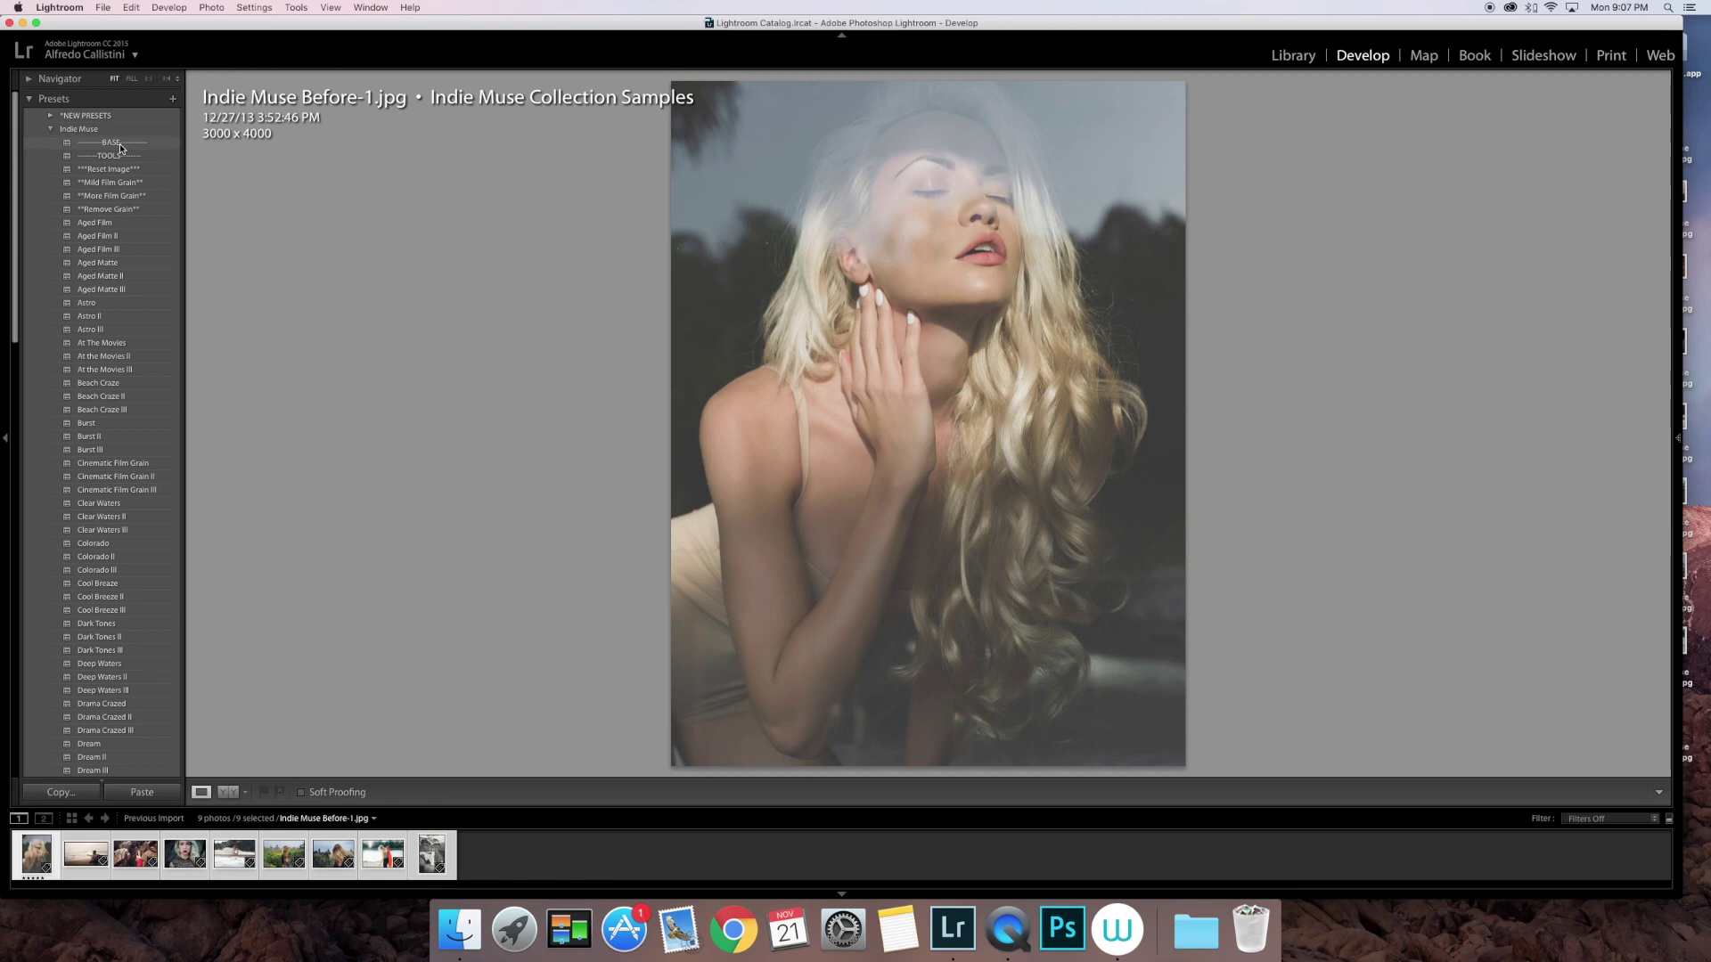
click(122, 144)
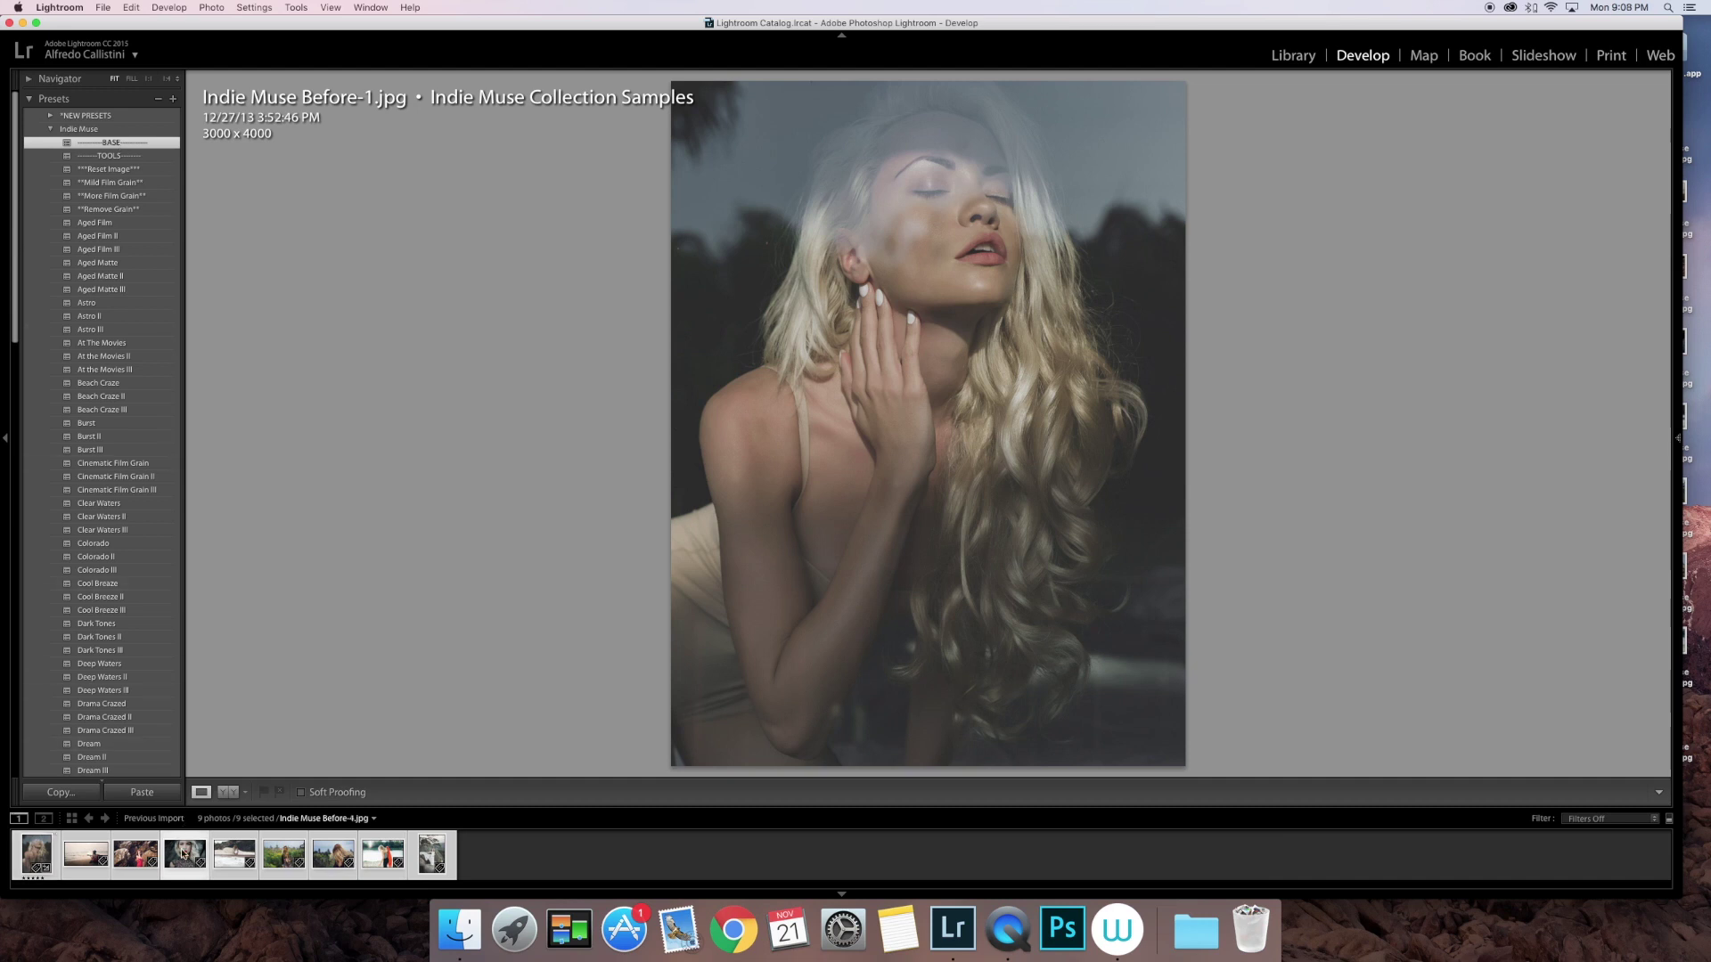
click(42, 857)
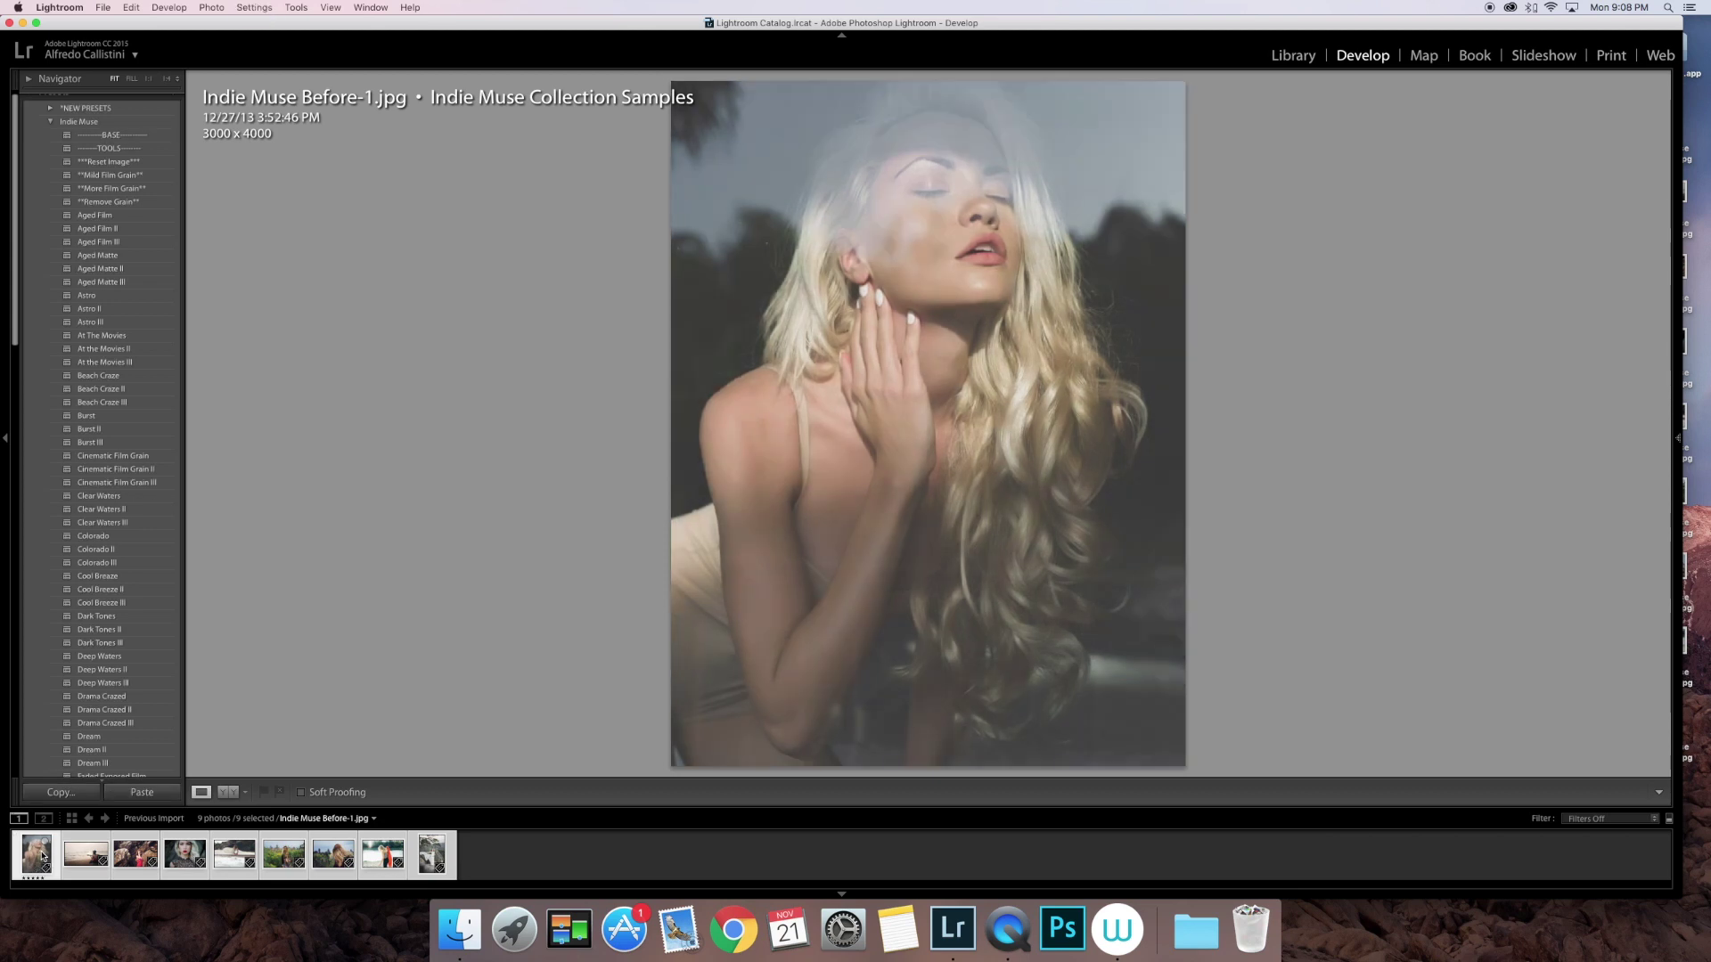
click(148, 136)
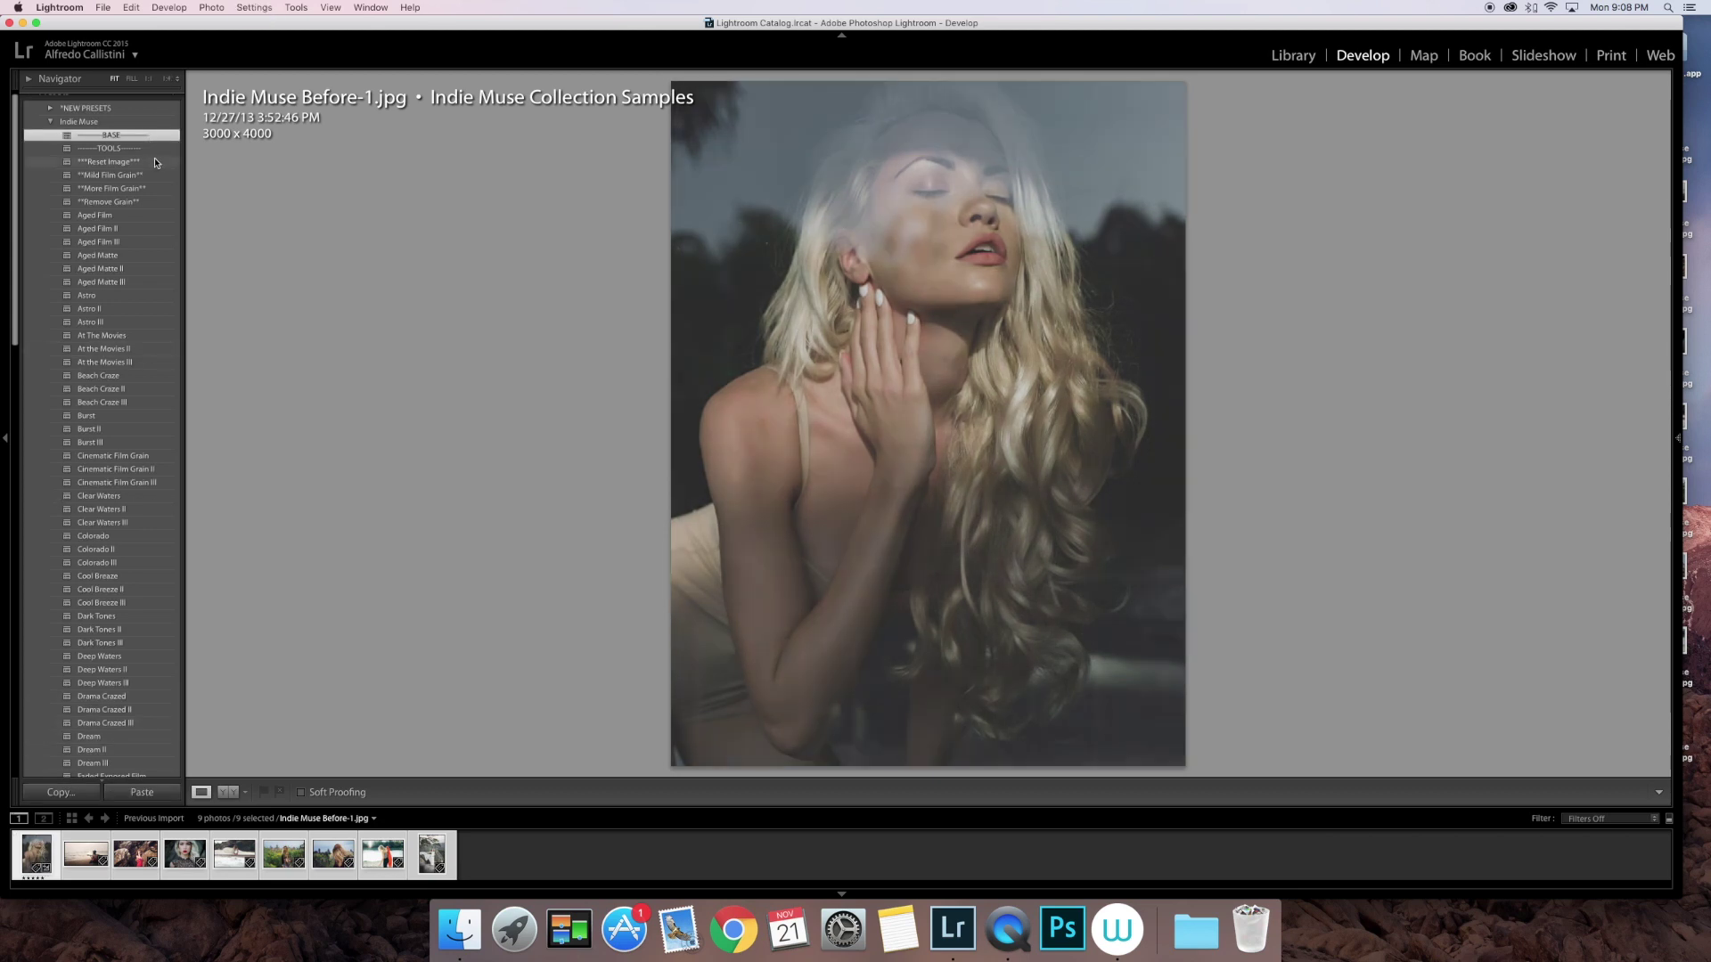
click(163, 168)
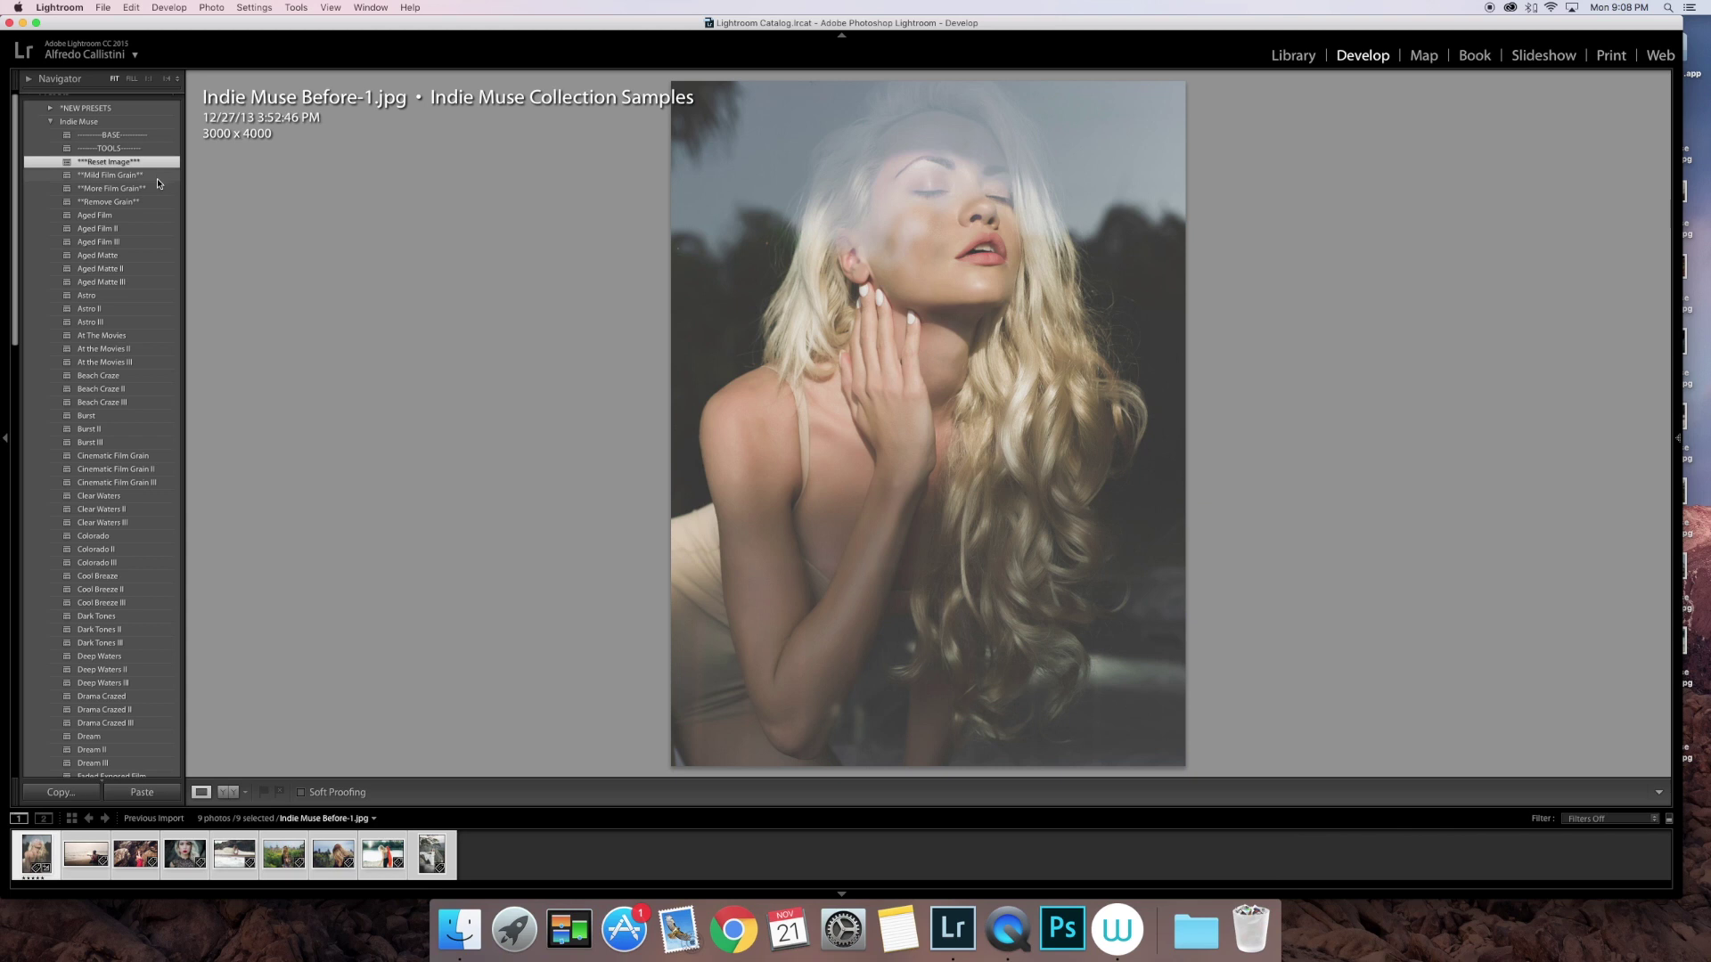
- Apply the Aged Film preset to Indie Muse Before-1.jpg, and try the Mild Film Grain, More Film Grain and Remove Grain tools
click(149, 216)
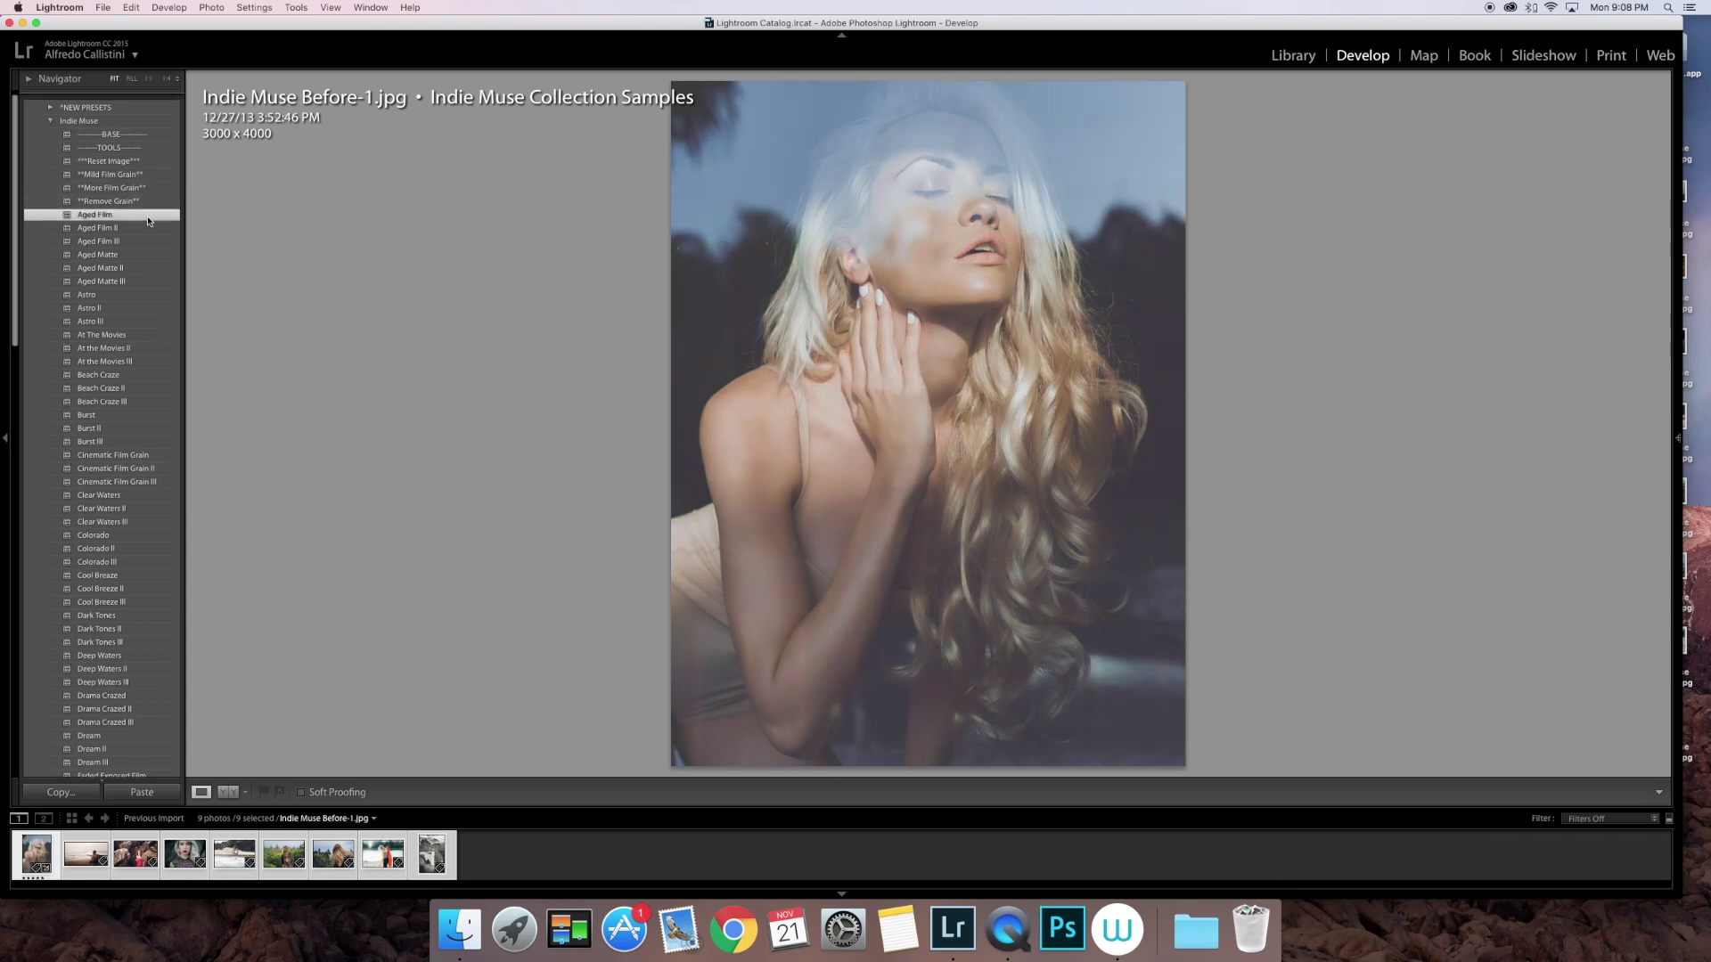
click(151, 178)
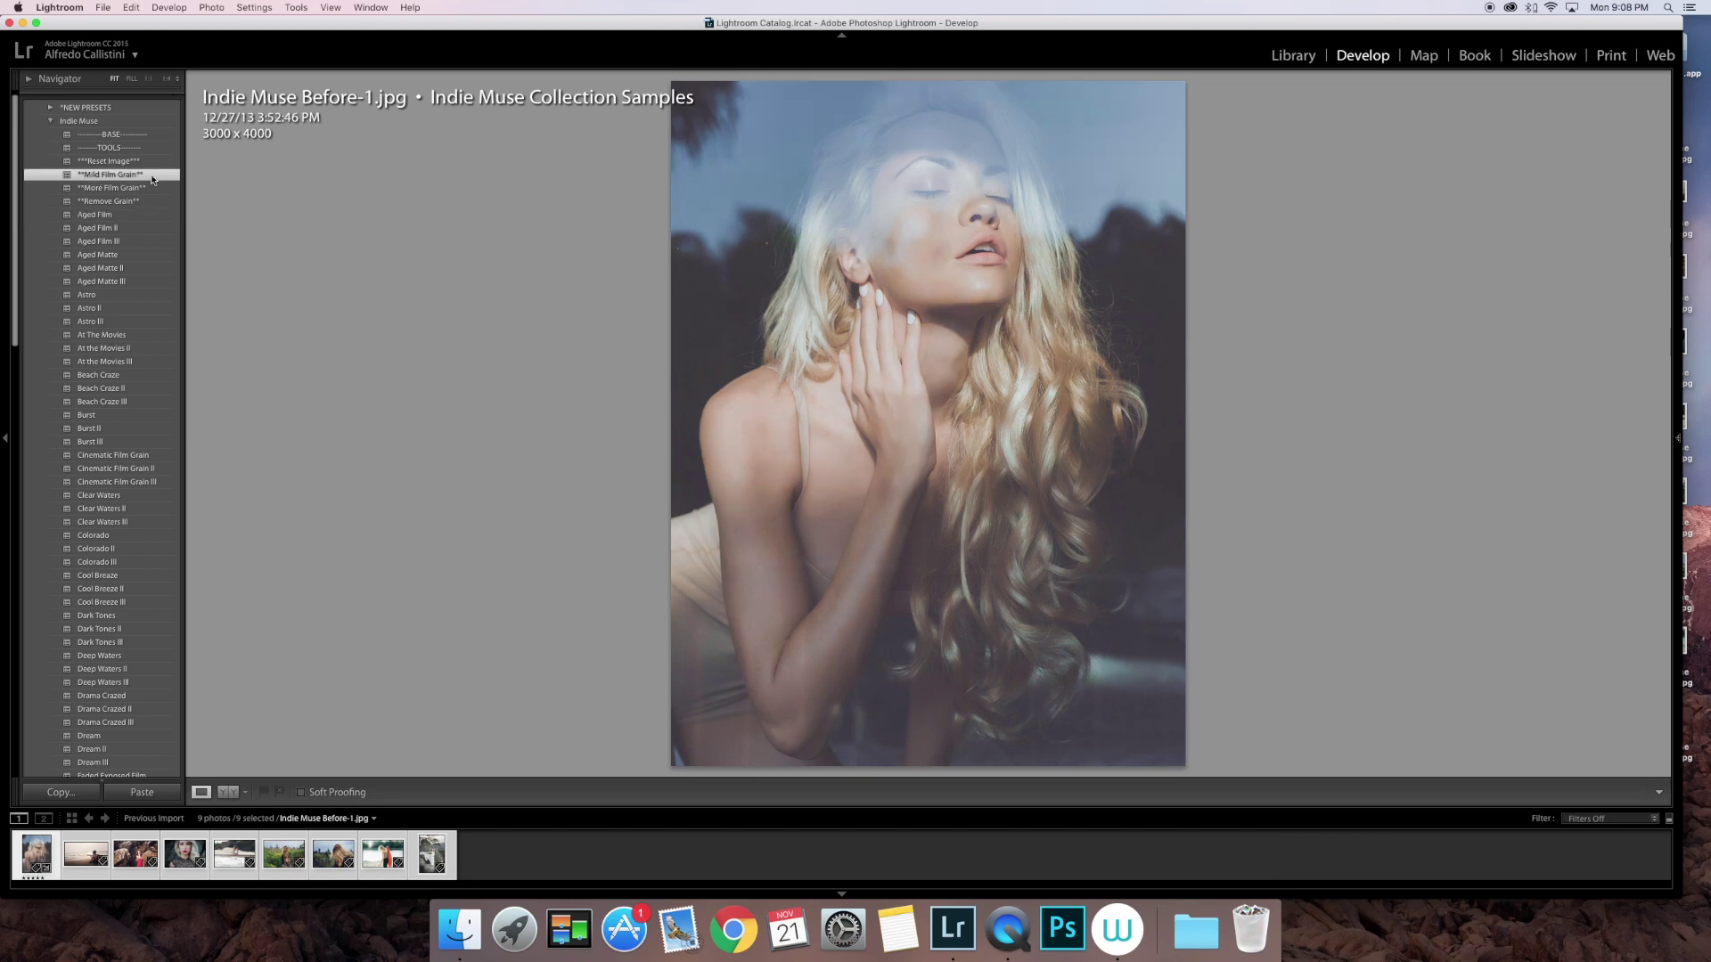
click(153, 189)
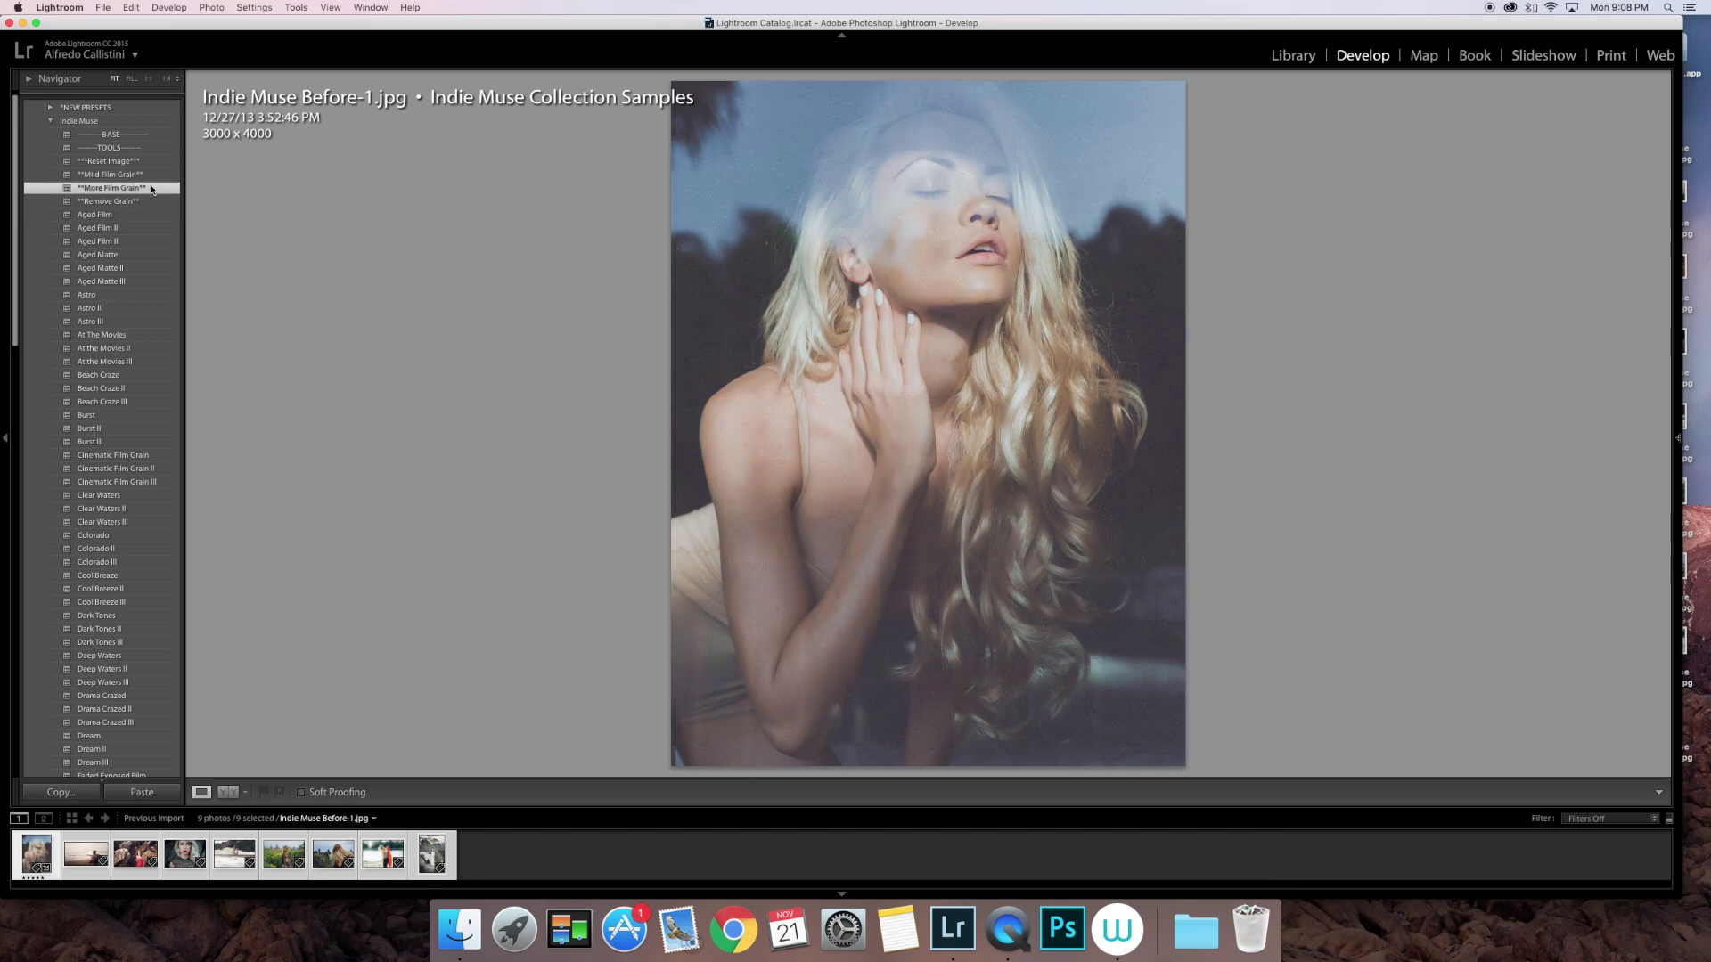
click(150, 203)
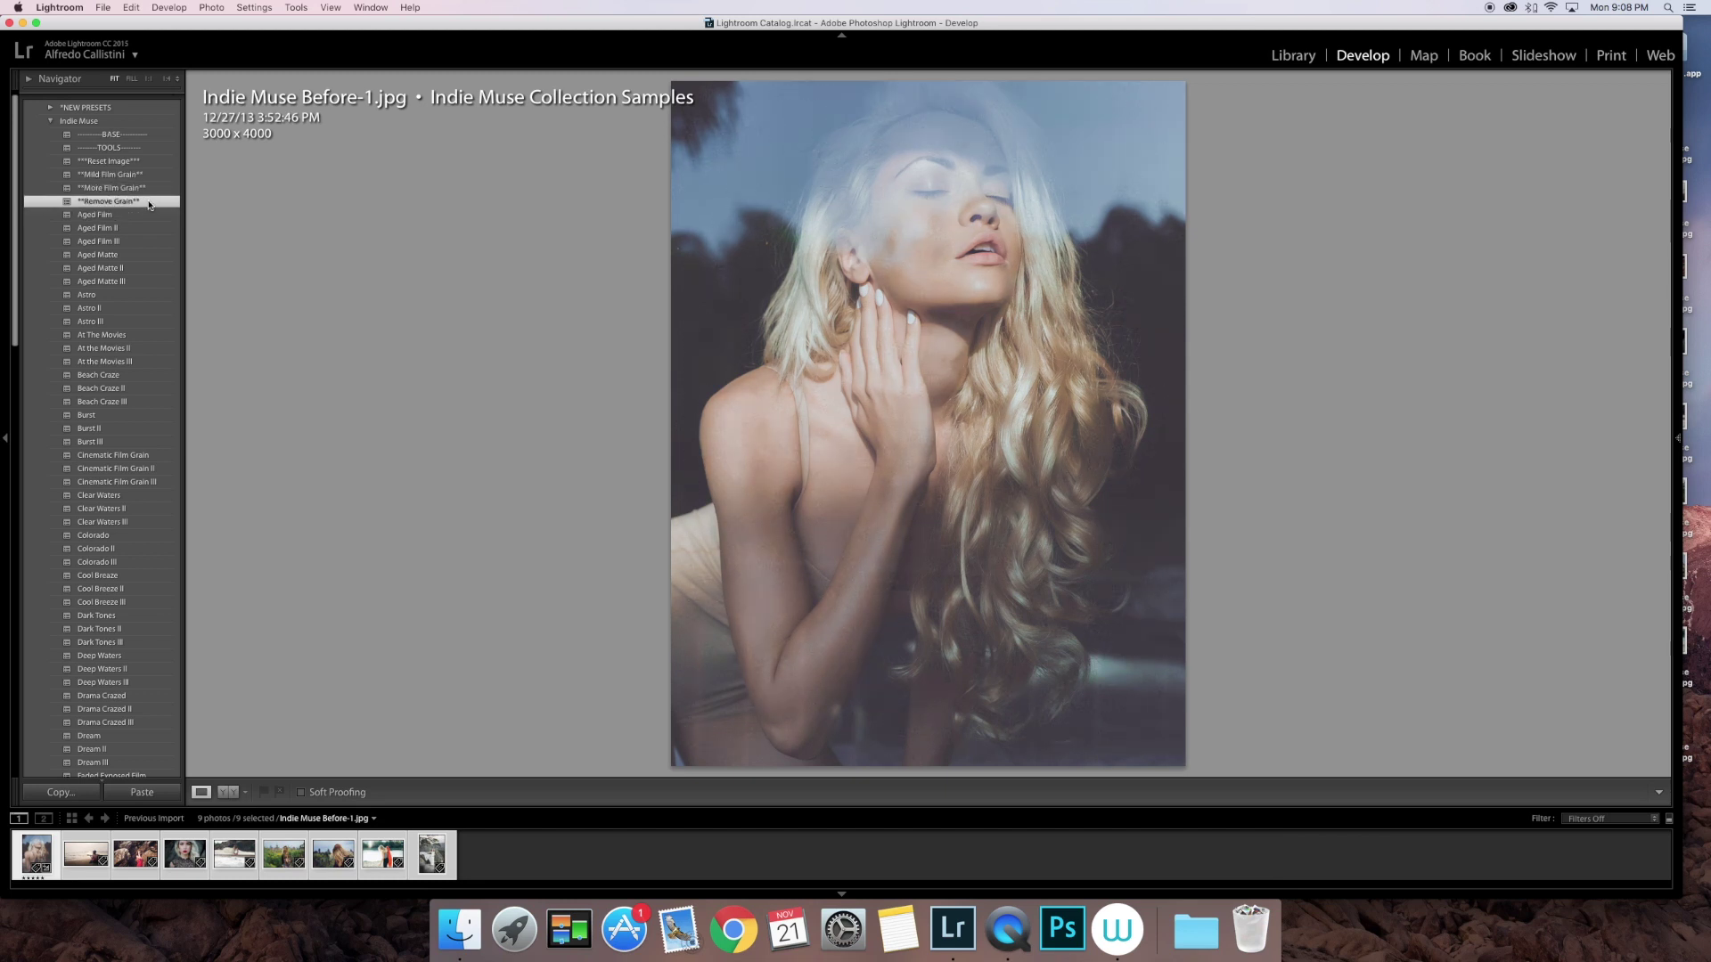
- Try the Aged Matte, At The Movies, Beach Craze and Burst presets on Indie Muse Before-1.jpg, resetting the image after each
click(147, 254)
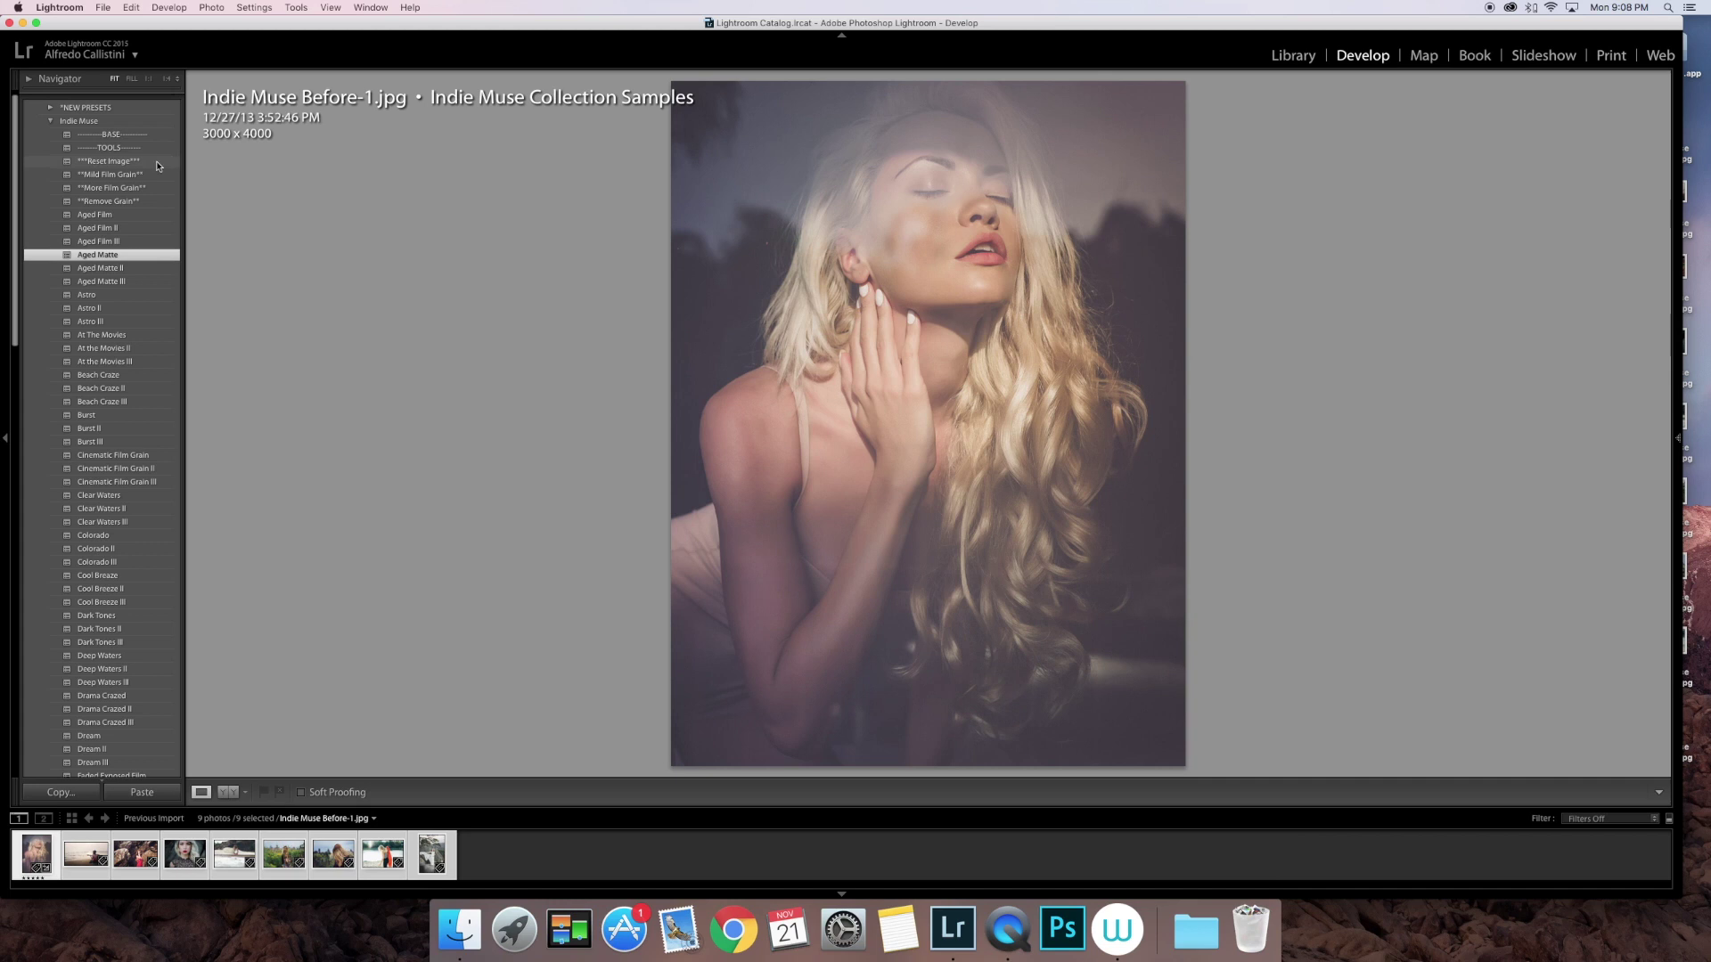
click(158, 166)
click(144, 335)
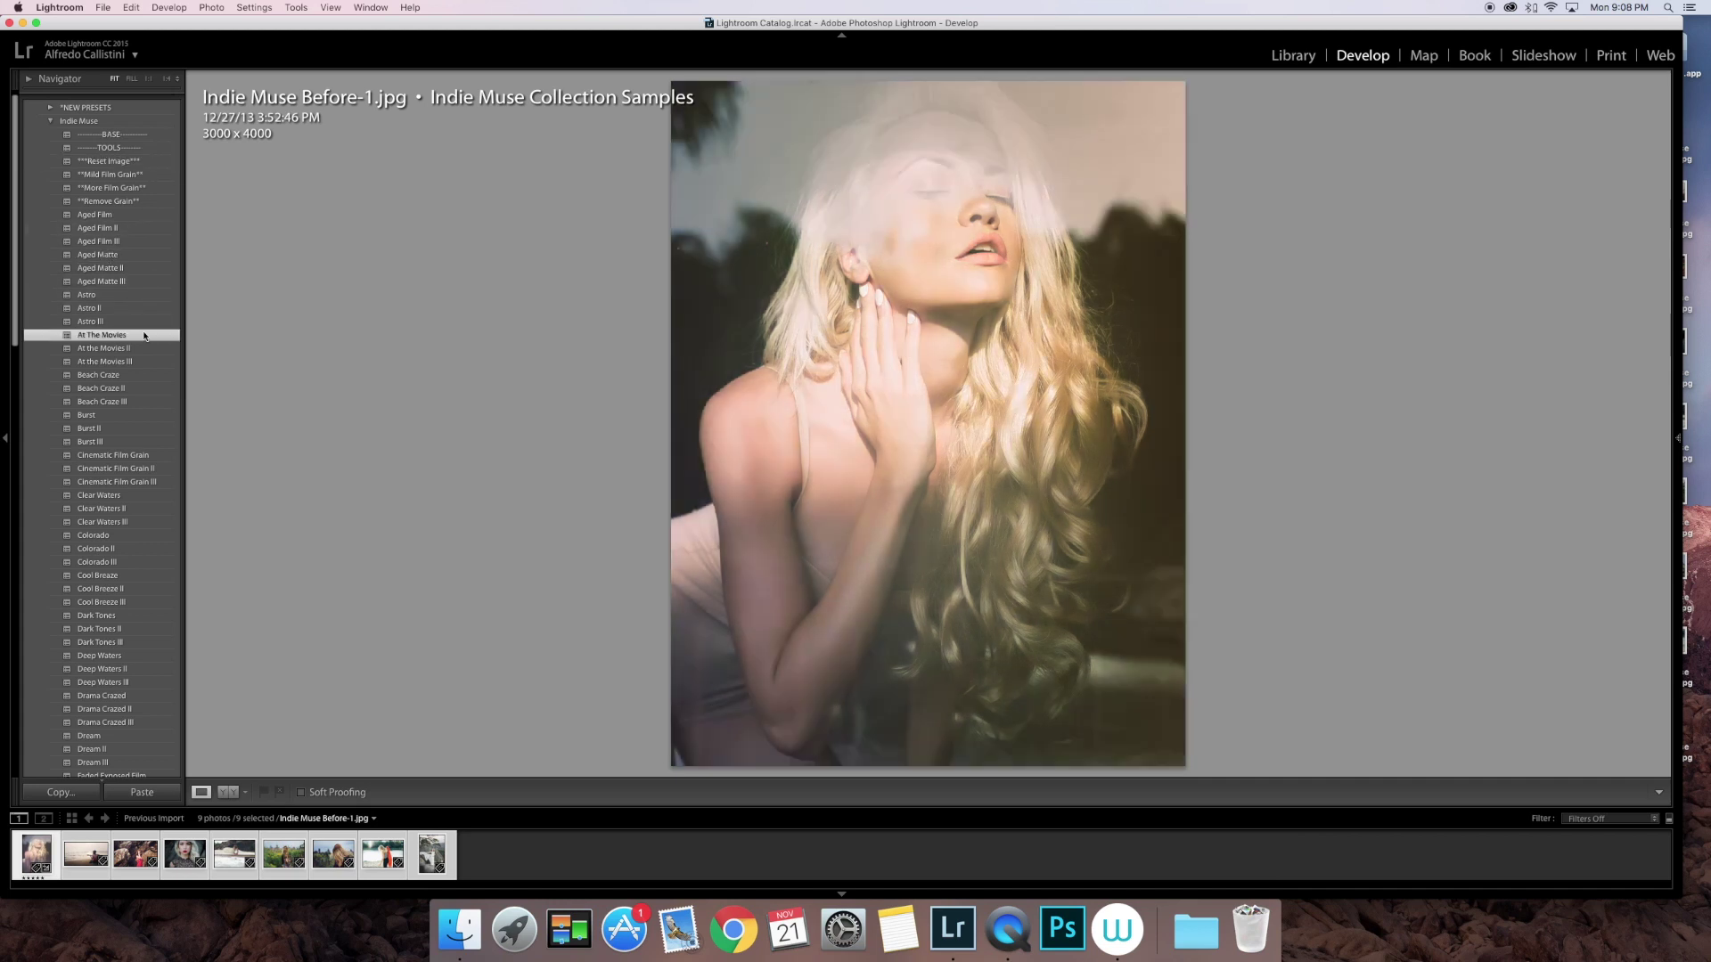
click(157, 163)
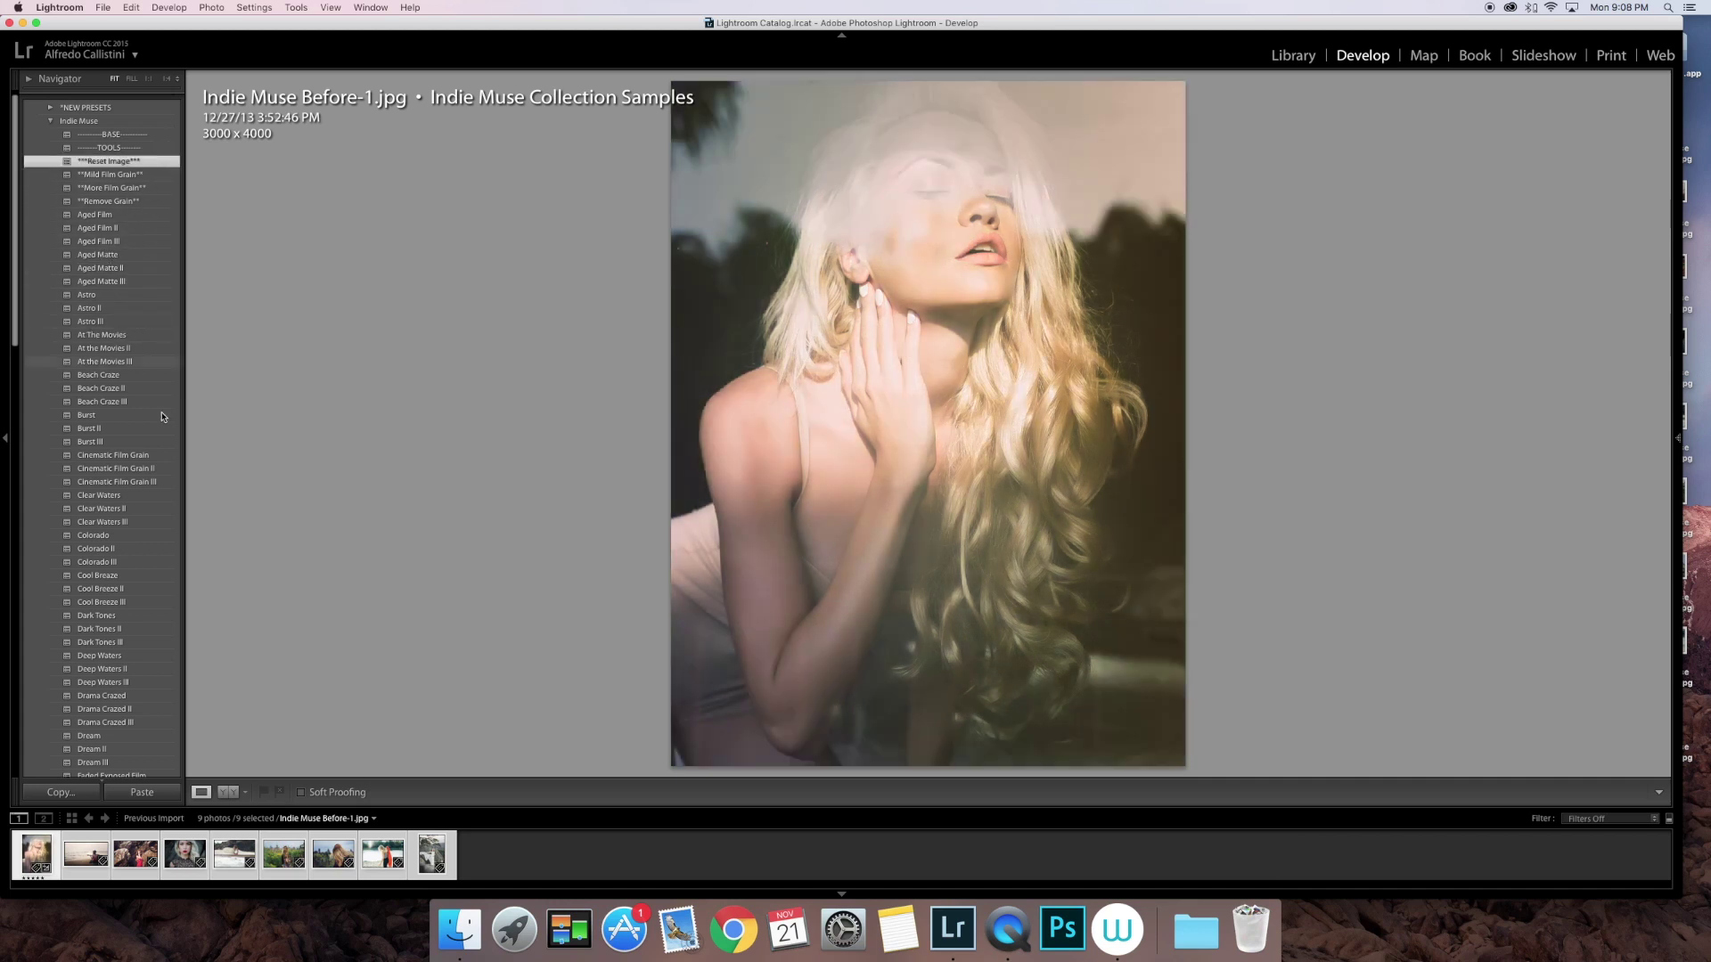
click(157, 375)
click(155, 164)
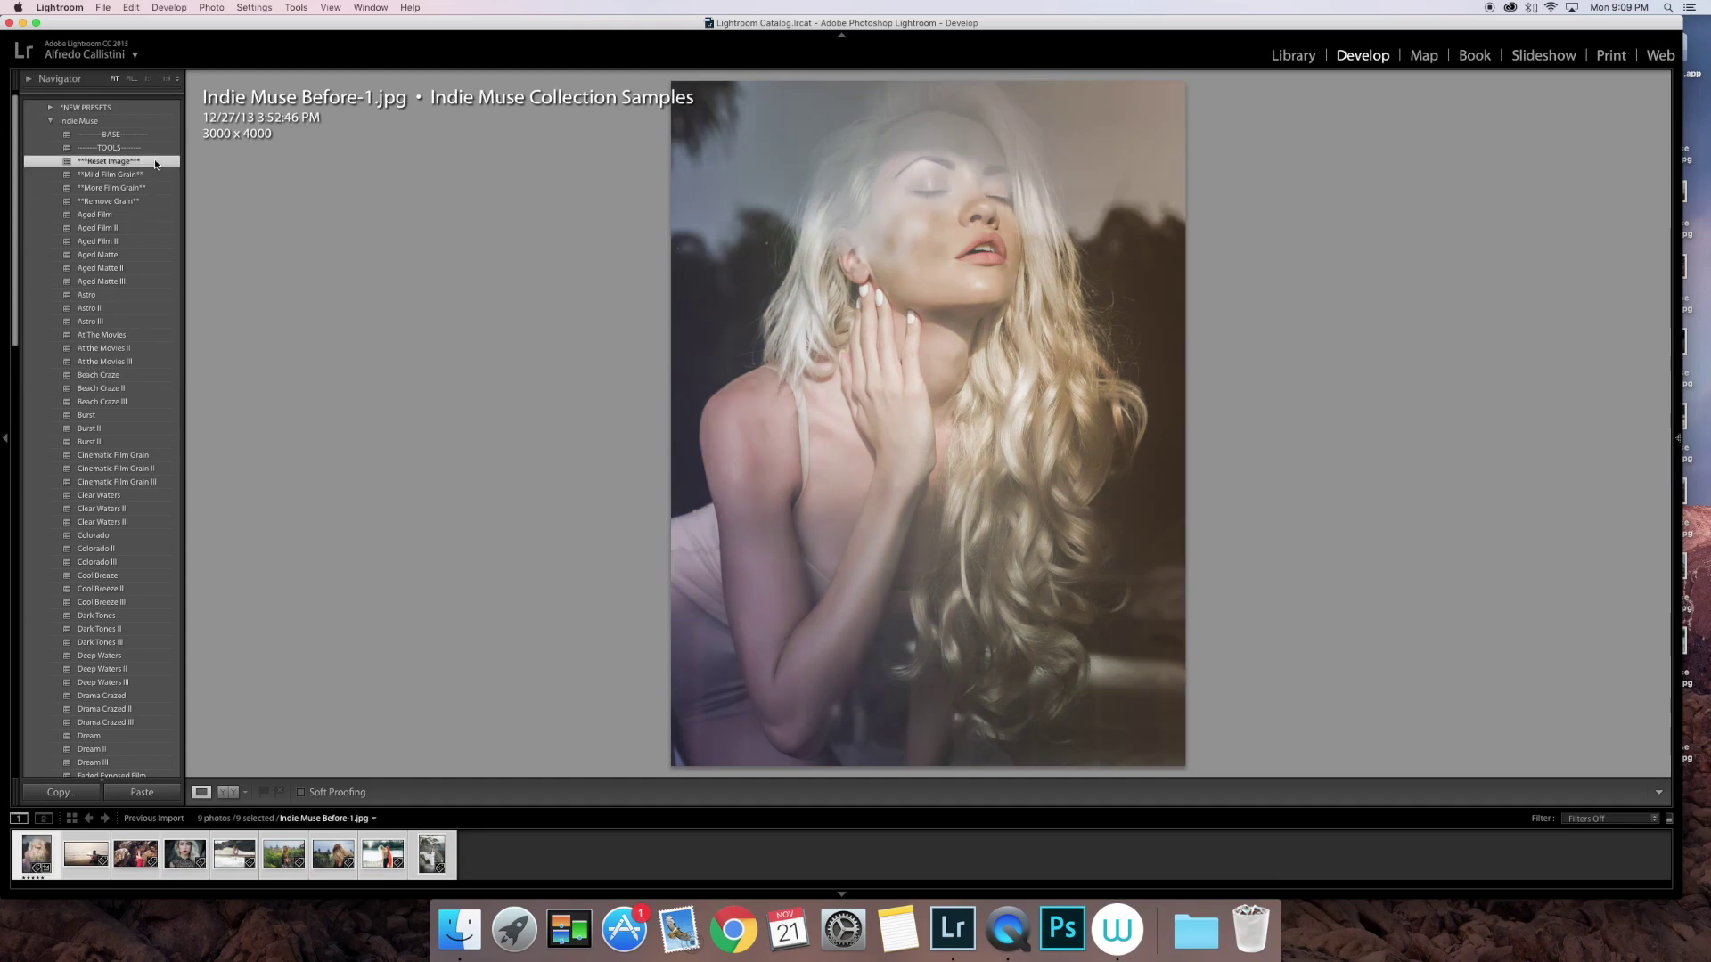
click(161, 427)
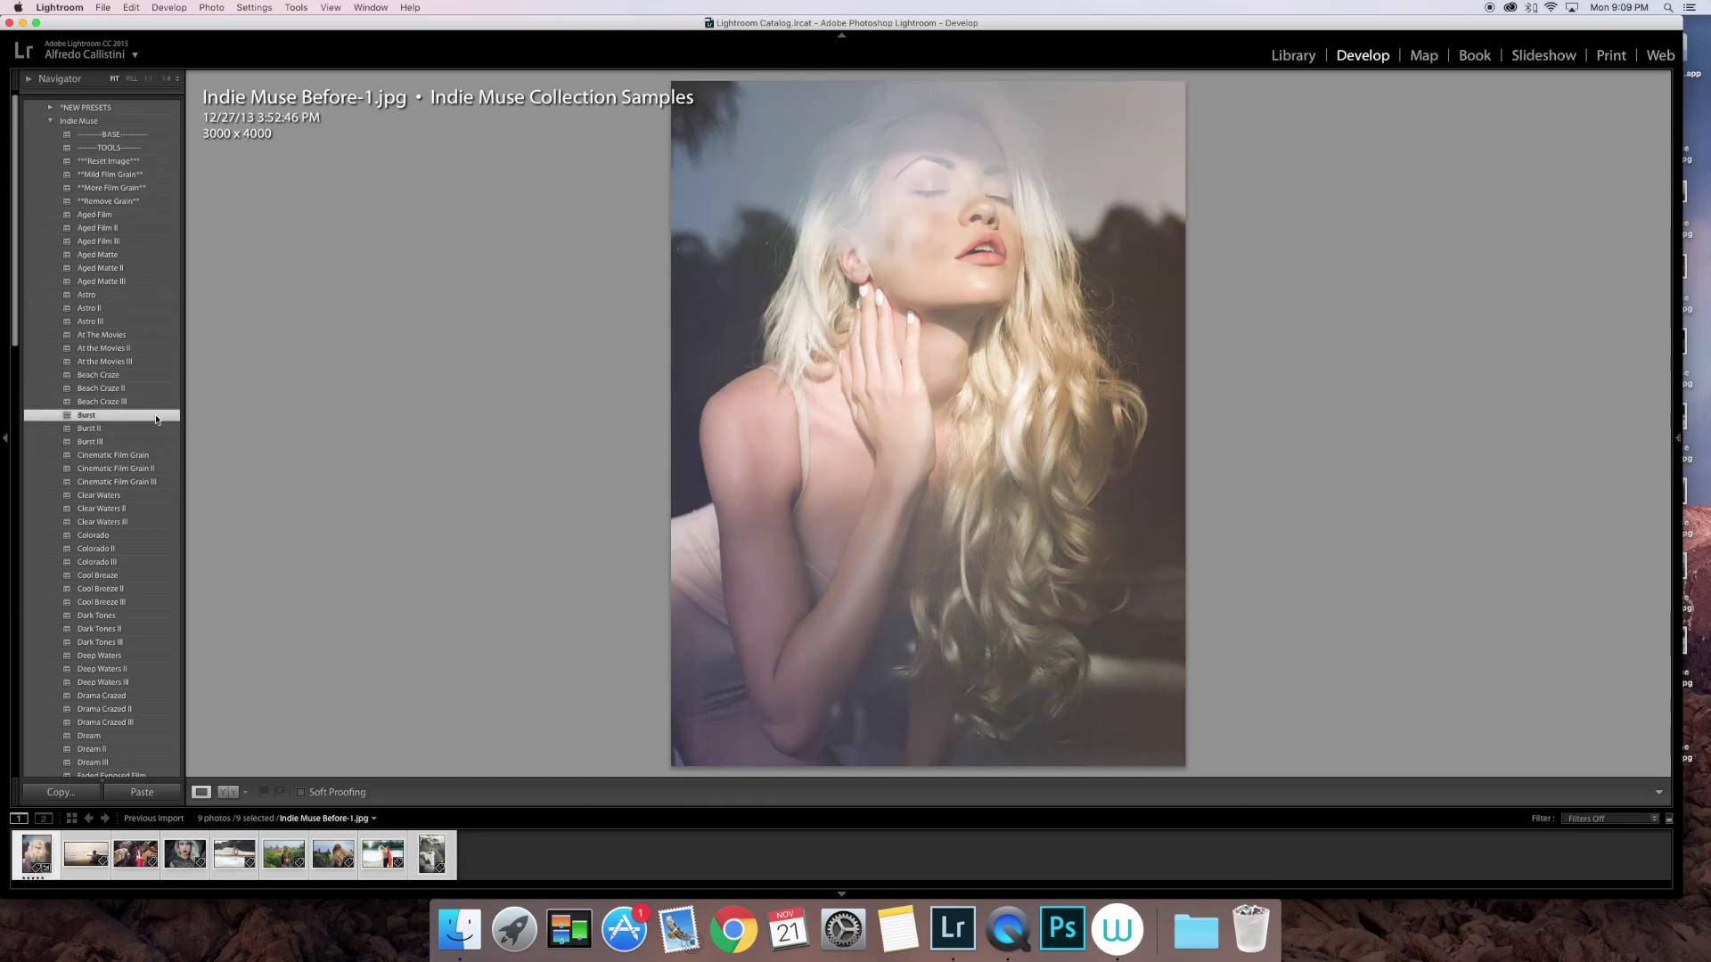
click(155, 164)
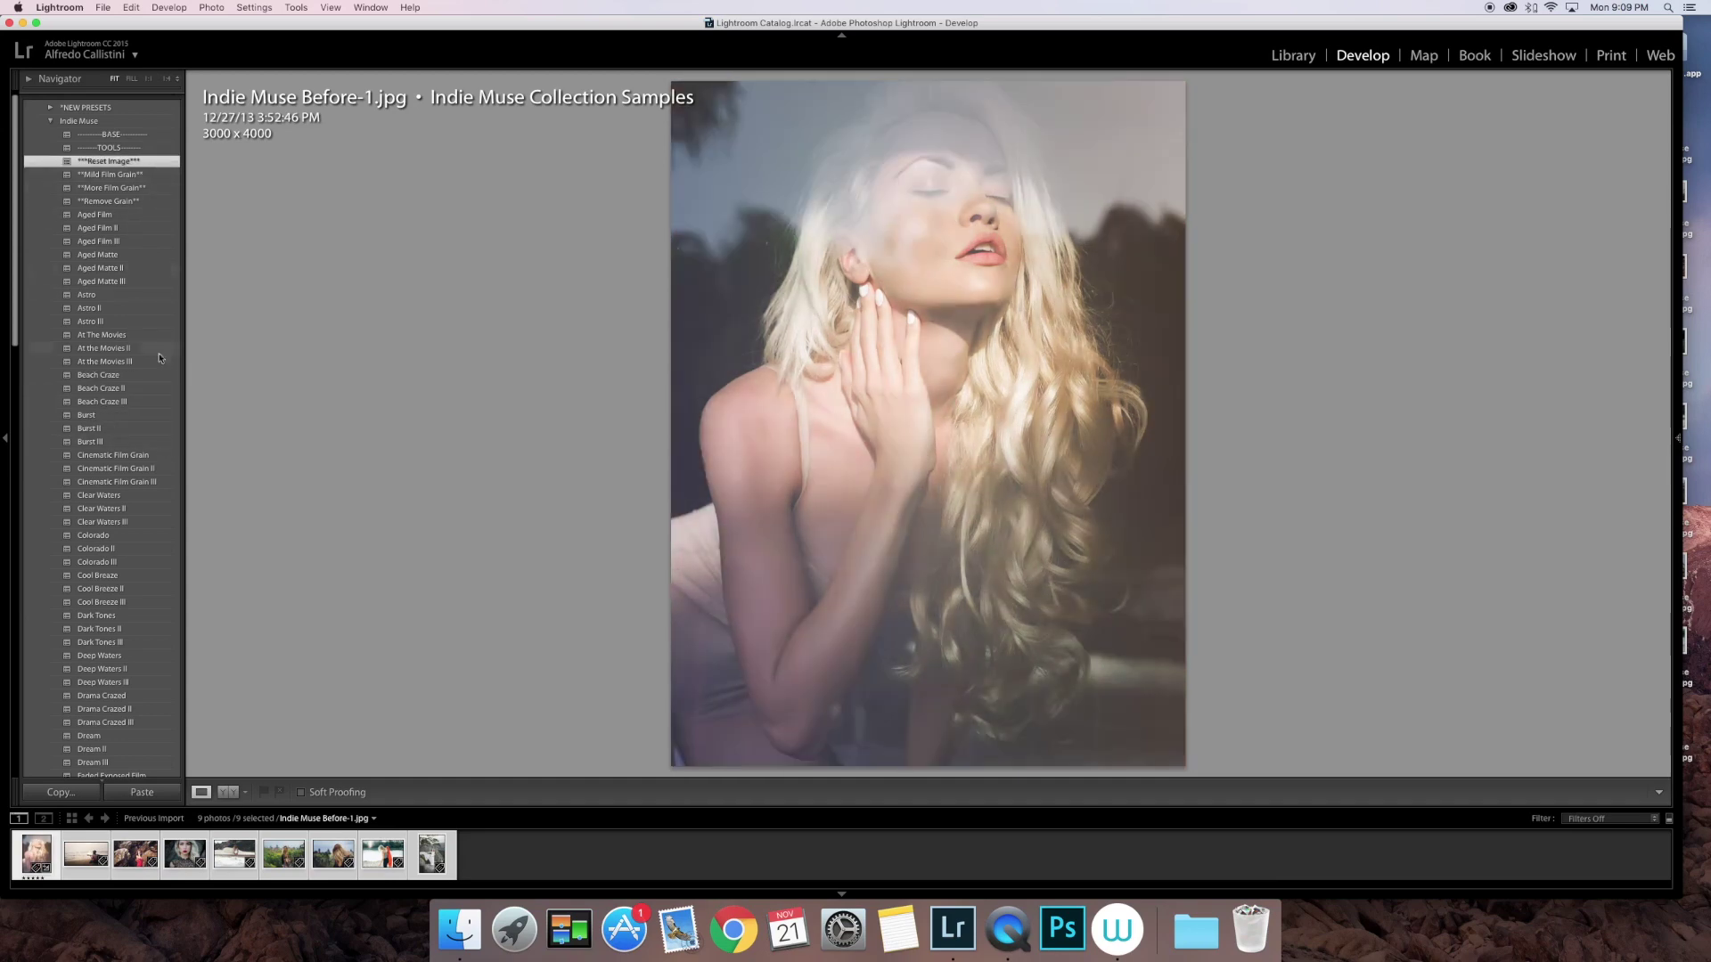
- Apply Cinematic Film Grain to Indie Muse Before-1.jpg, try the More, Mild and Remove Grain tools on it, and reset the image
click(153, 457)
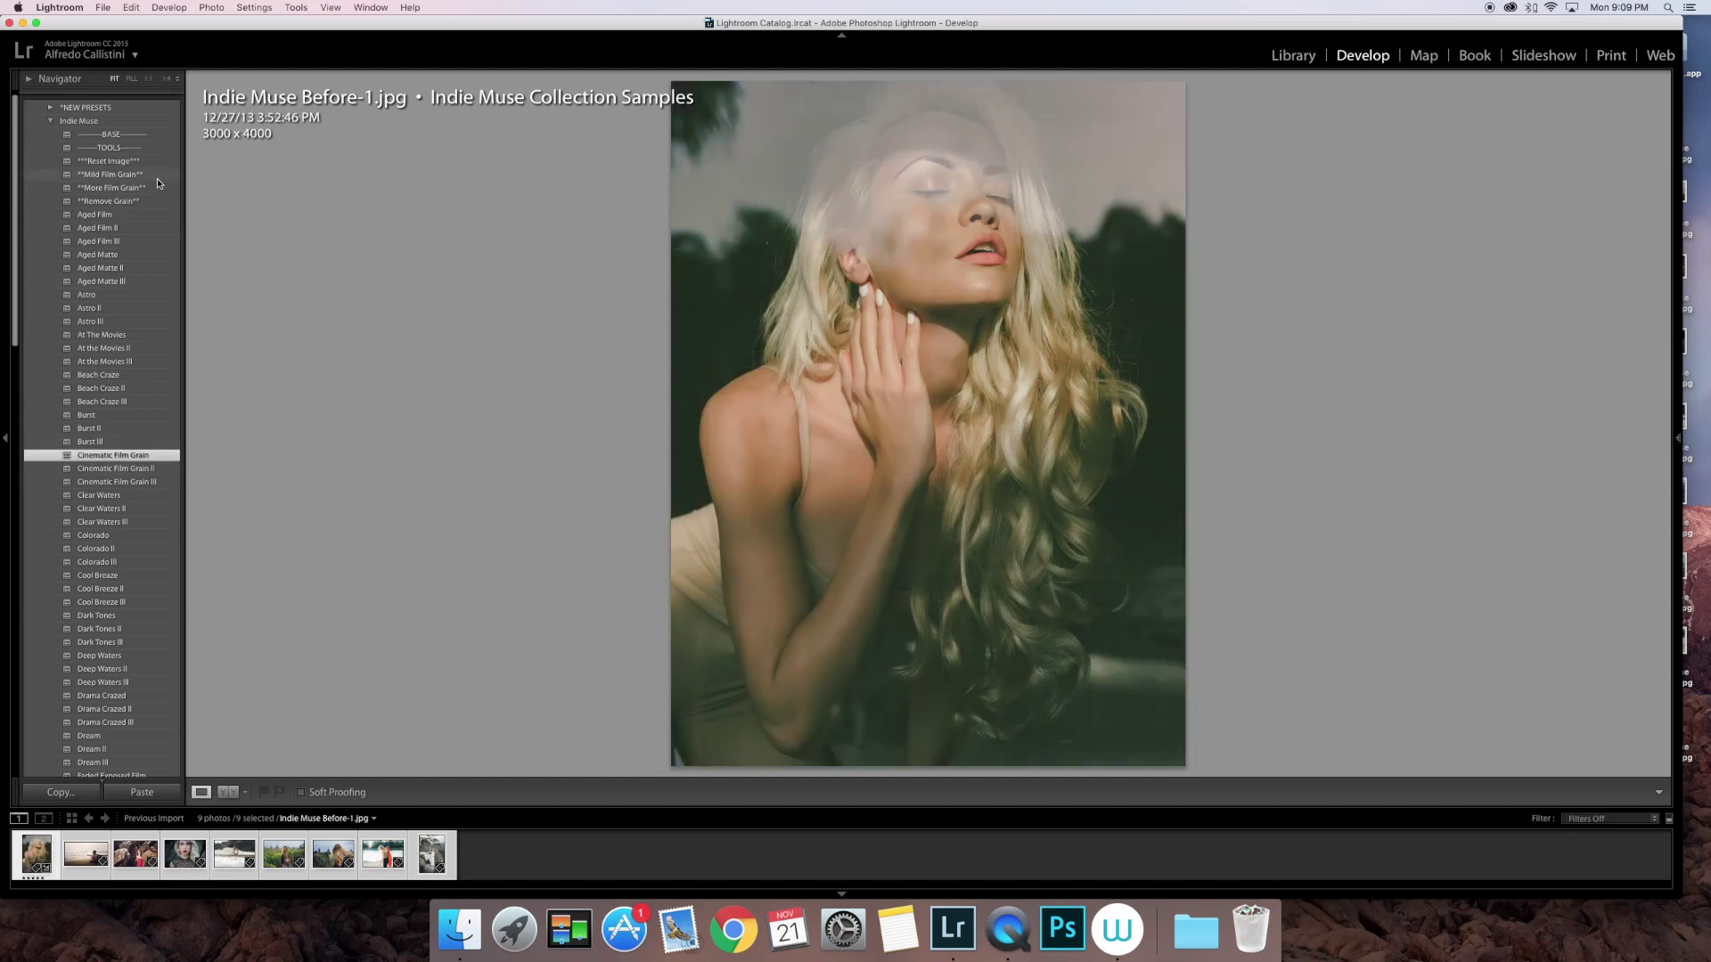
click(155, 188)
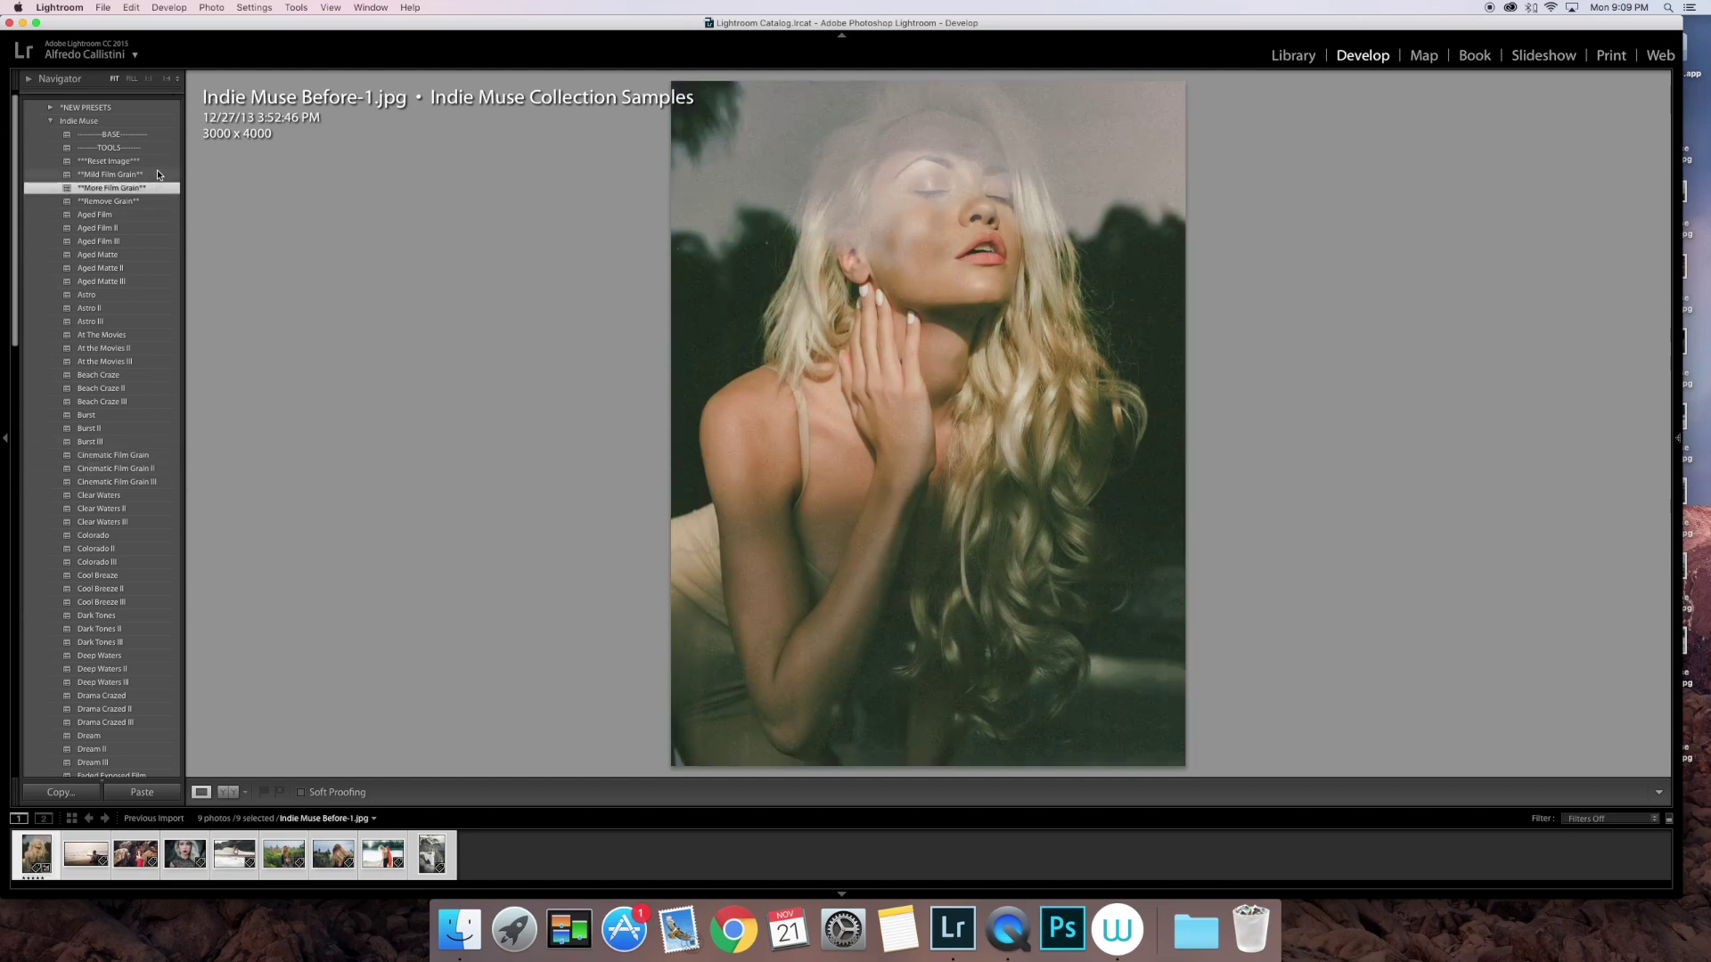
click(159, 174)
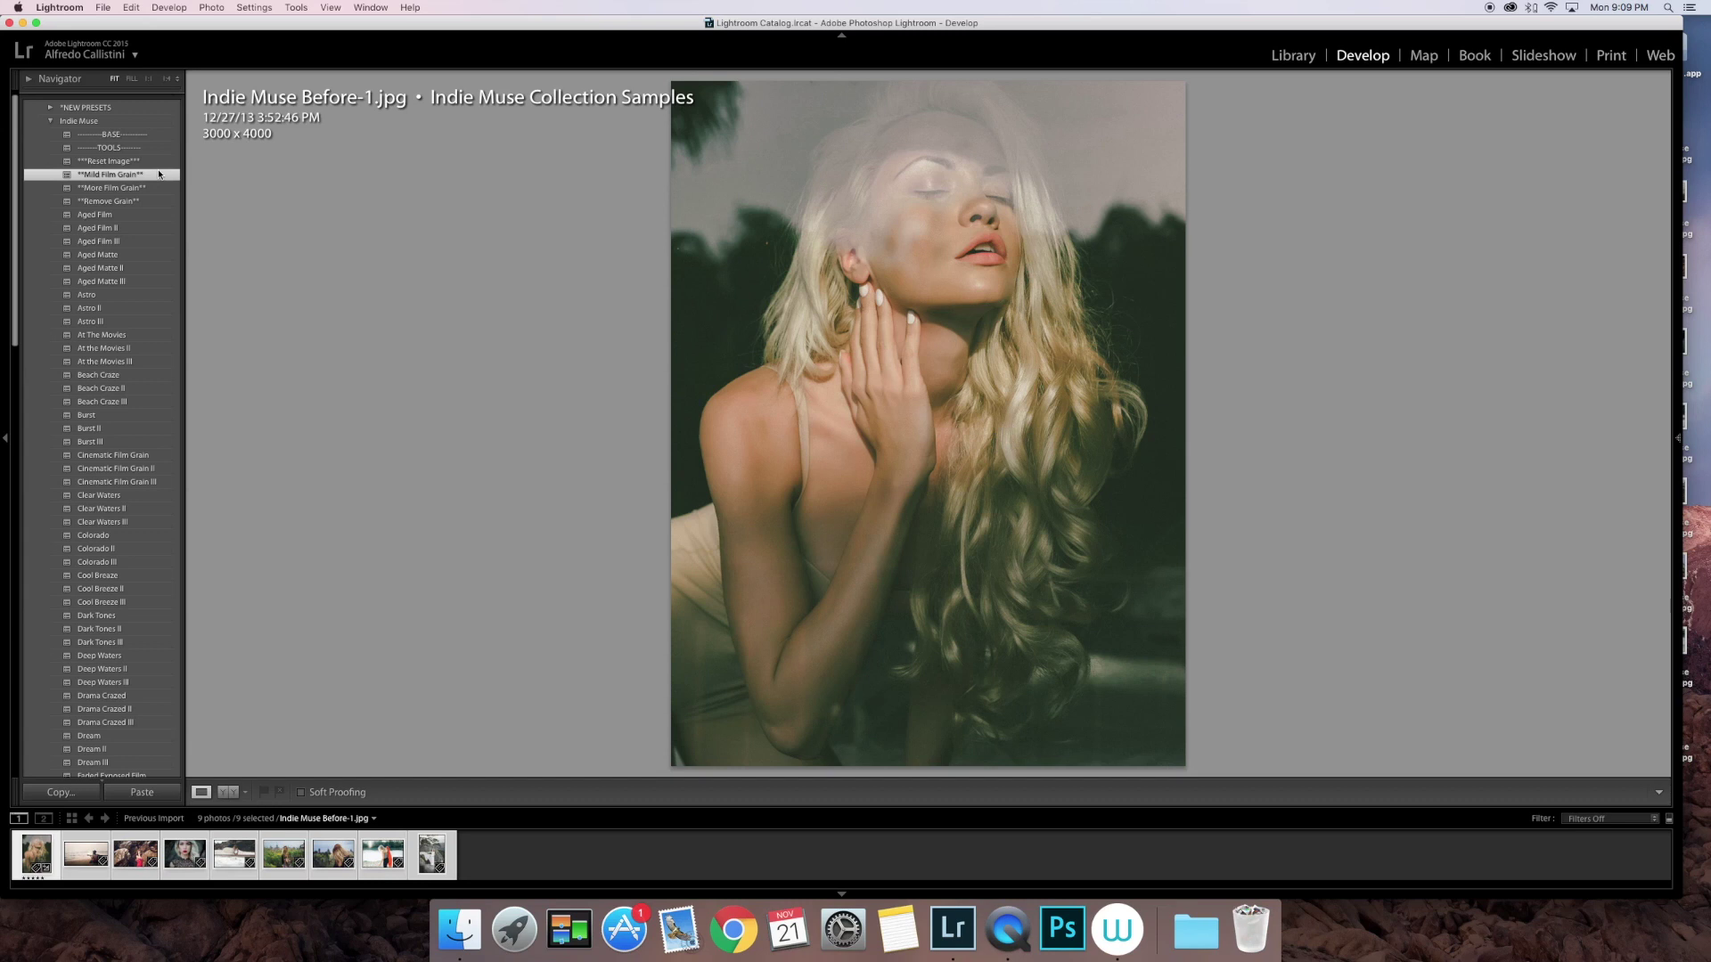
click(149, 202)
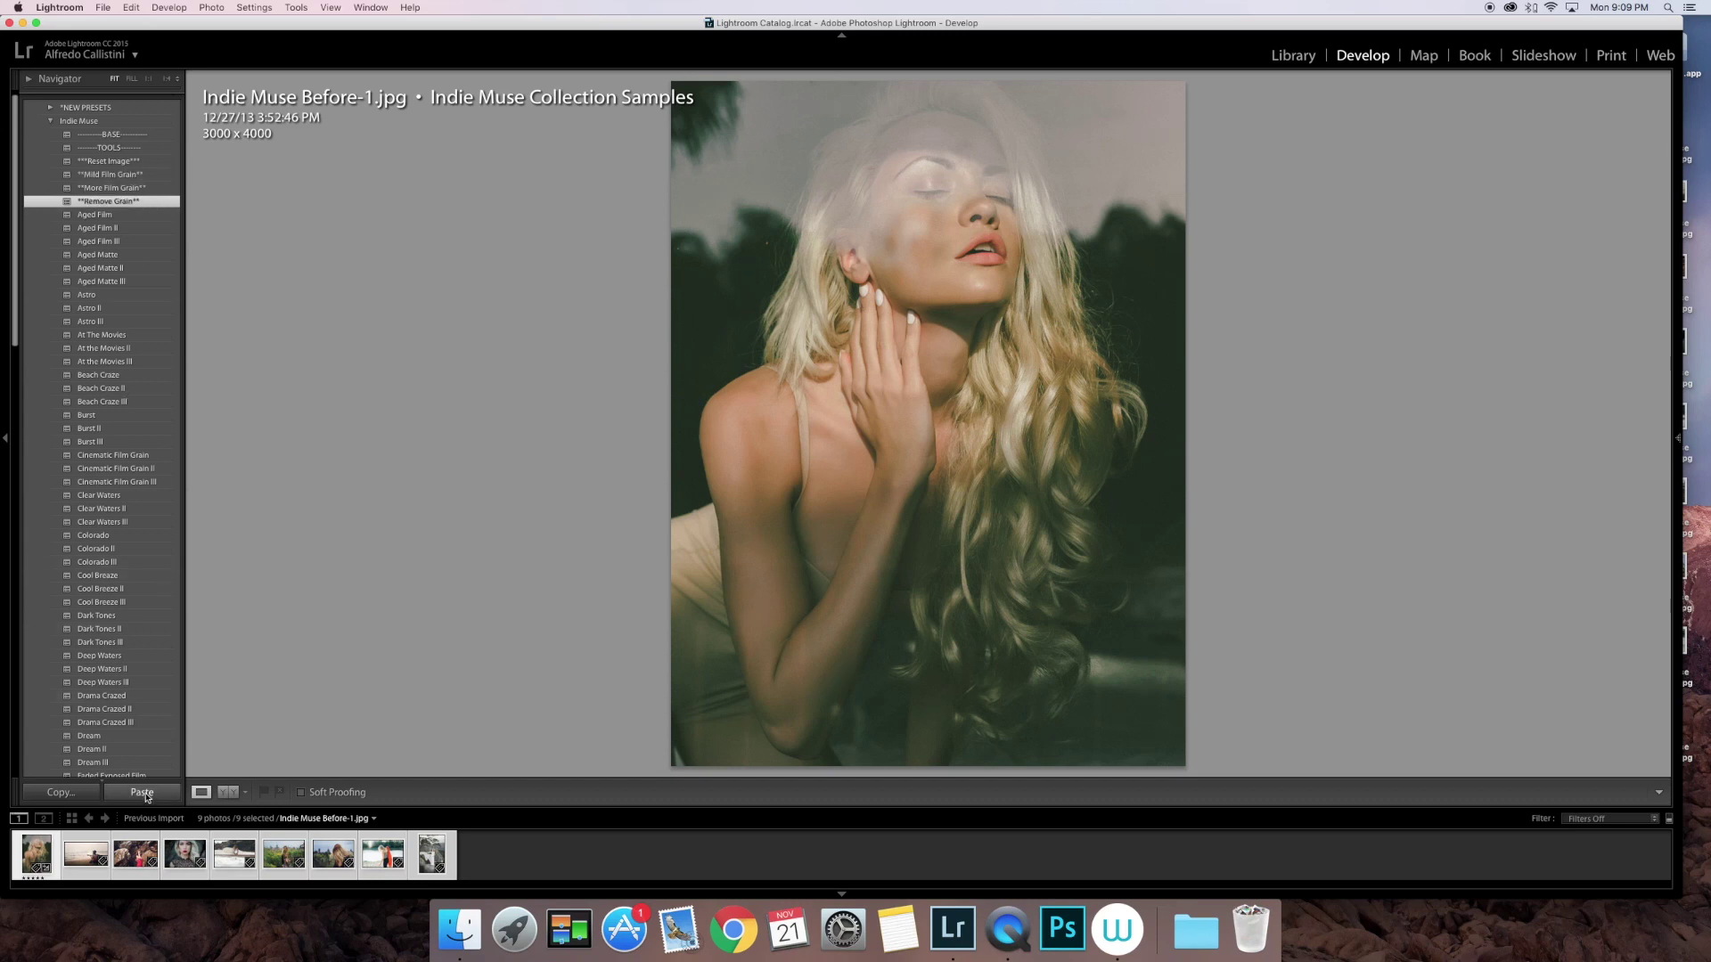
click(145, 162)
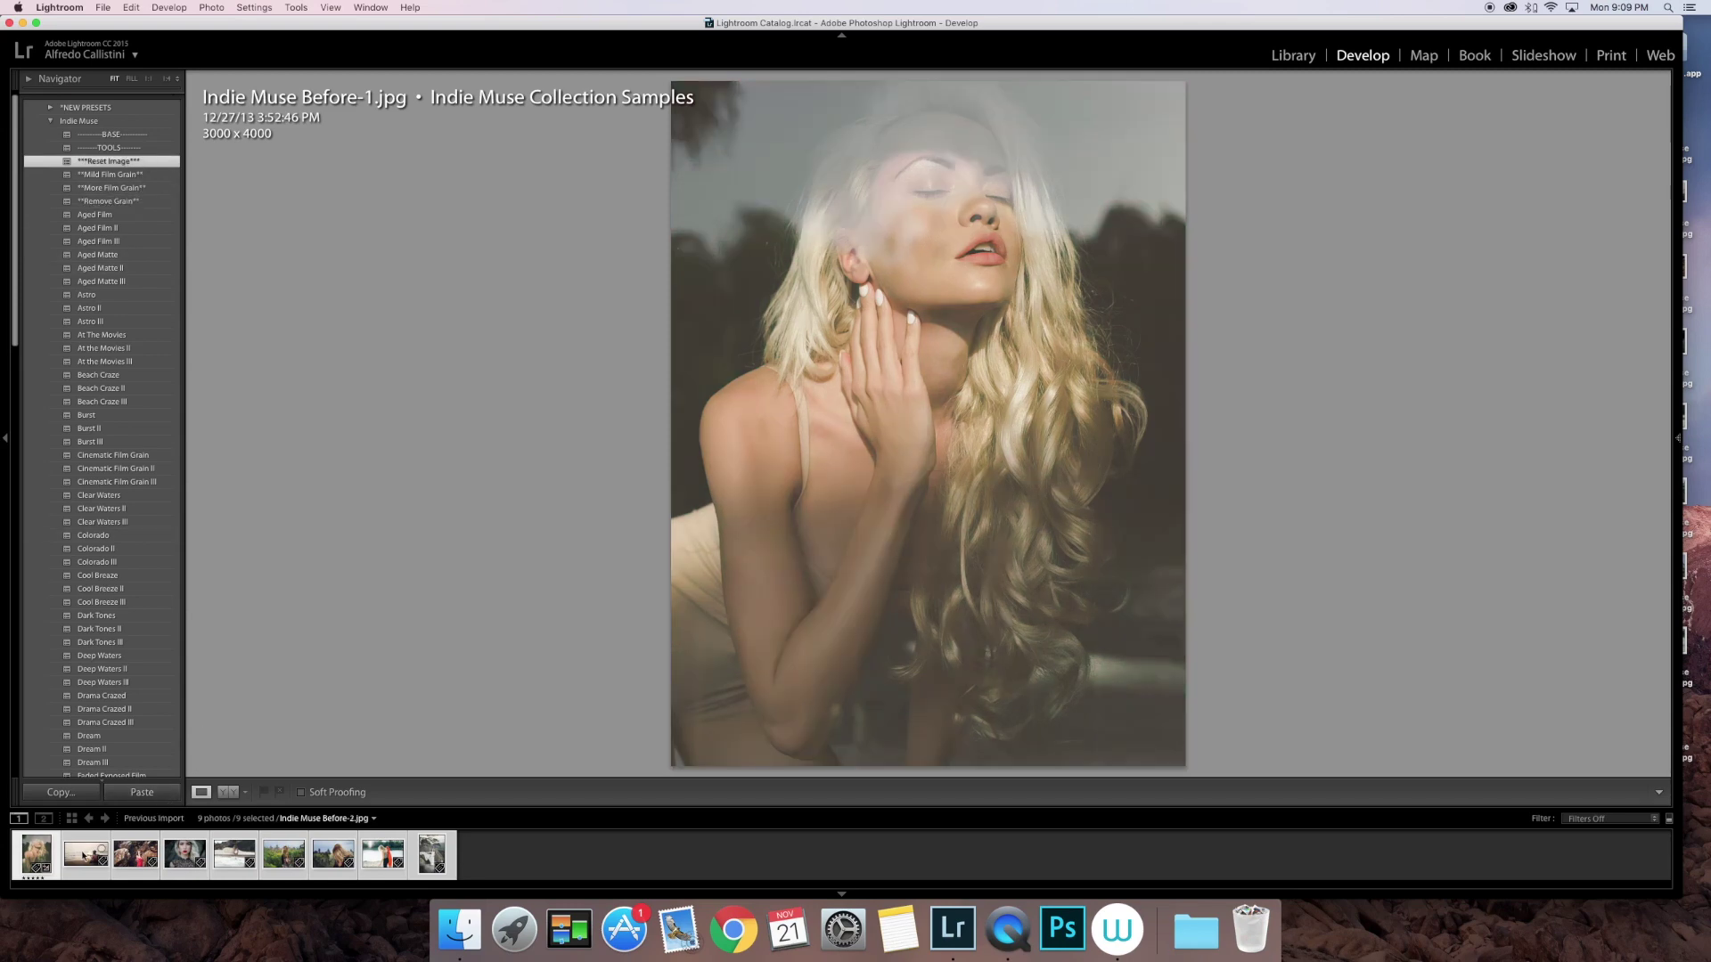
- Try the Cinematic Film Grain, Clear Waters and Colorado presets on Indie Muse Before-2.jpg, and reset the photo
click(84, 851)
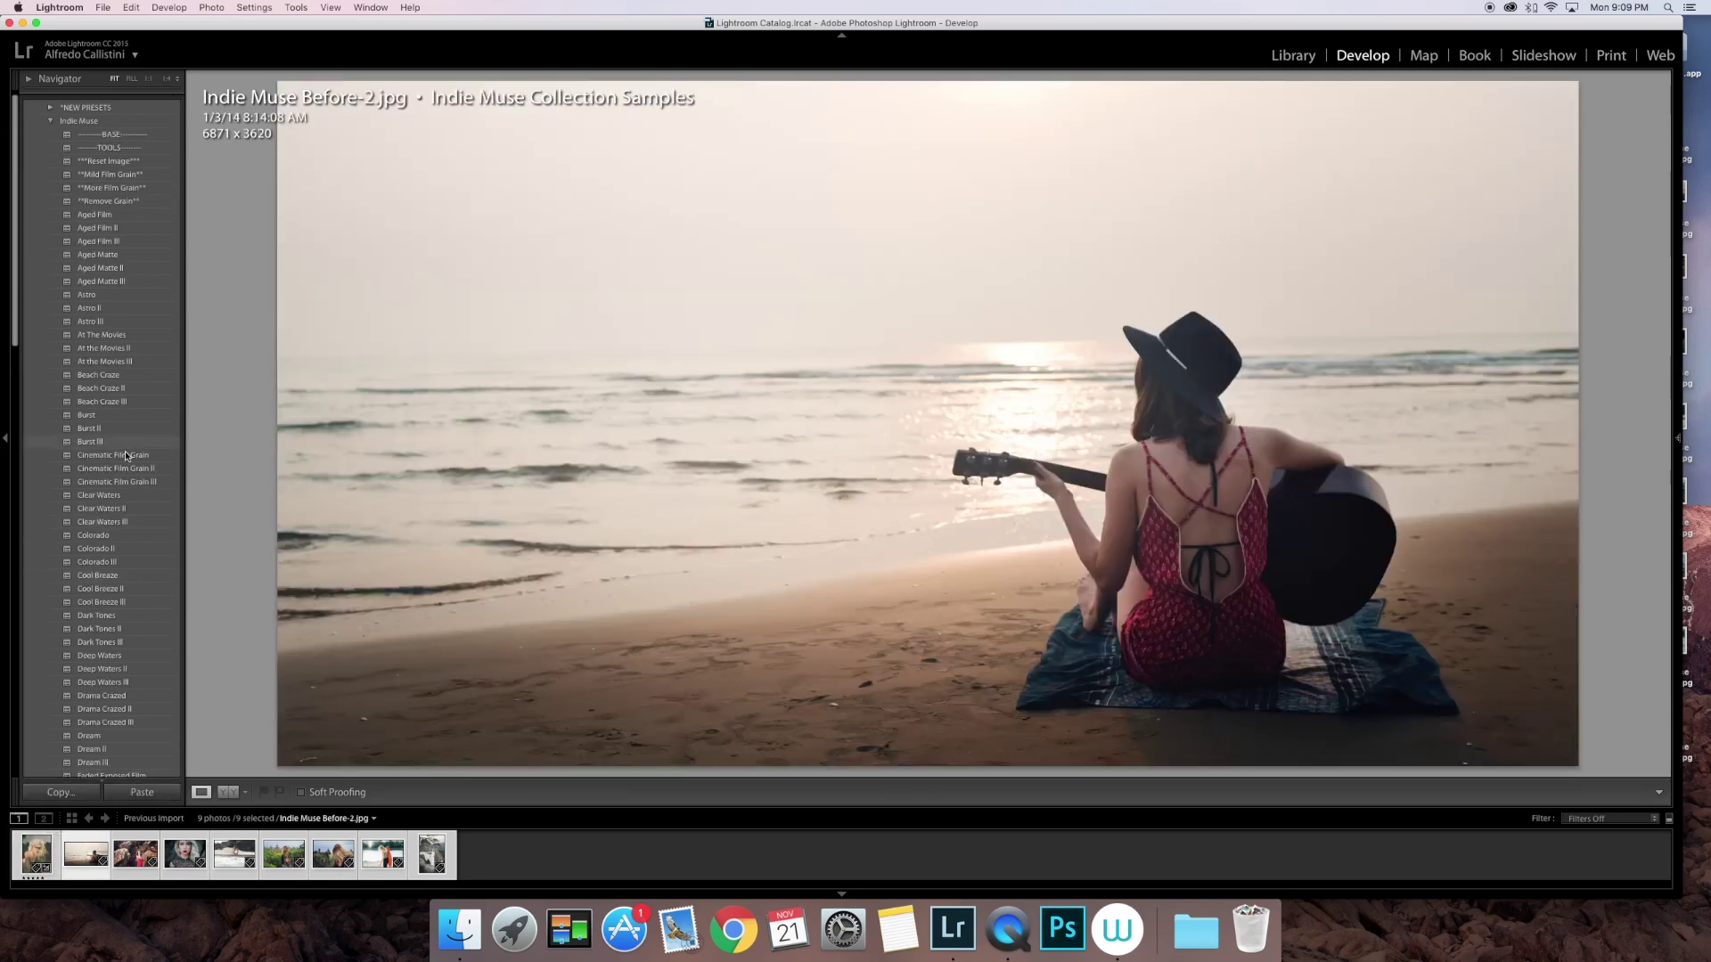
click(126, 456)
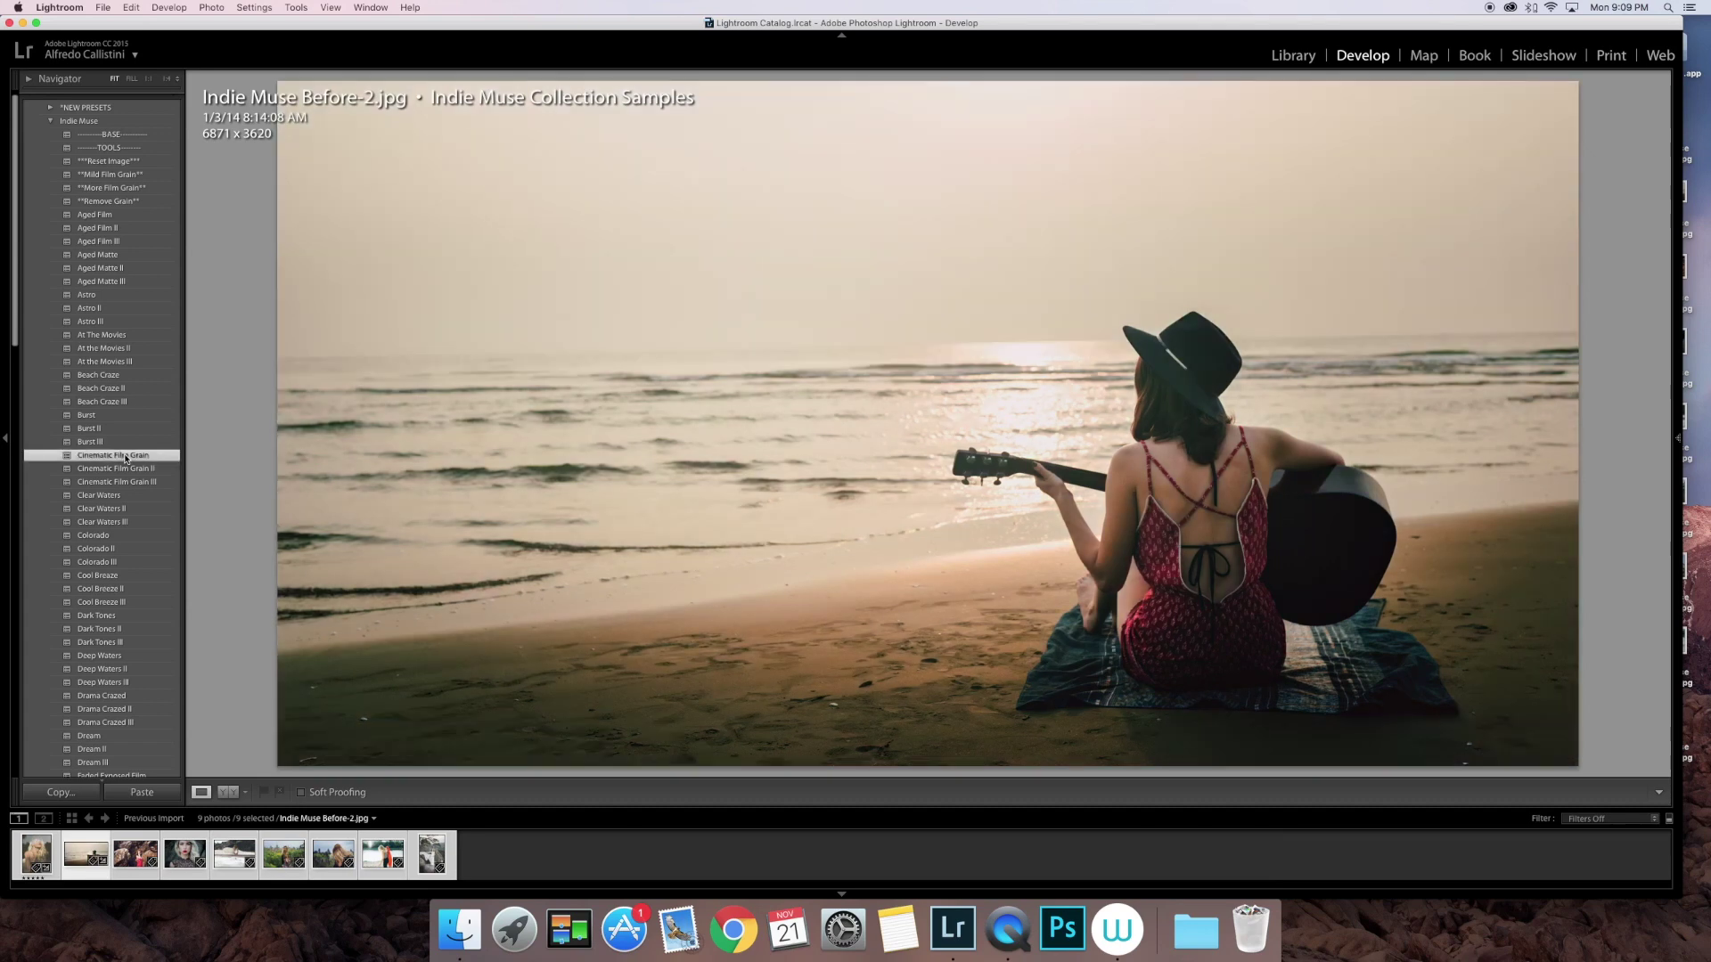
click(125, 496)
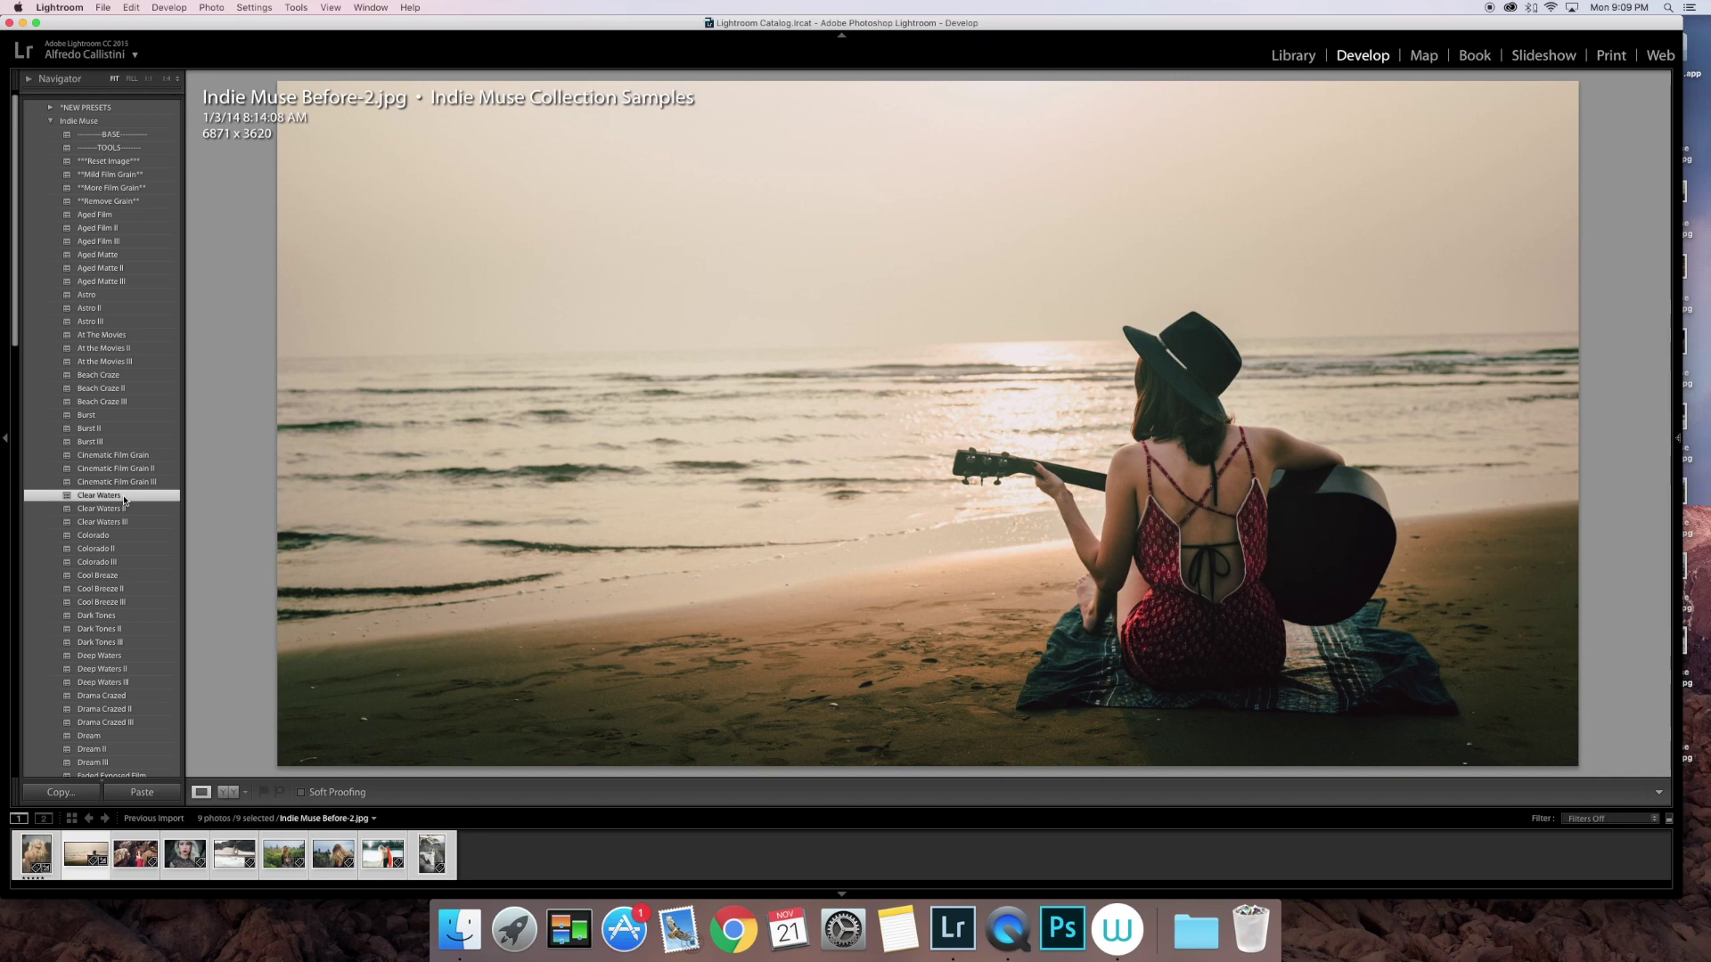
scroll(125, 500, down, 1)
scroll(125, 500, down, 1)
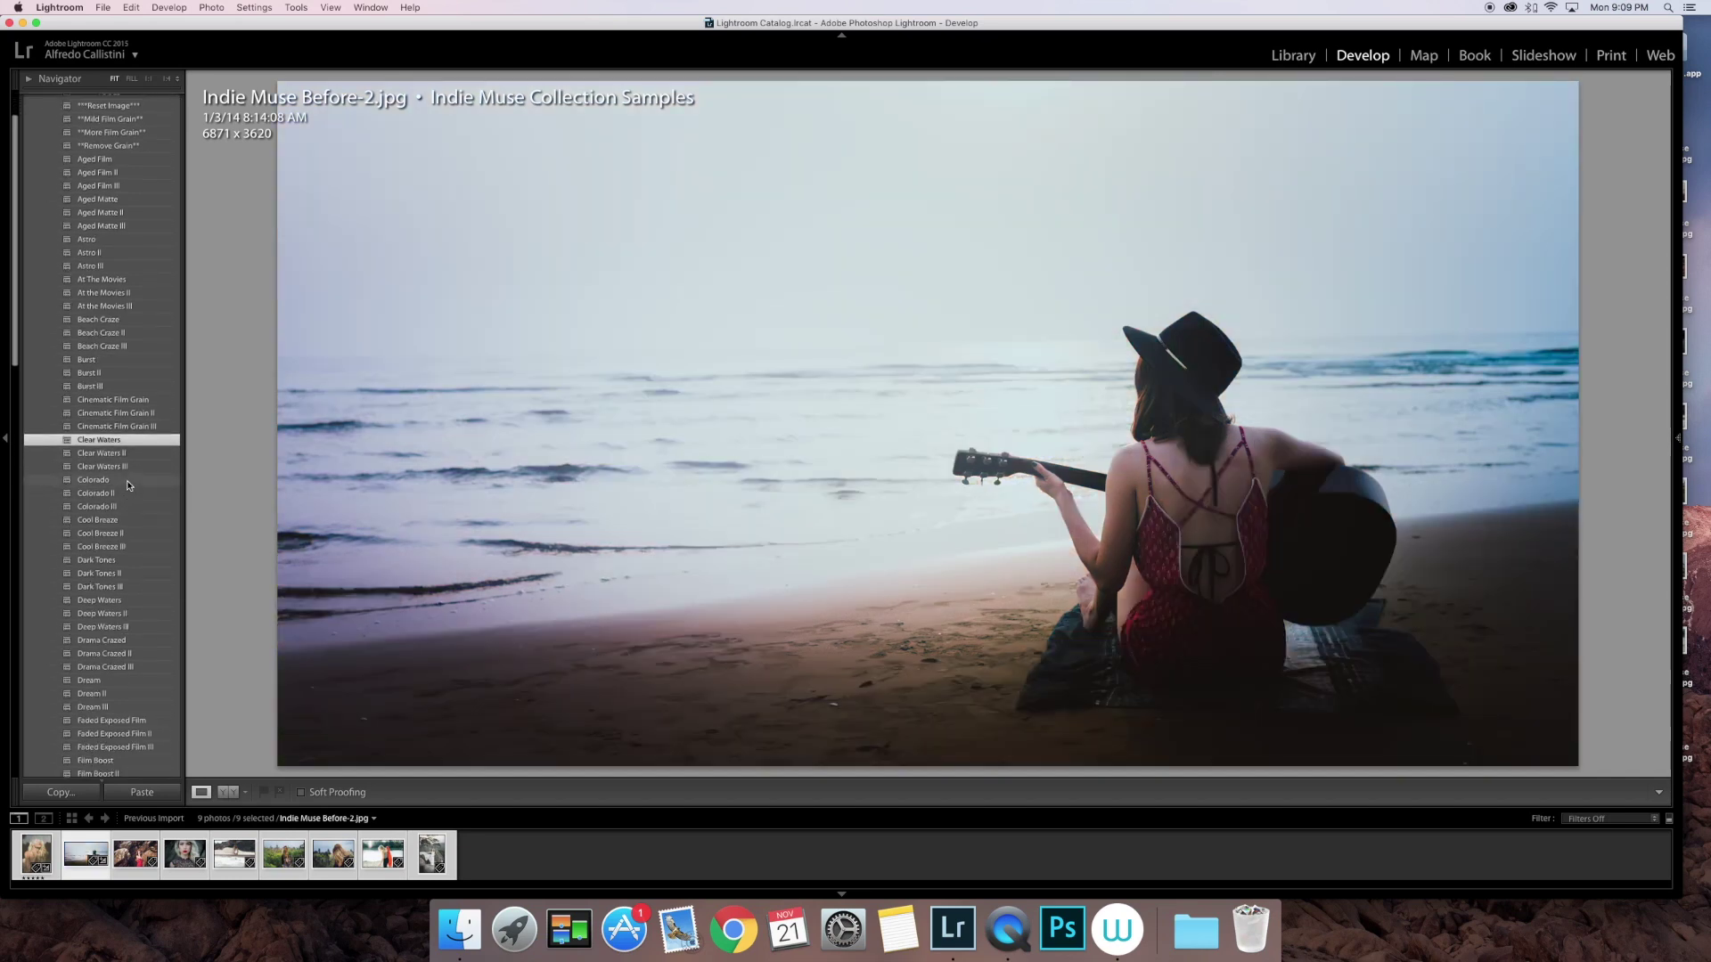
click(129, 481)
scroll(129, 488, down, 3)
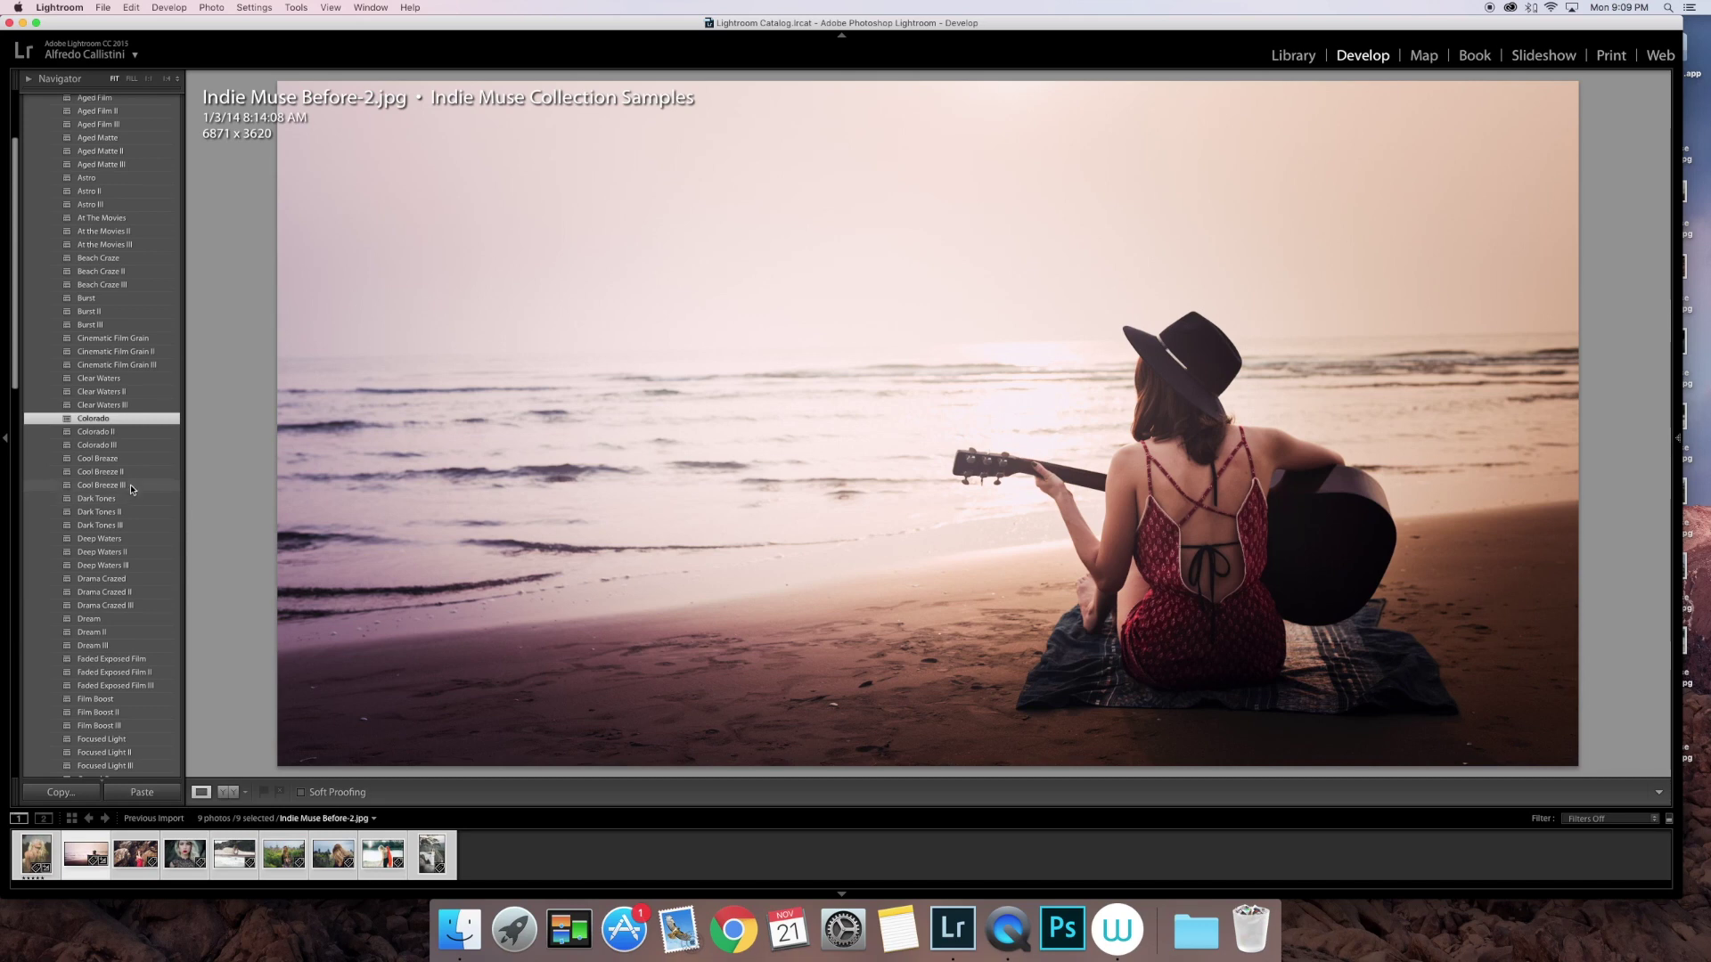
key(super+shift+r)
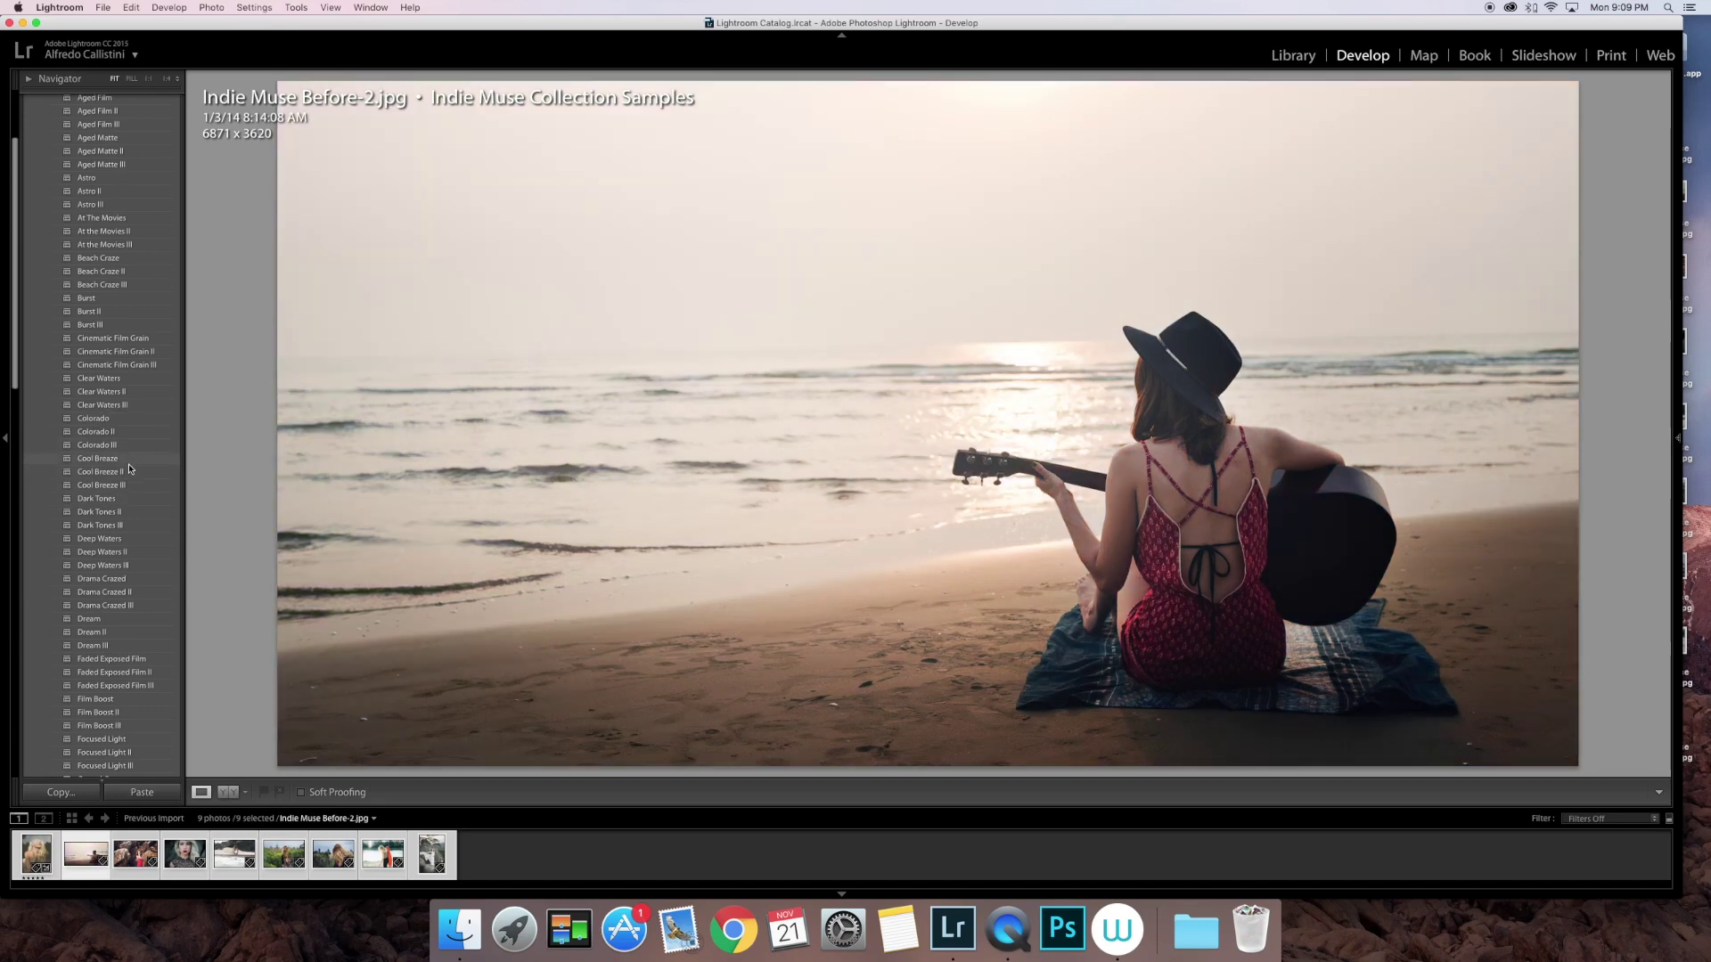
- Try the Dark Tones preset on Indie Muse Before-2.jpg, and restore the photo's original look
click(128, 500)
key(super+shift+c)
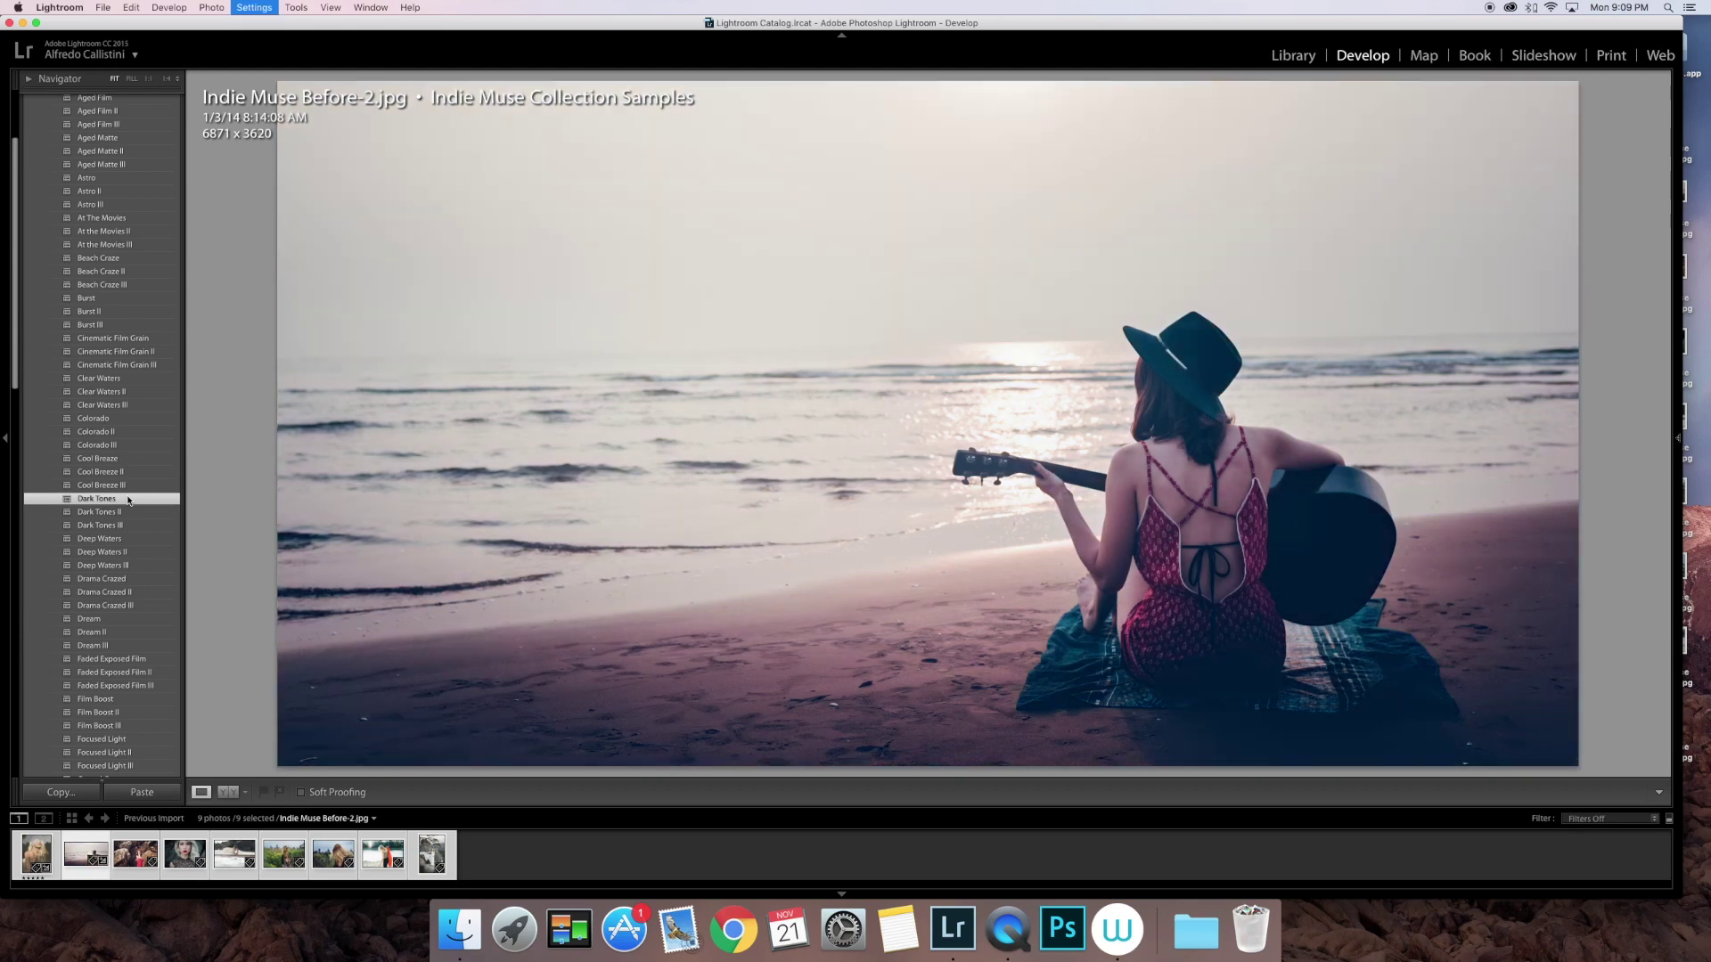
scroll(132, 512, down, 2)
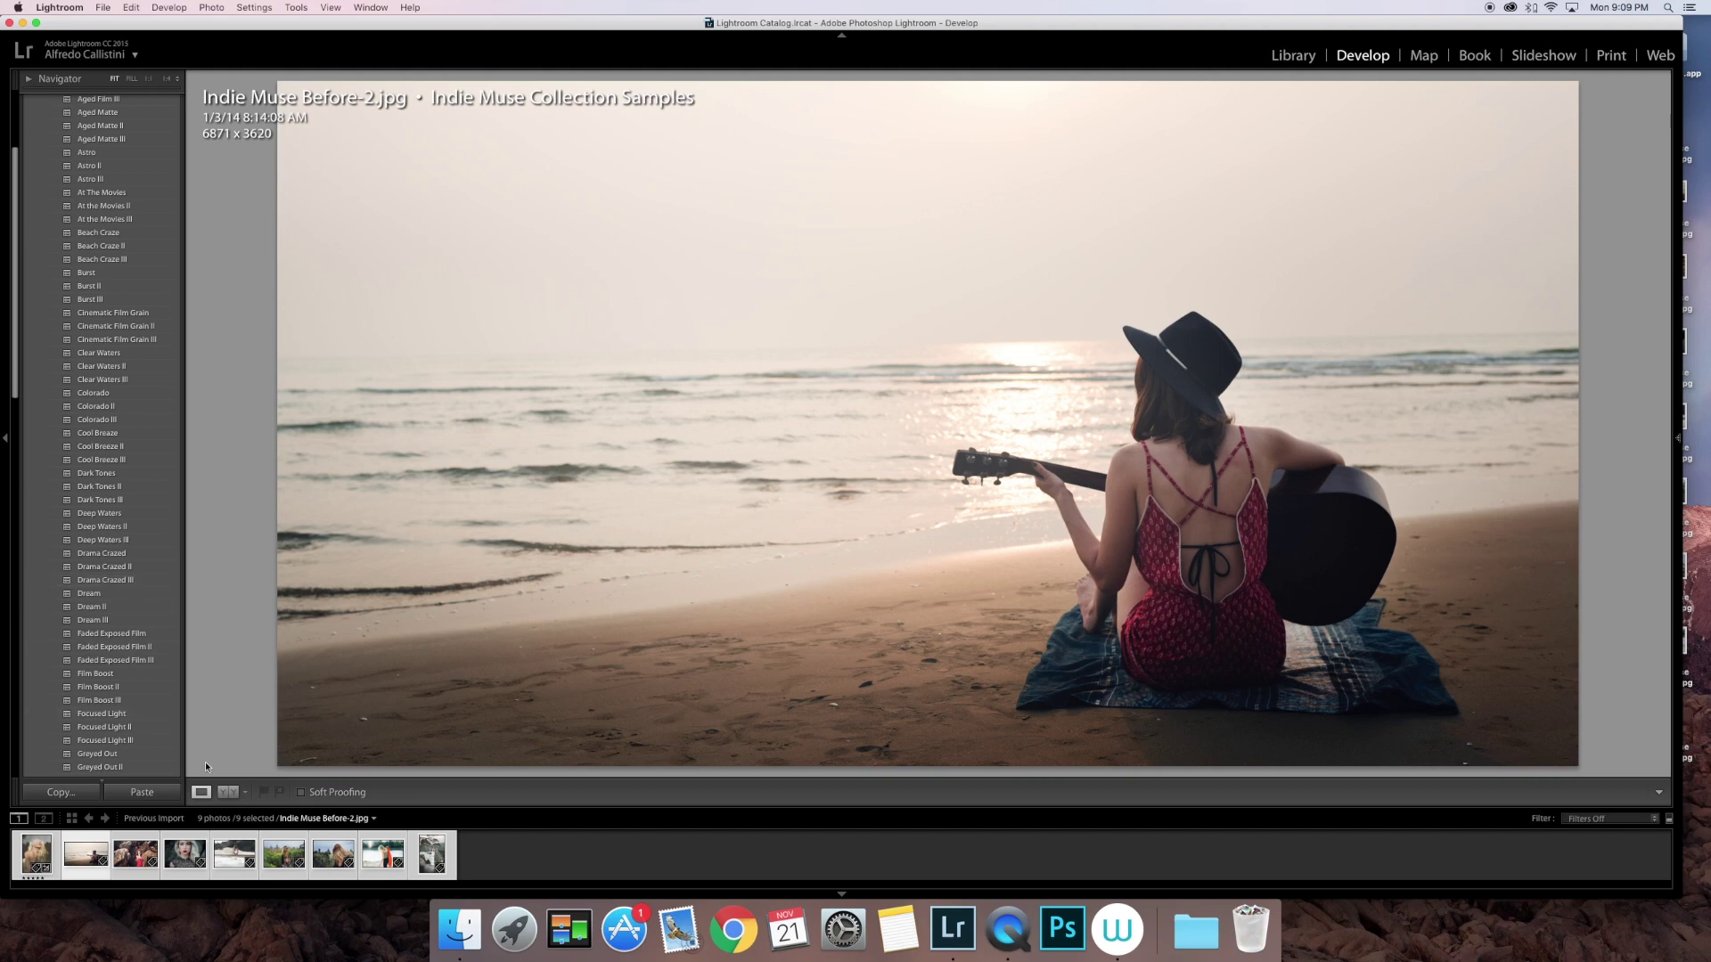
- Try the Deep Waters, Drama Crazed, Dream and Faded Exposed Film presets on Indie Muse Before-5.jpg, undoing Dream before the last one
click(230, 853)
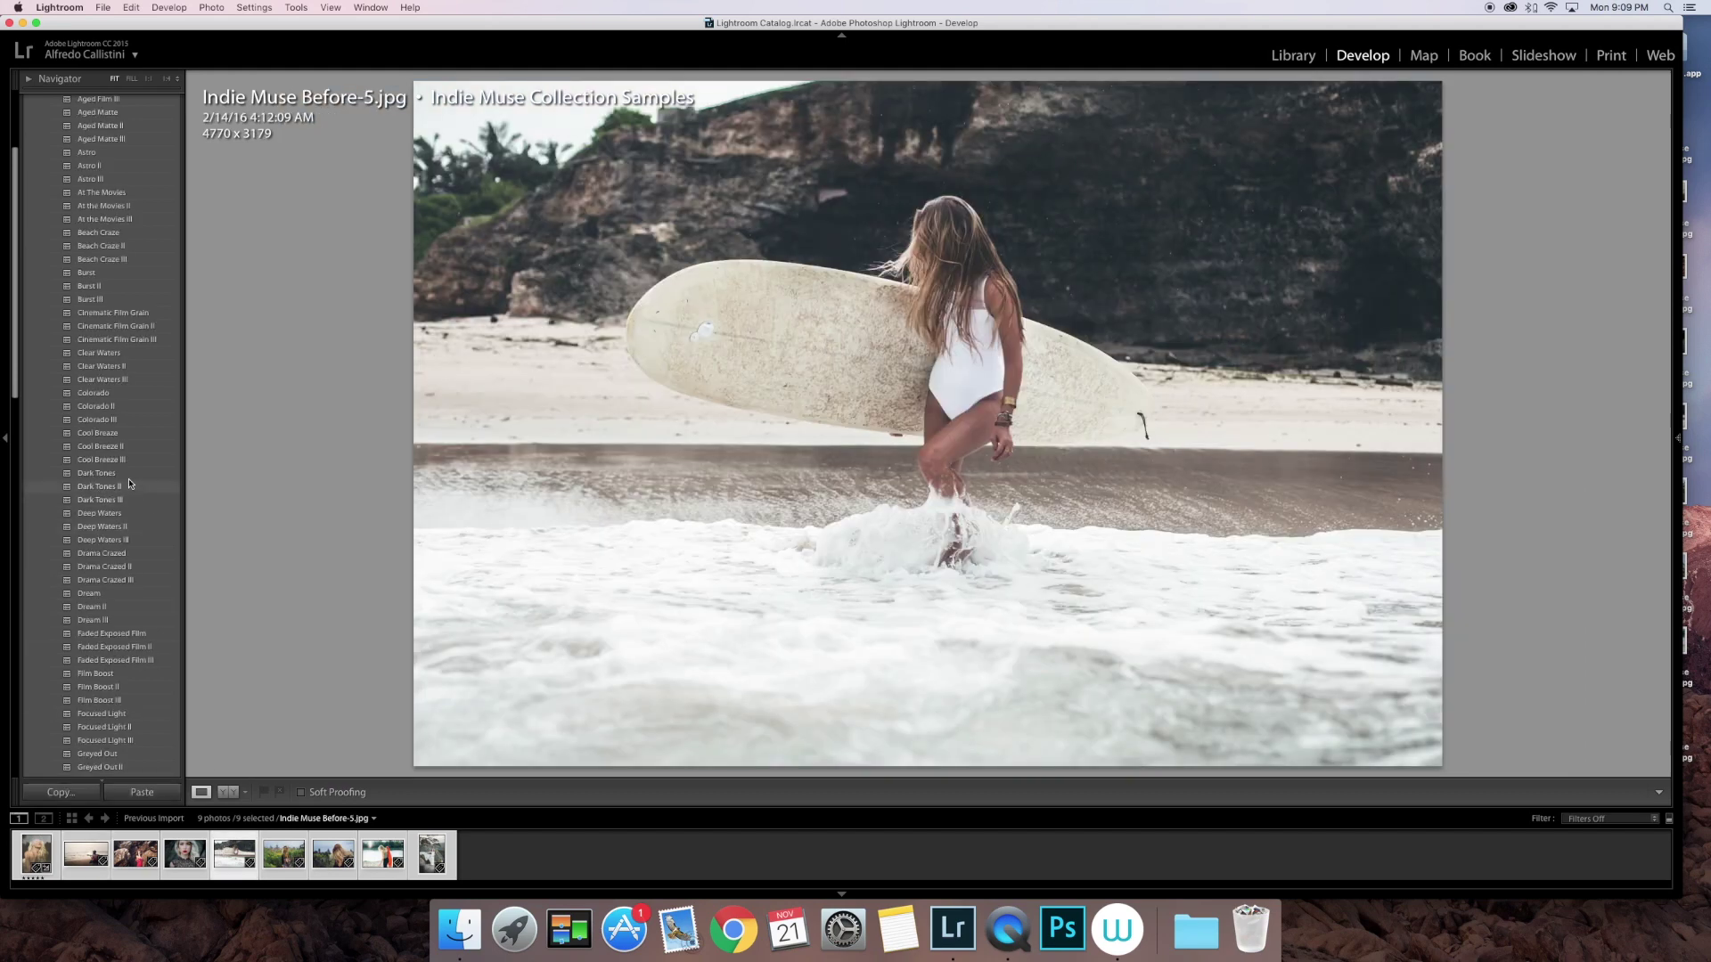
click(136, 515)
click(136, 553)
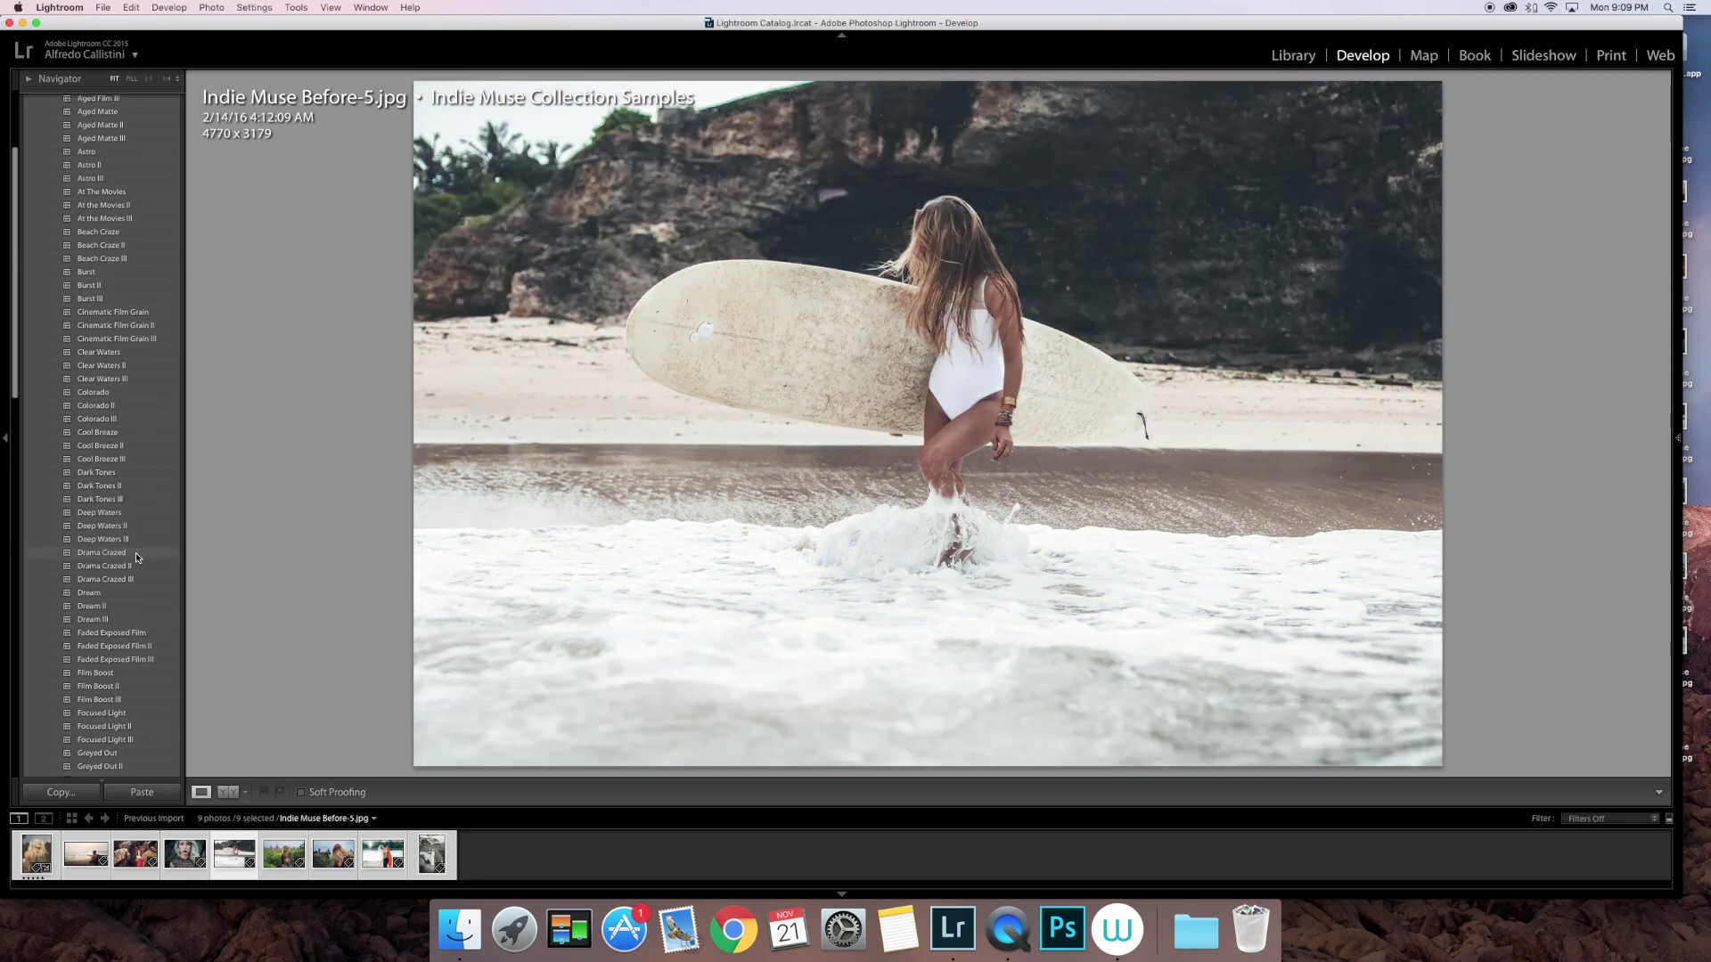
click(134, 594)
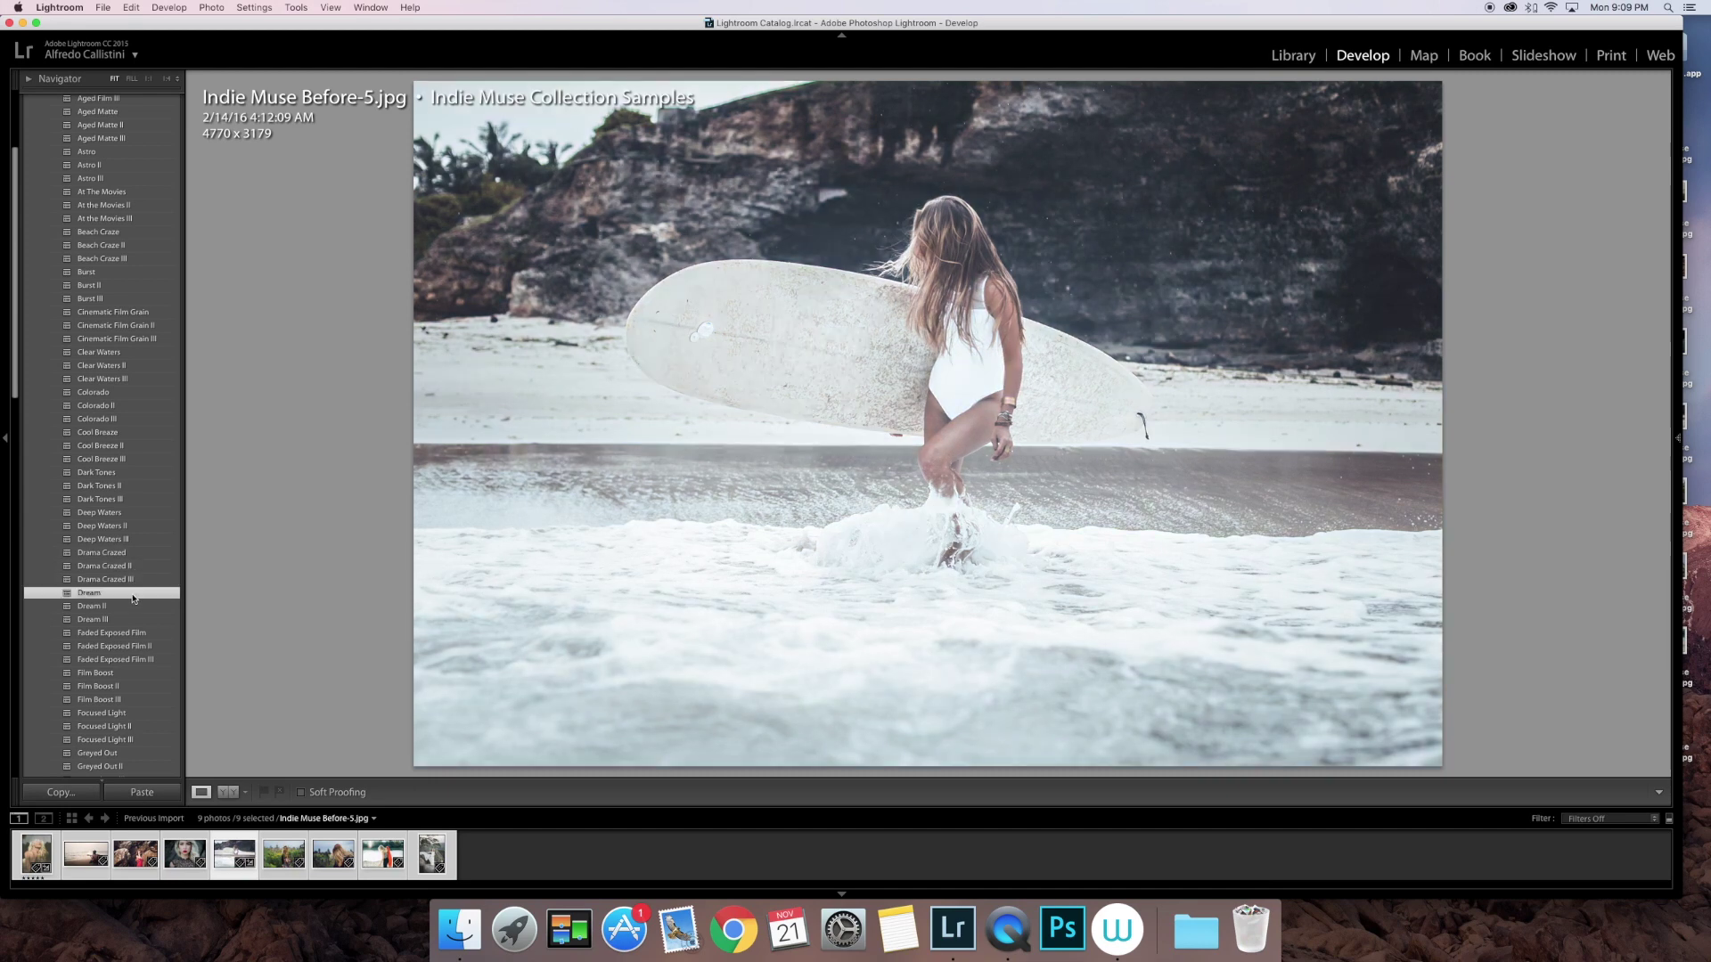
key(super+z)
scroll(136, 606, down, 1)
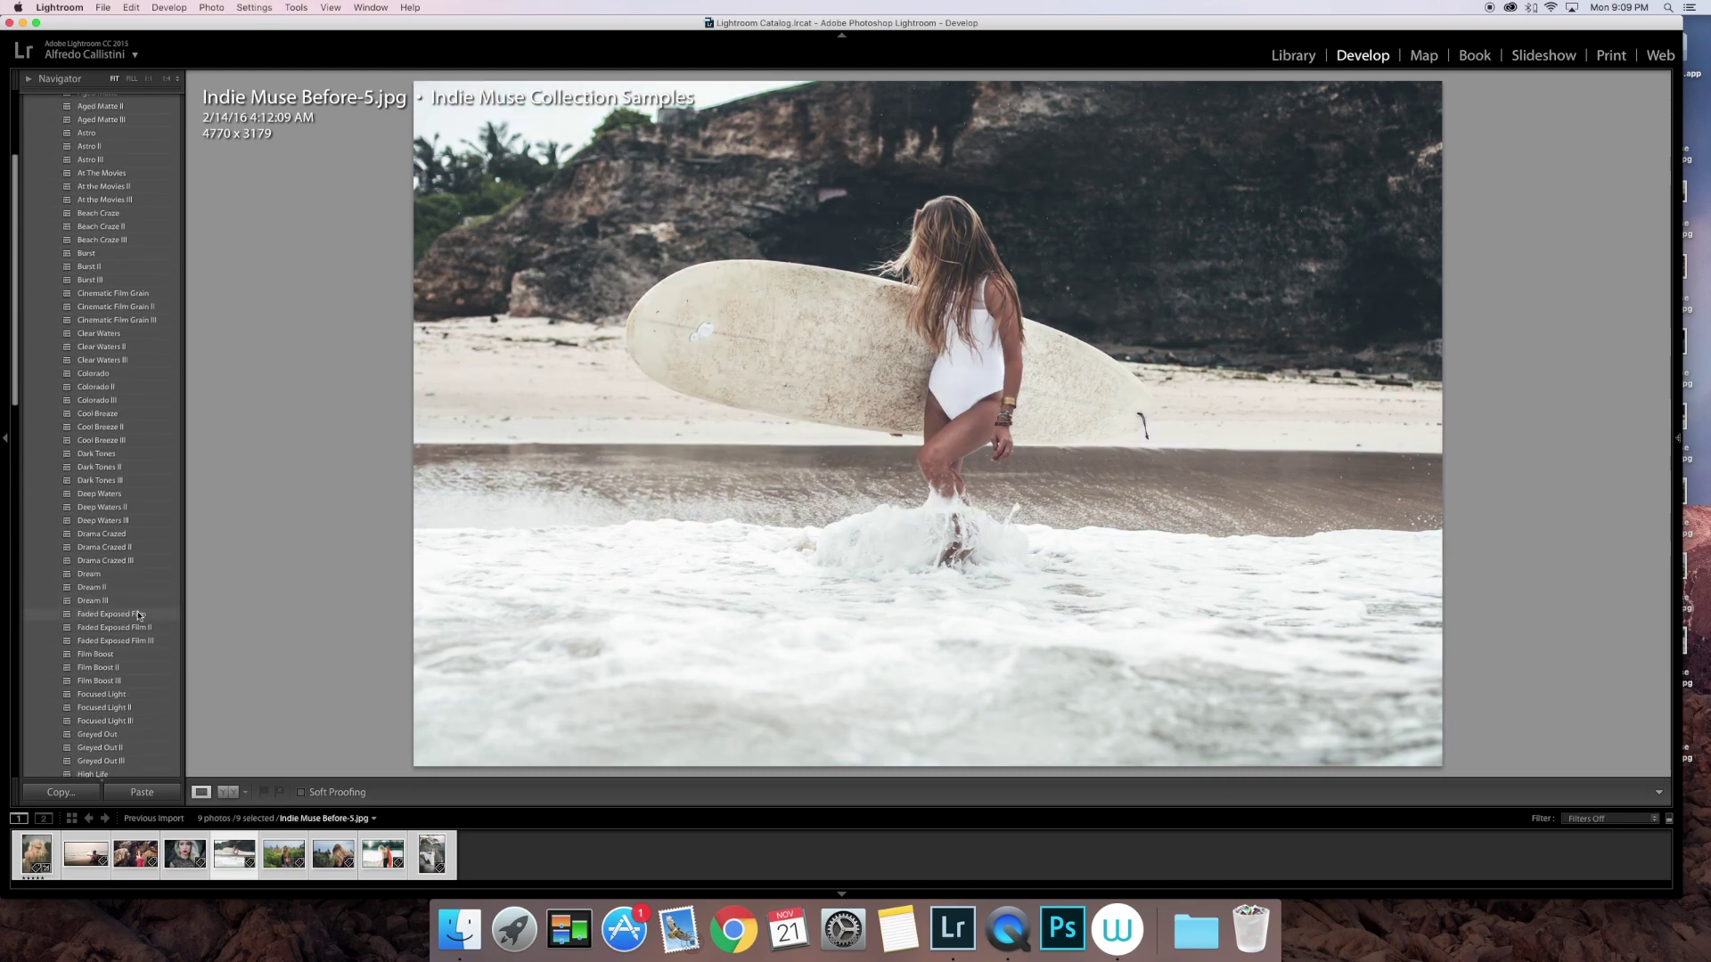
click(138, 614)
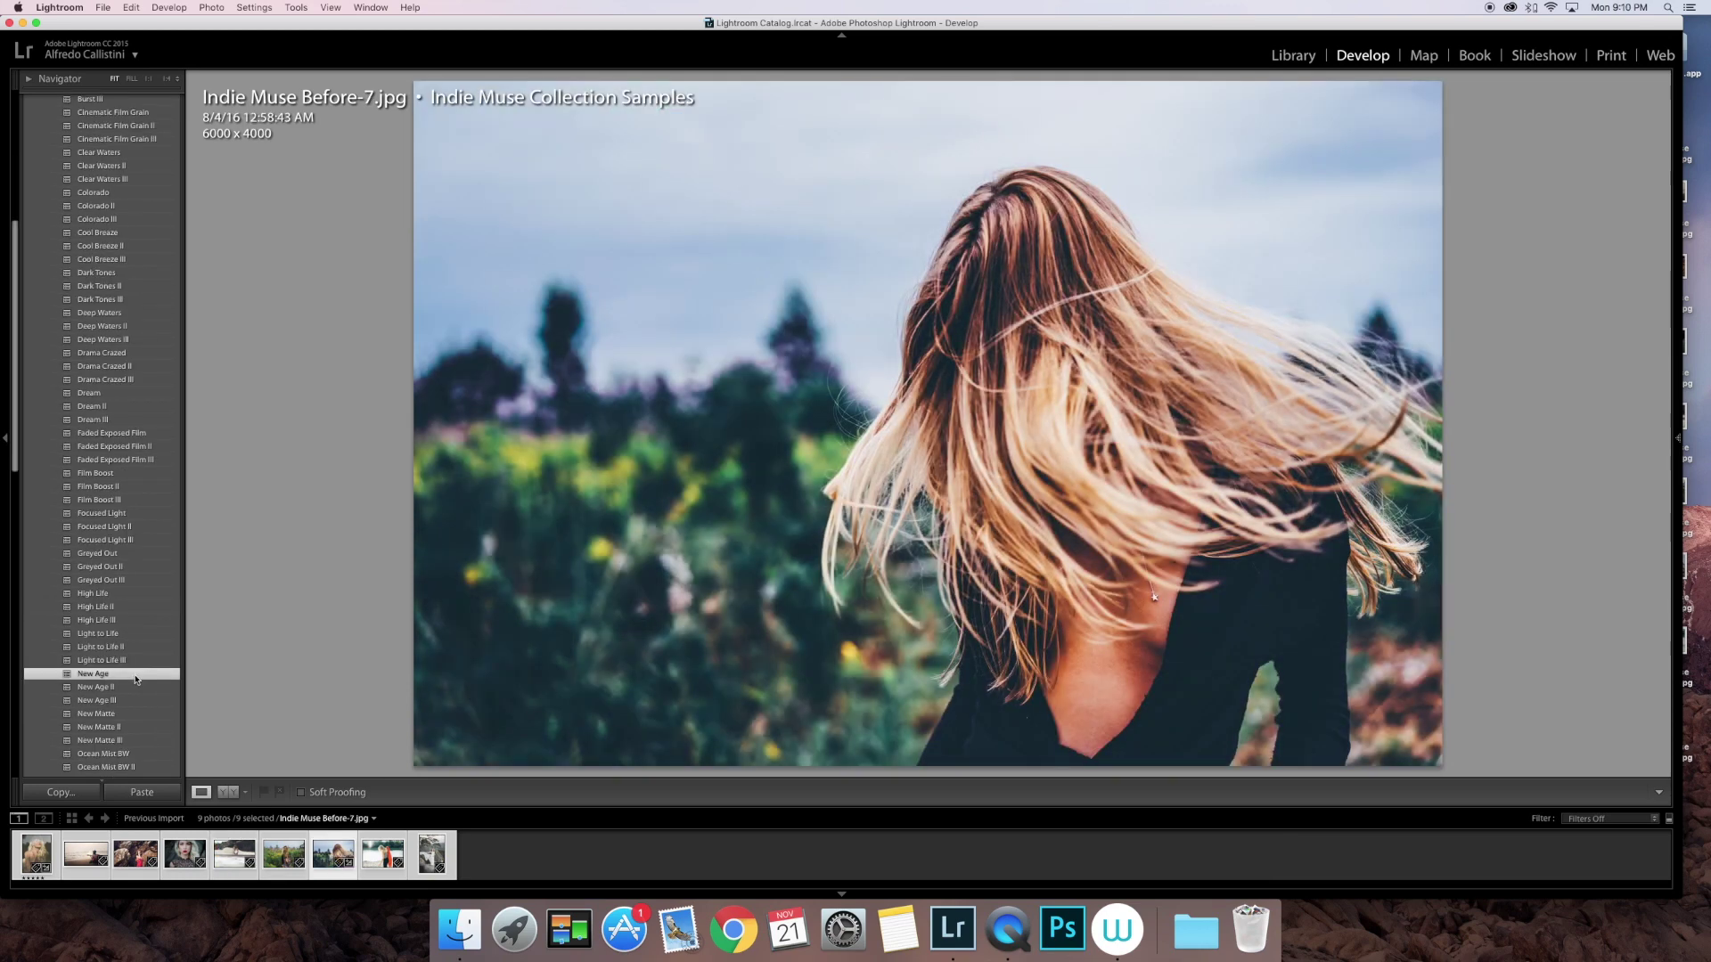
- Undo the New Age preset on Indie Muse Before-7.jpg
key(super+z)
scroll(133, 690, down, 1)
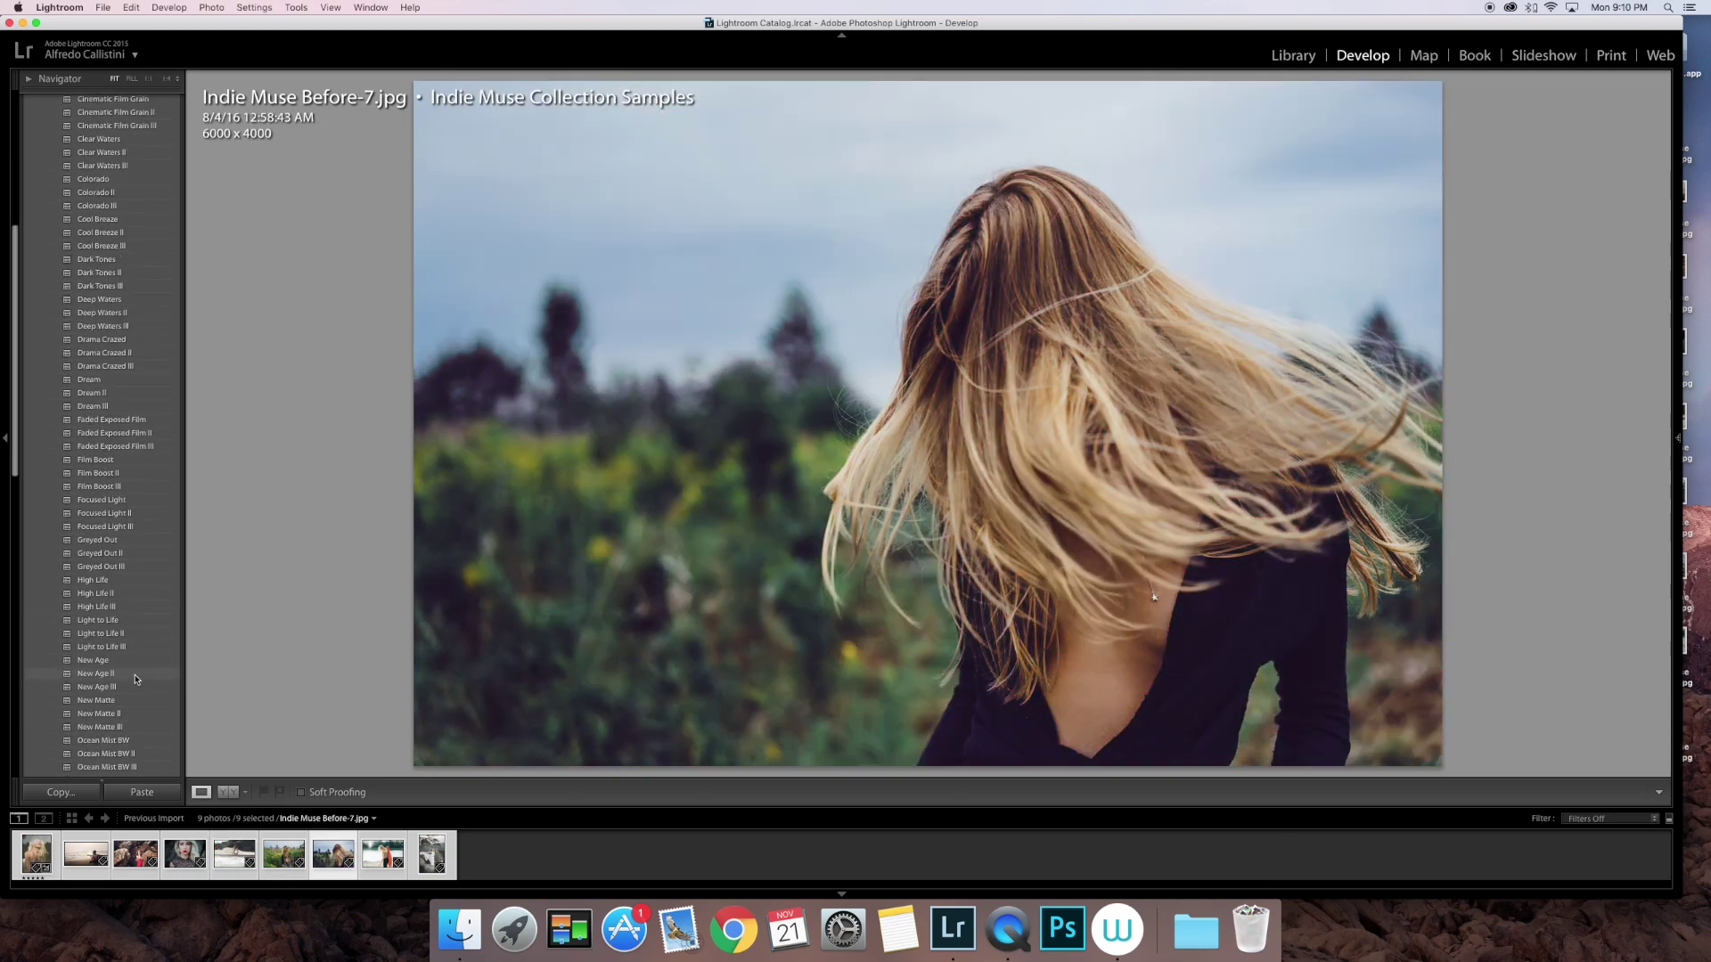
- Try the New Matte and Ocean Mist BW presets on Indie Muse Before-7.jpg, undoing each one
click(131, 702)
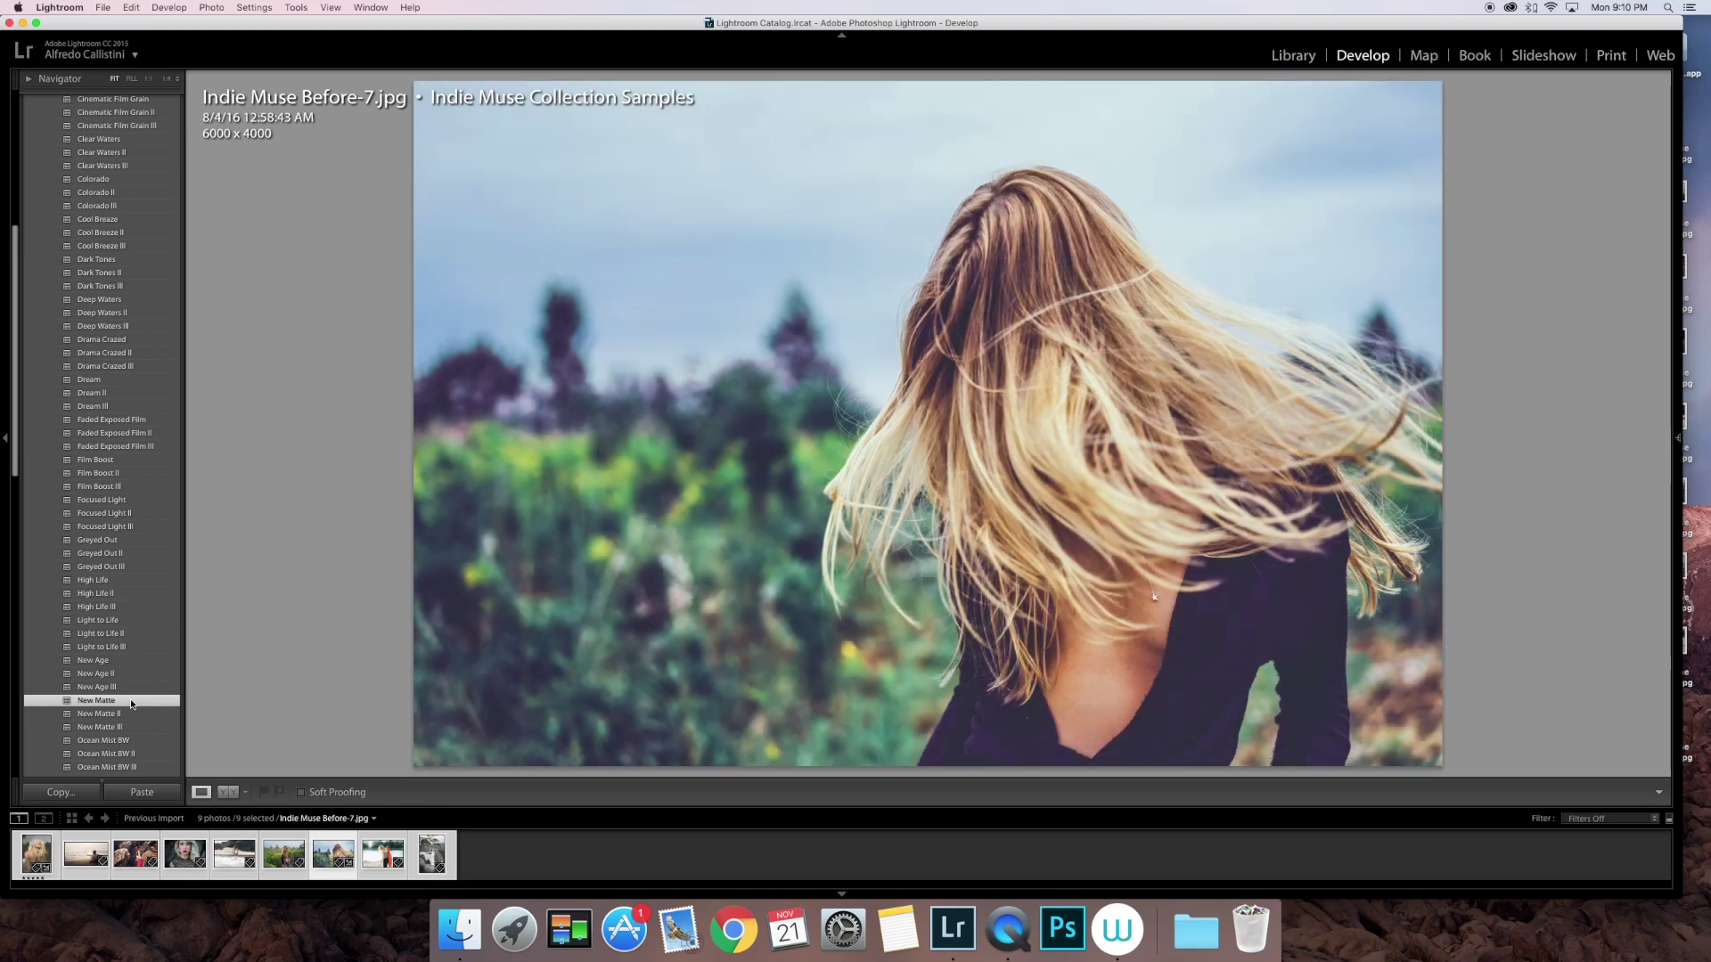
key(super+z)
scroll(131, 704, down, 2)
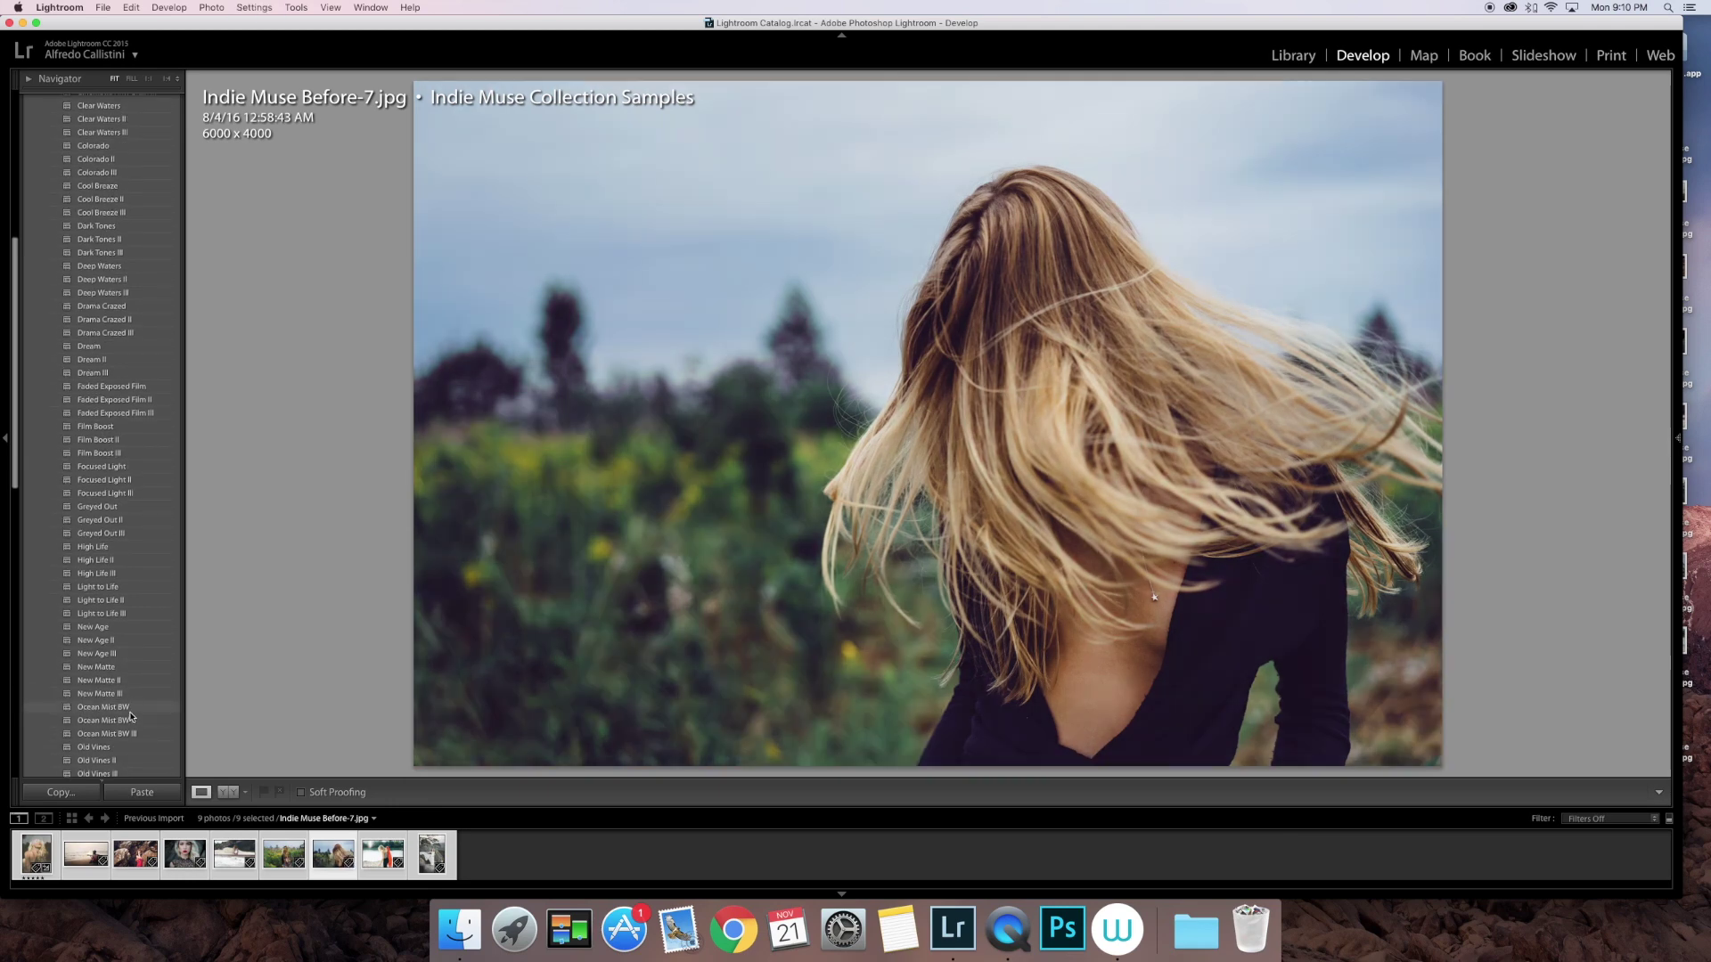
click(130, 710)
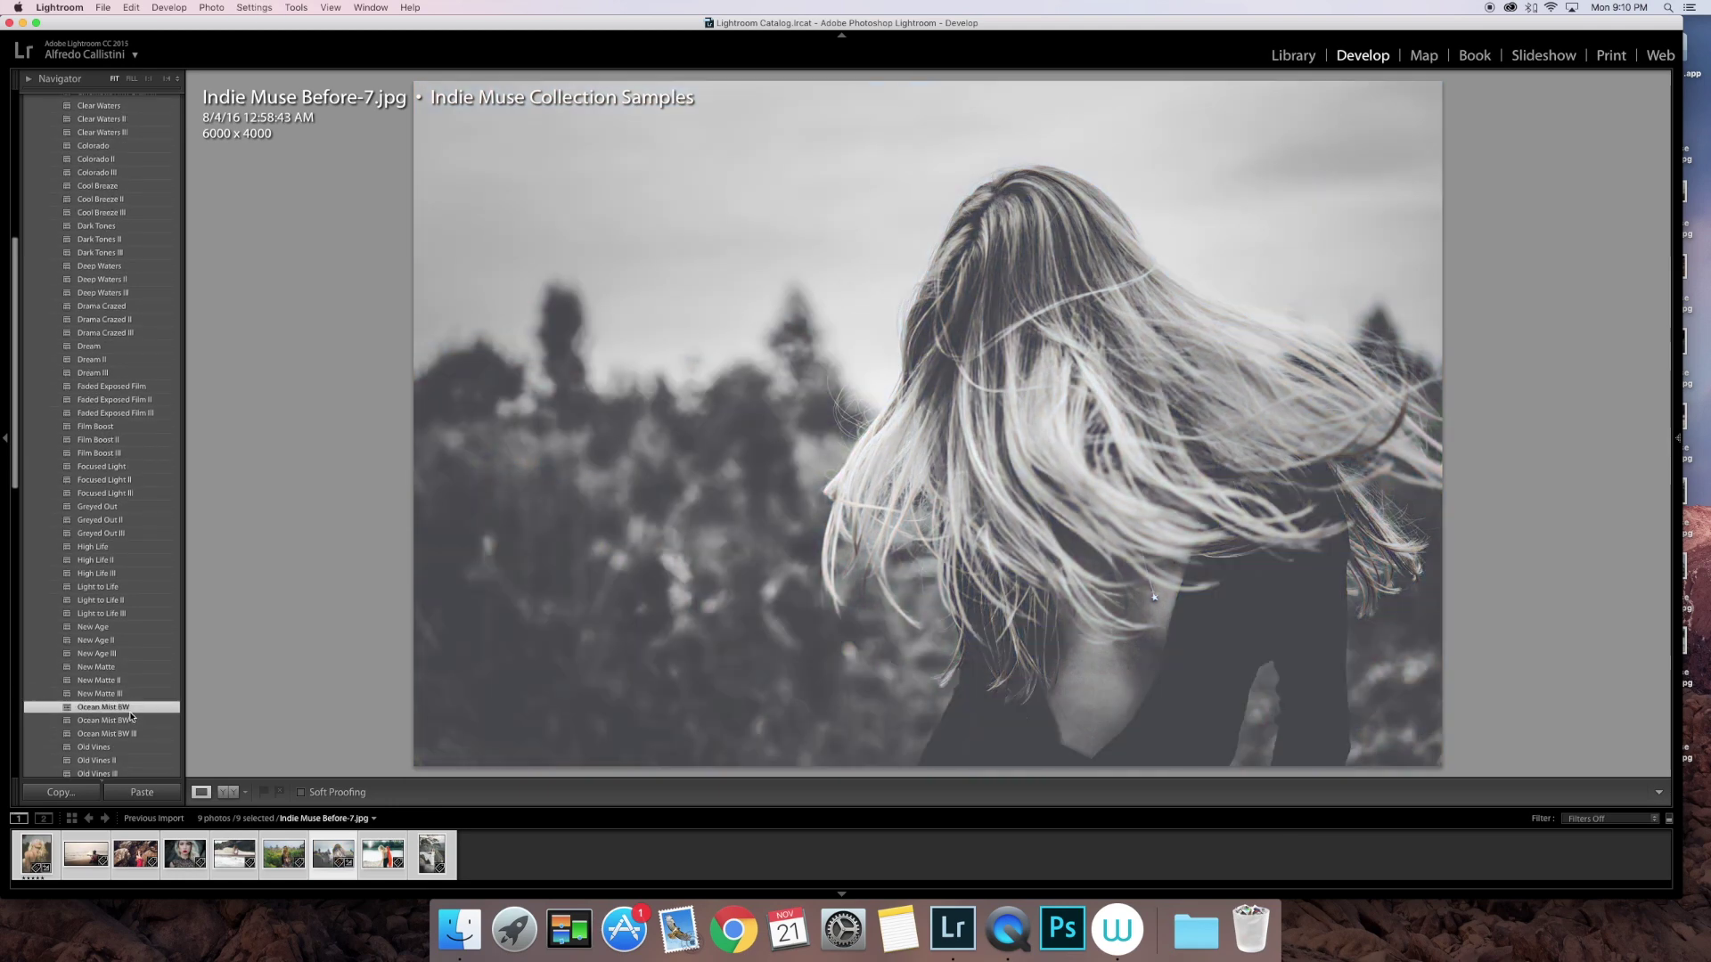
key(super+z)
- Try the Old Vines and Rainy Day presets on Indie Muse Before-7.jpg, undoing each one
scroll(130, 716, down, 2)
click(130, 718)
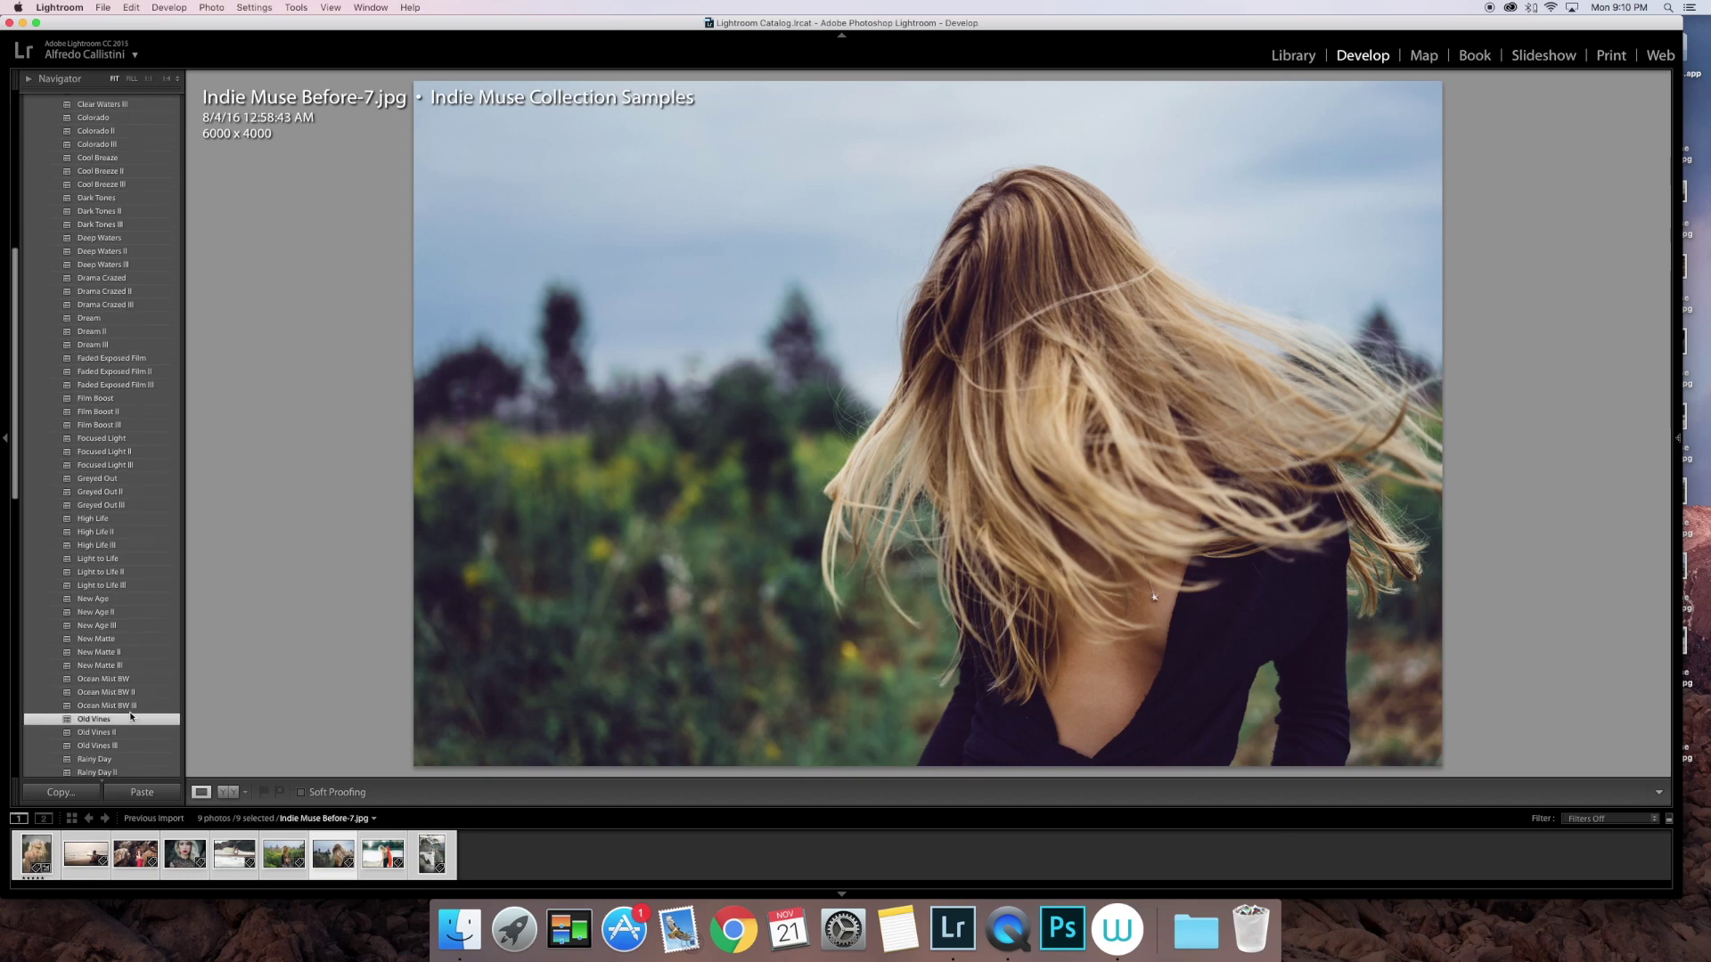
key(super+z)
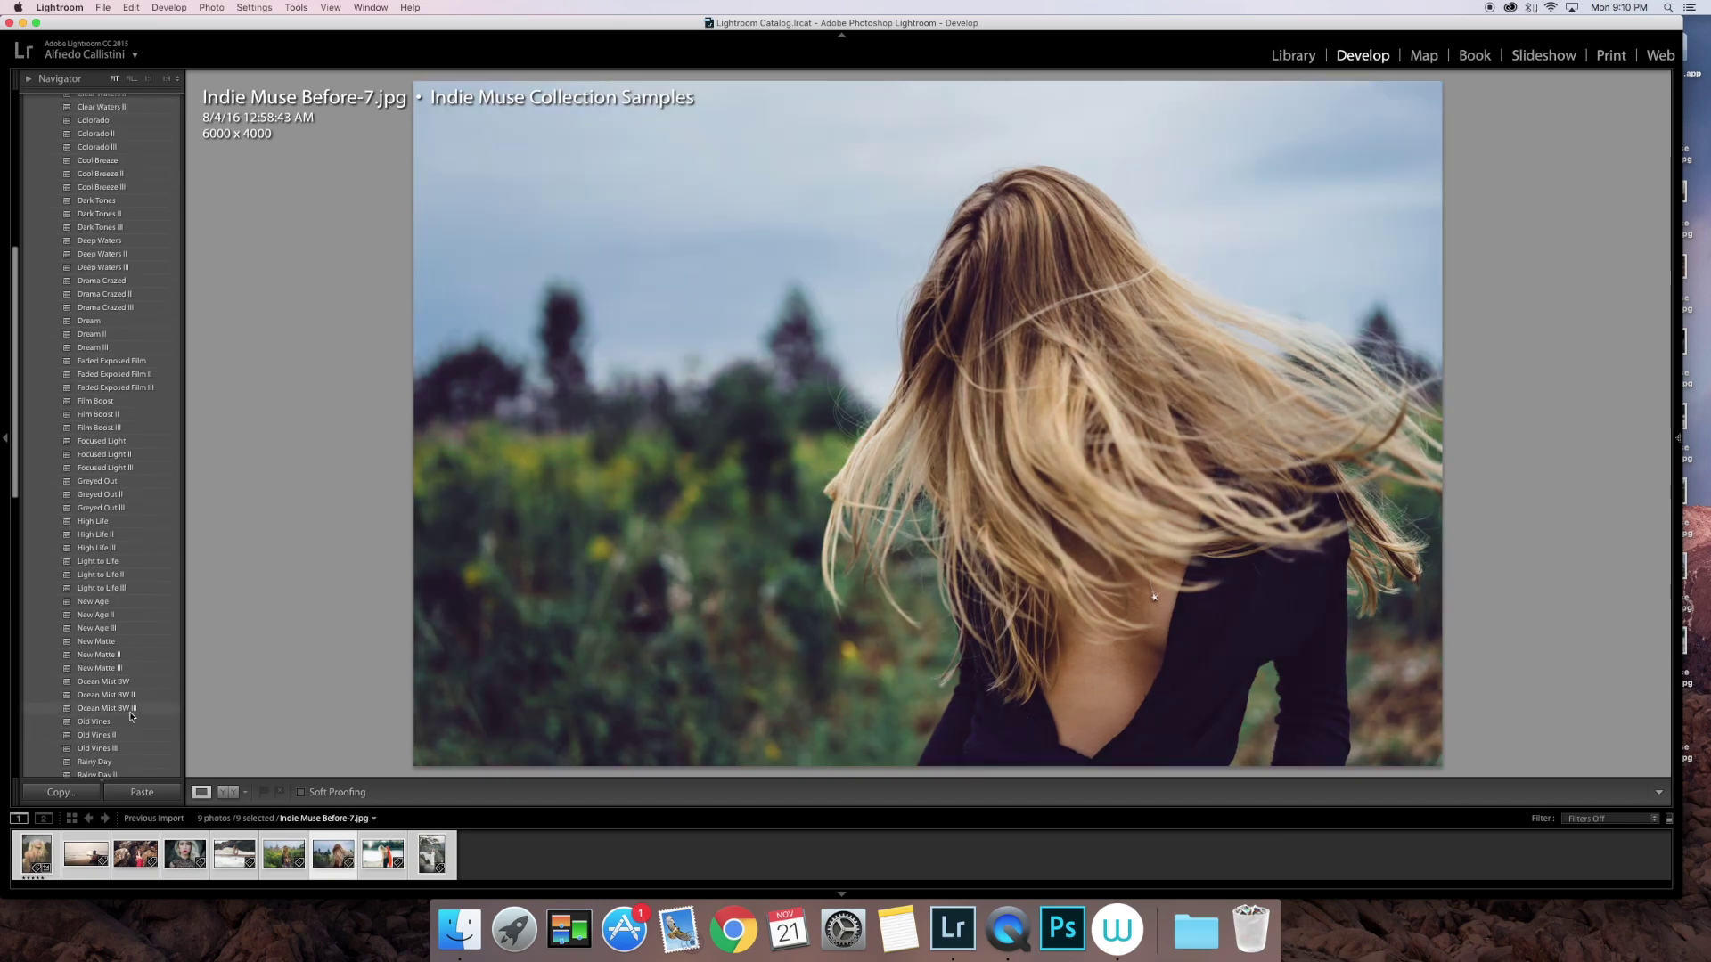
scroll(130, 716, down, 3)
click(130, 718)
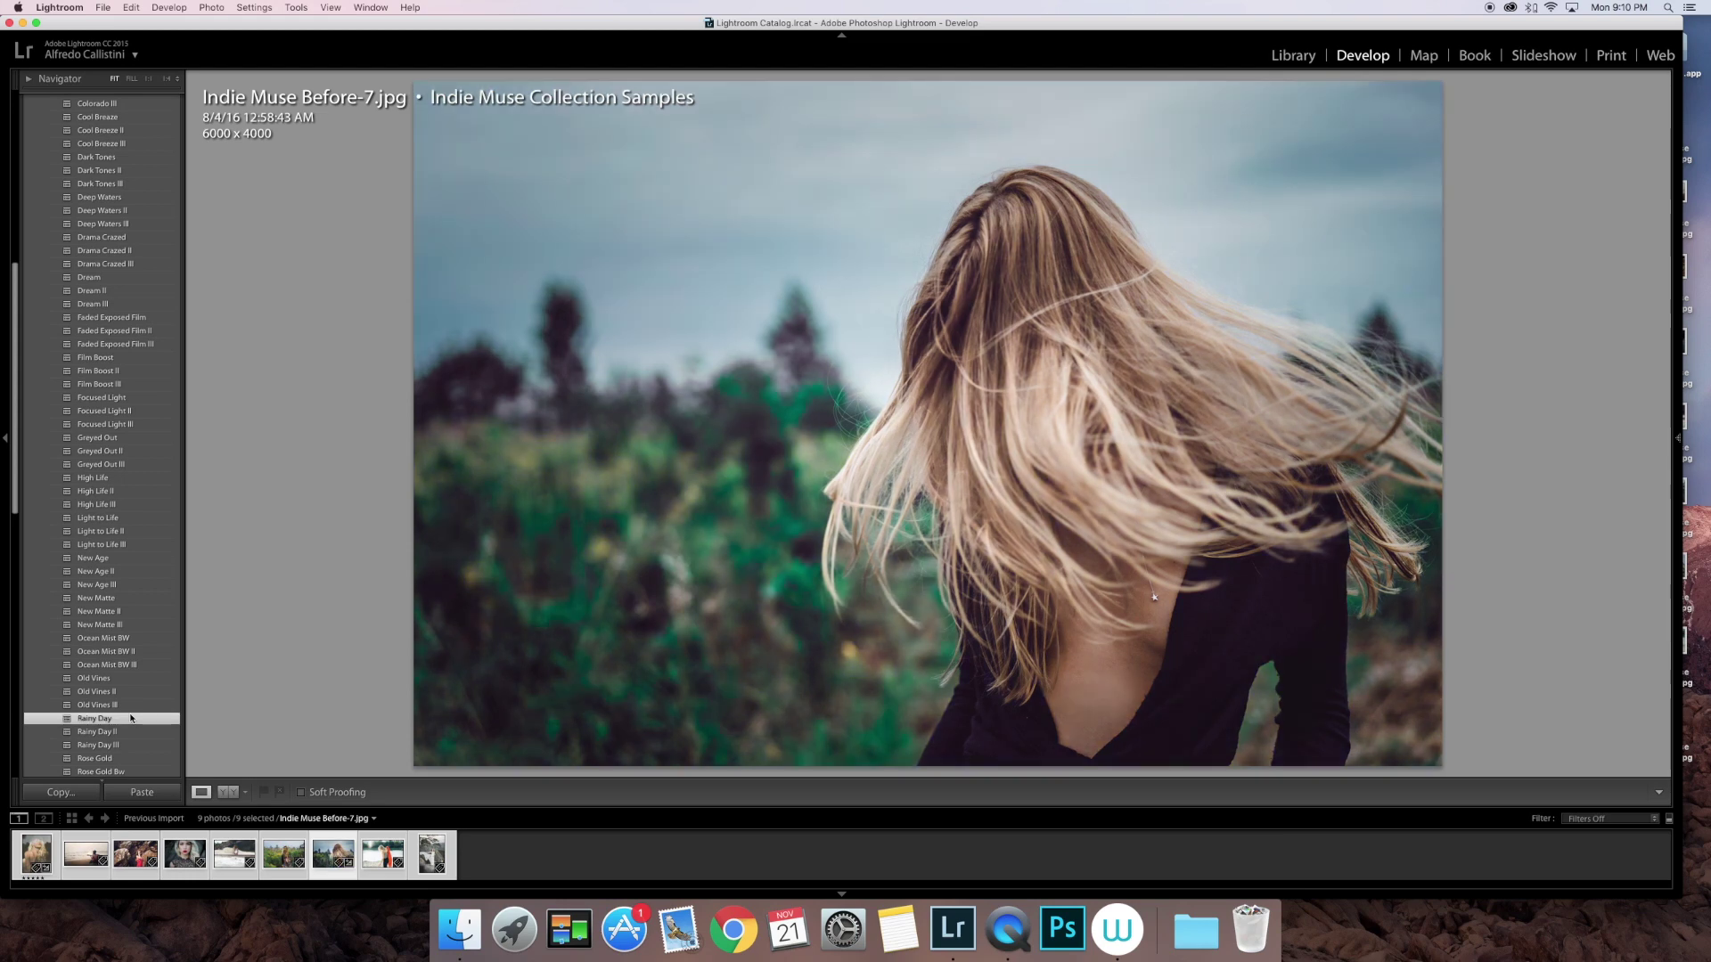
key(super+z)
- Try the Rose Gold preset and its BW version on Indie Muse Before-7.jpg, restoring the original look after each
scroll(130, 719, down, 3)
click(133, 718)
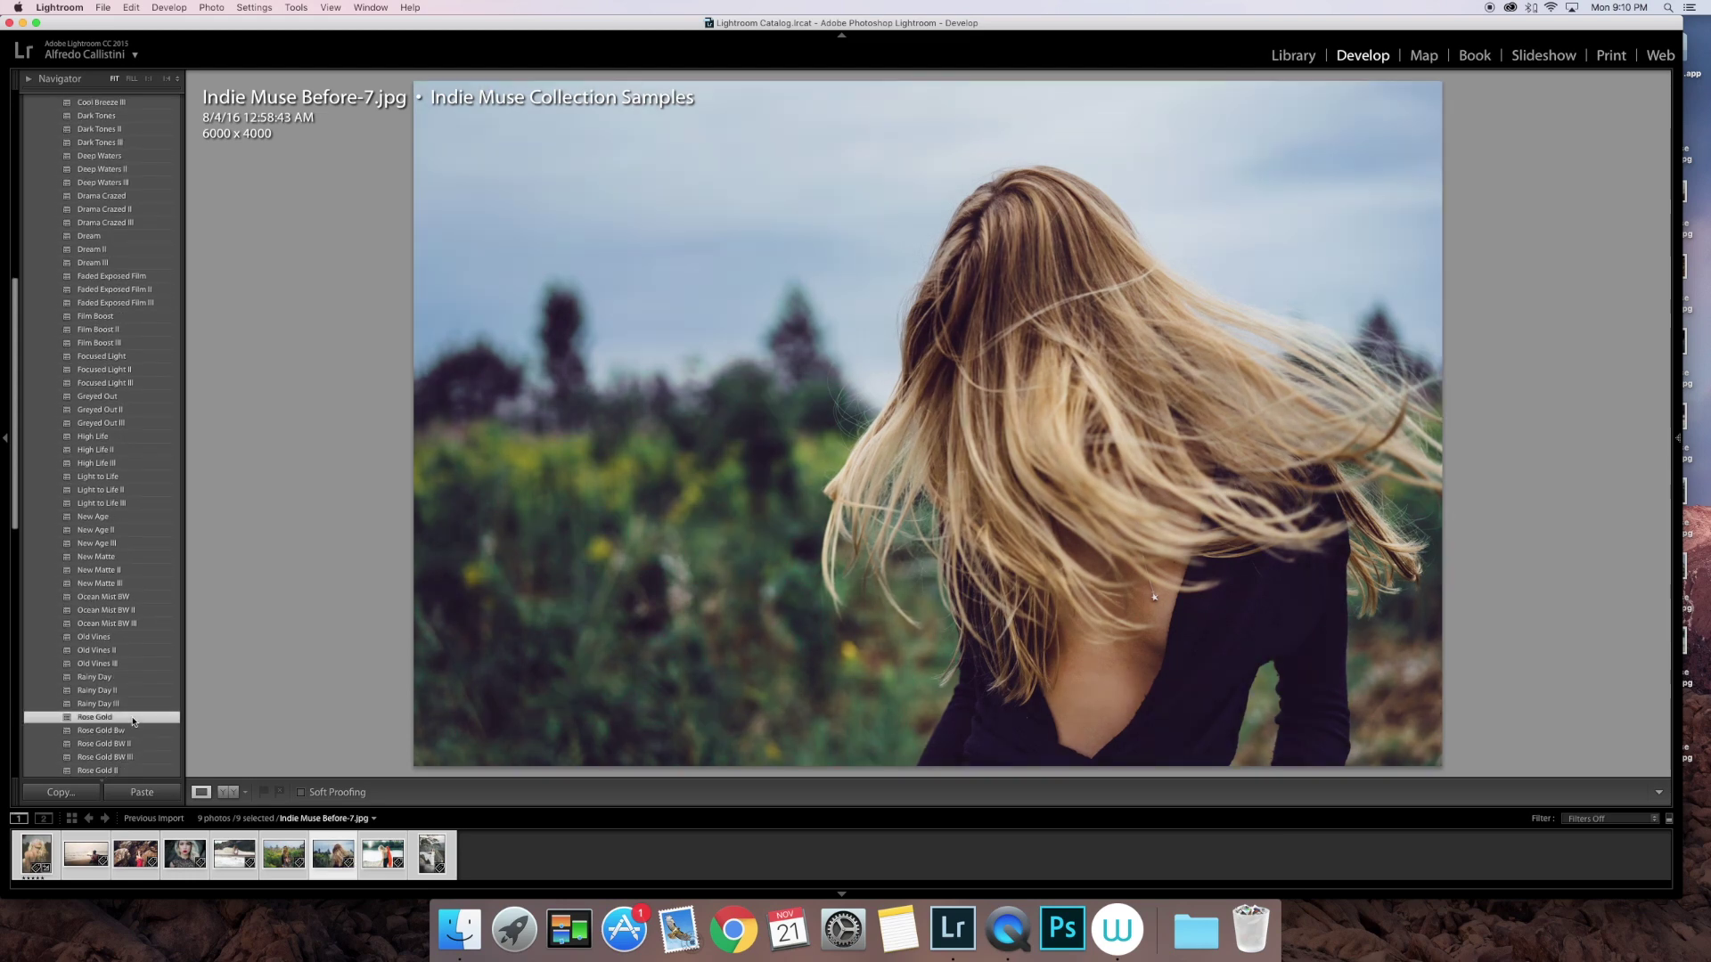
key(super+z)
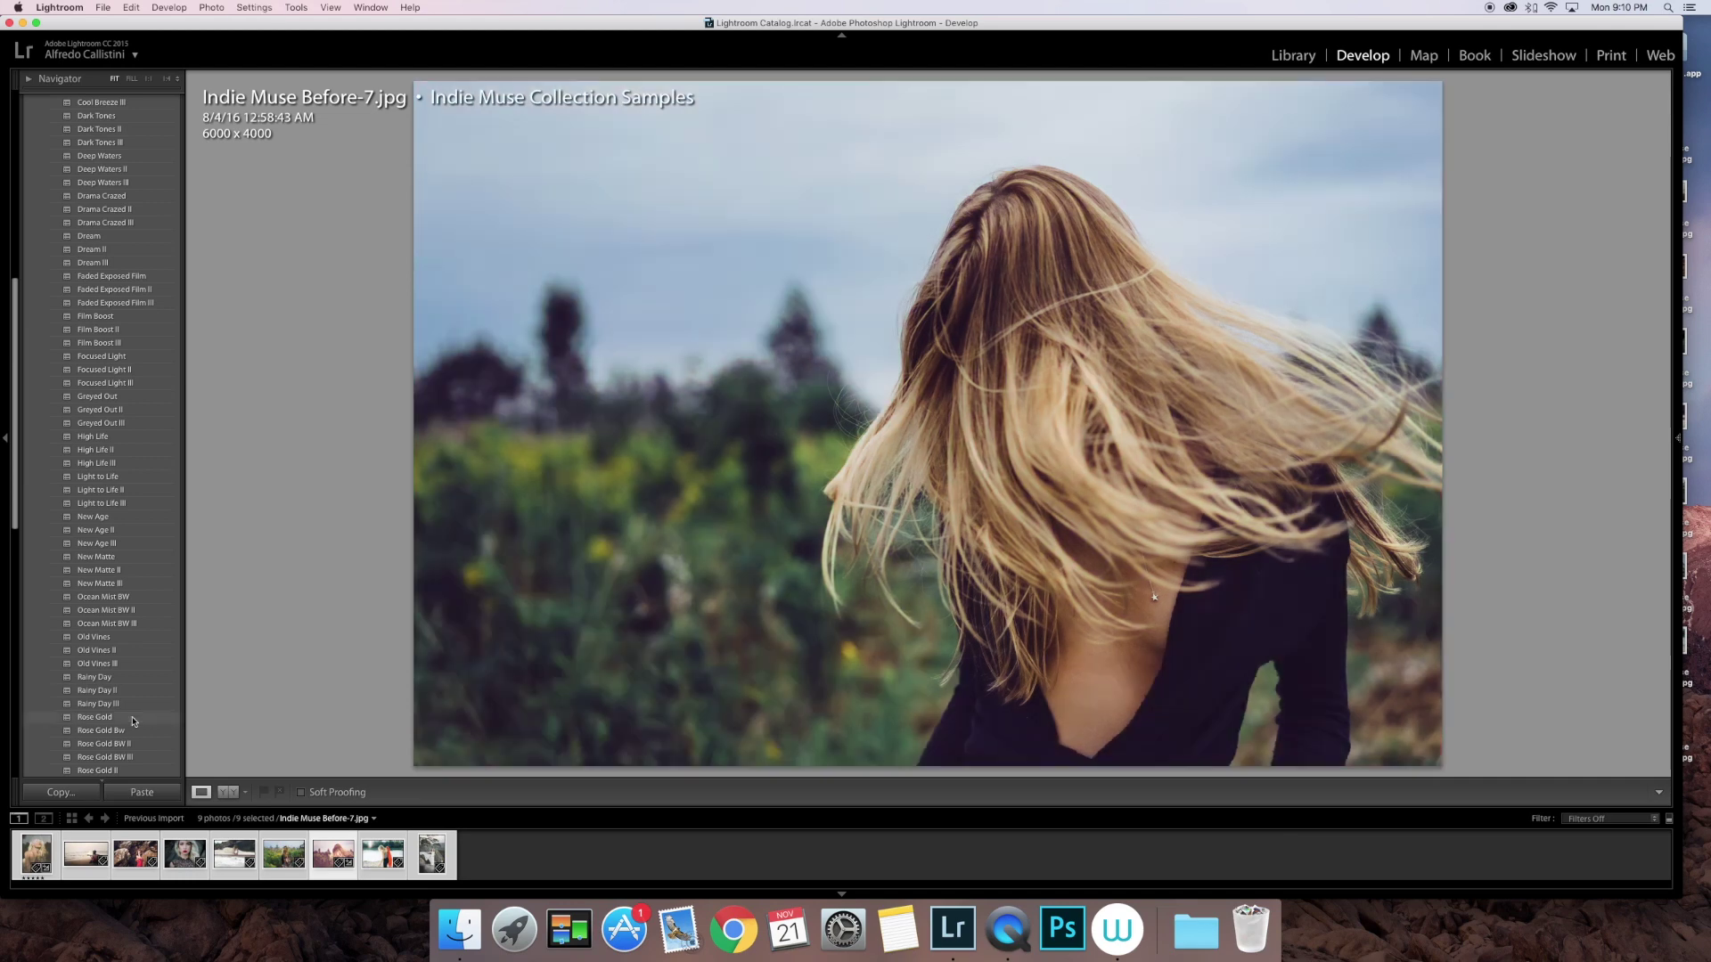
scroll(132, 722, down, 1)
click(132, 718)
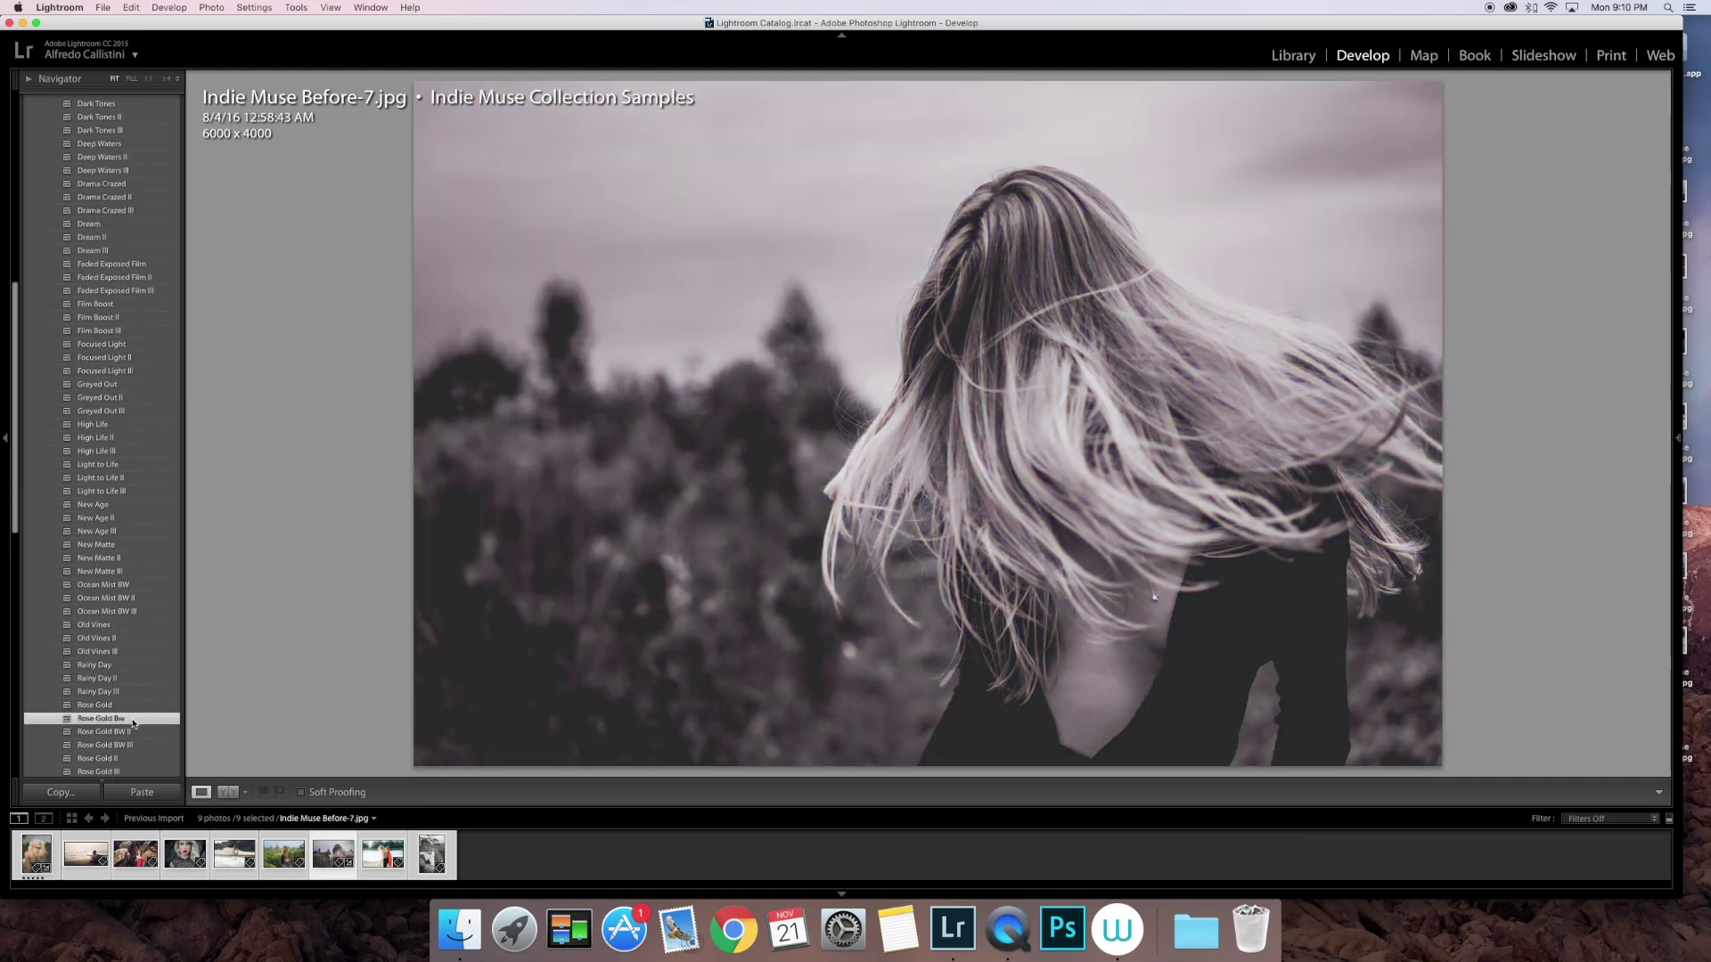
key(super+shift+r)
- Try the Sun Faded and The Bay presets on Indie Muse Before-7.jpg, resetting the photo after each
scroll(133, 723, down, 4)
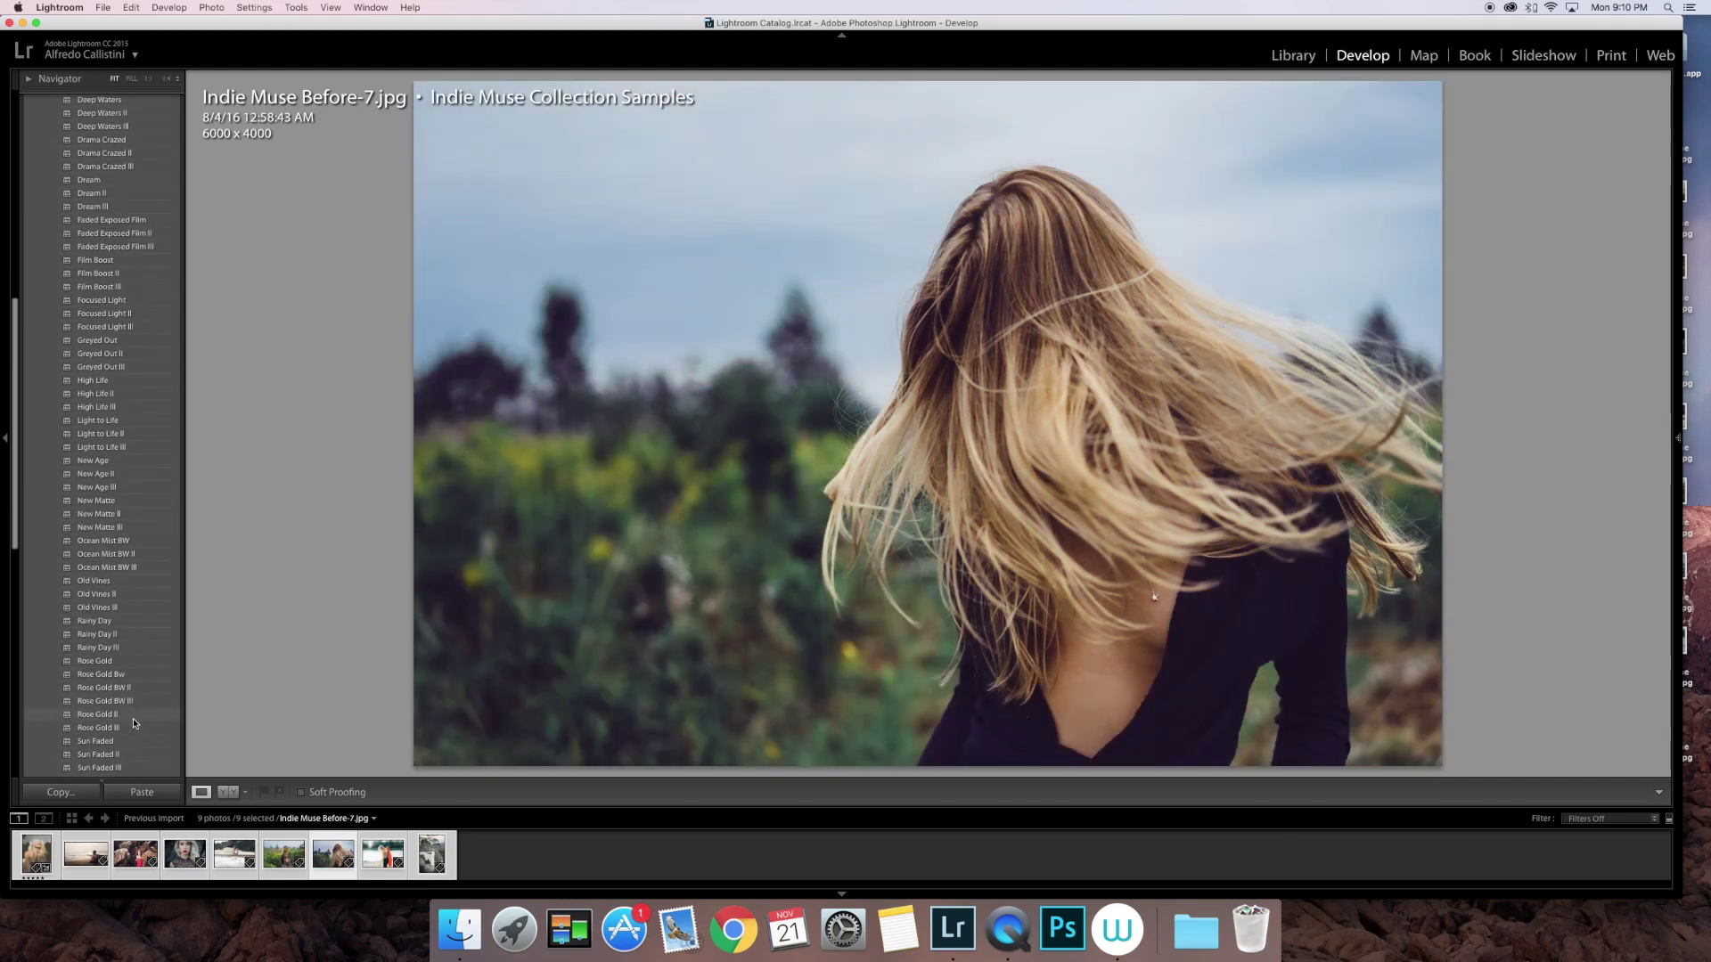
click(134, 719)
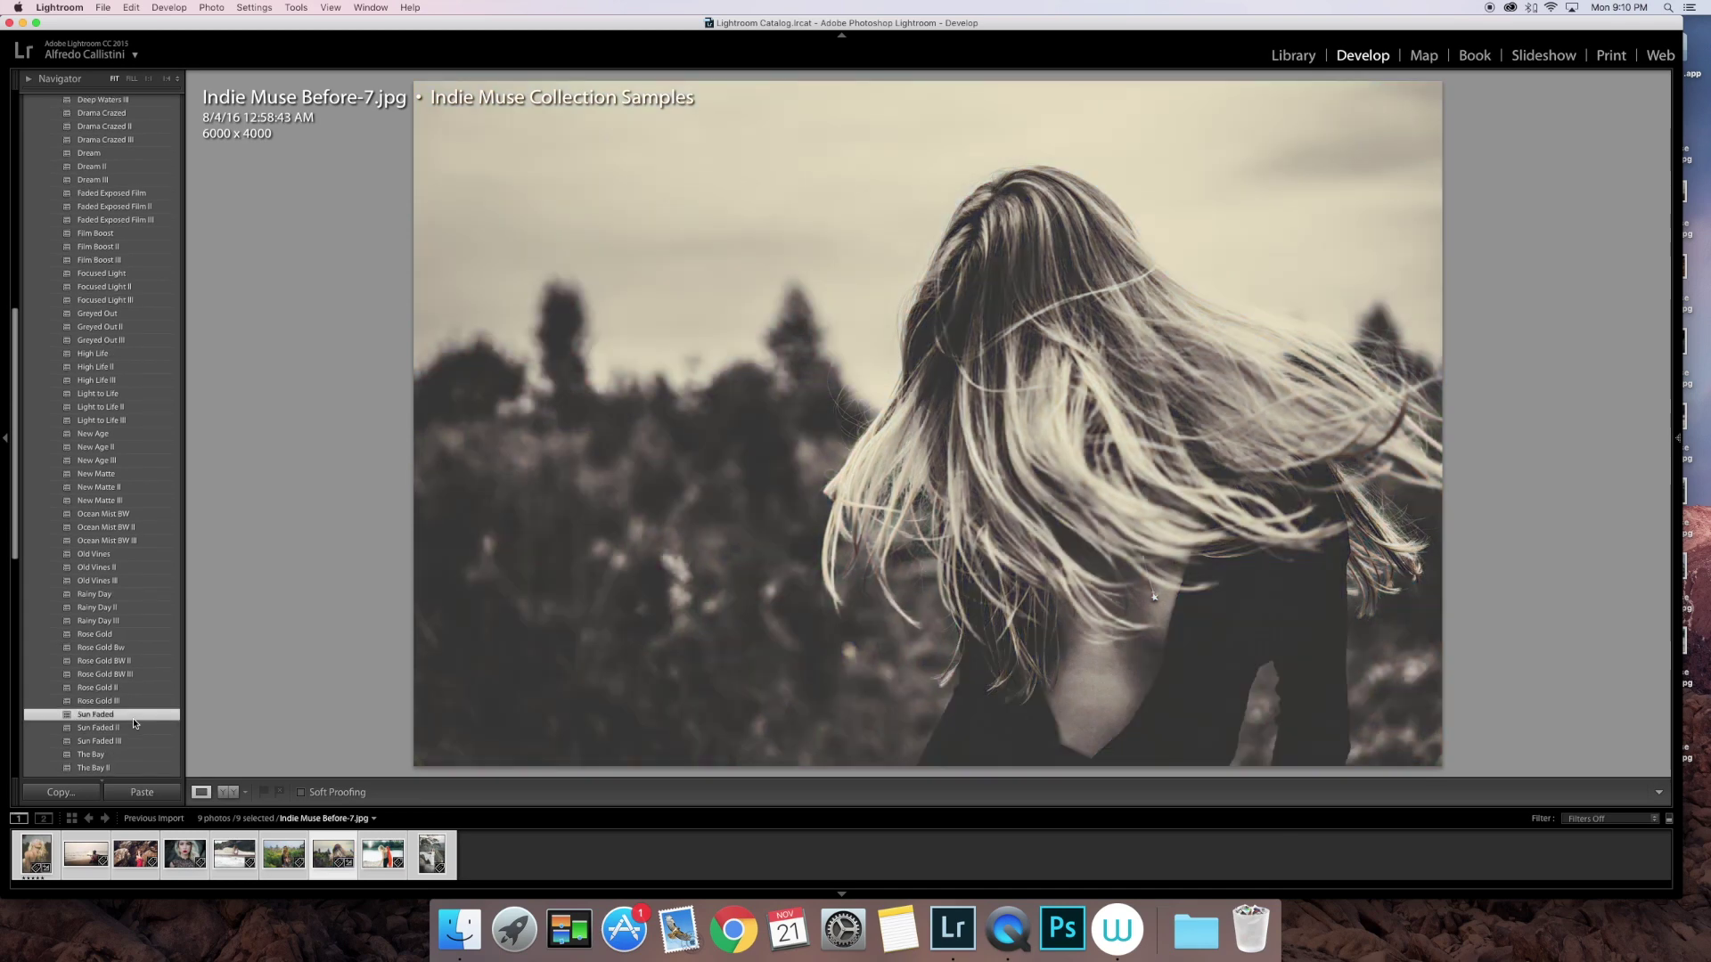
key(super+shift+r)
scroll(133, 722, down, 2)
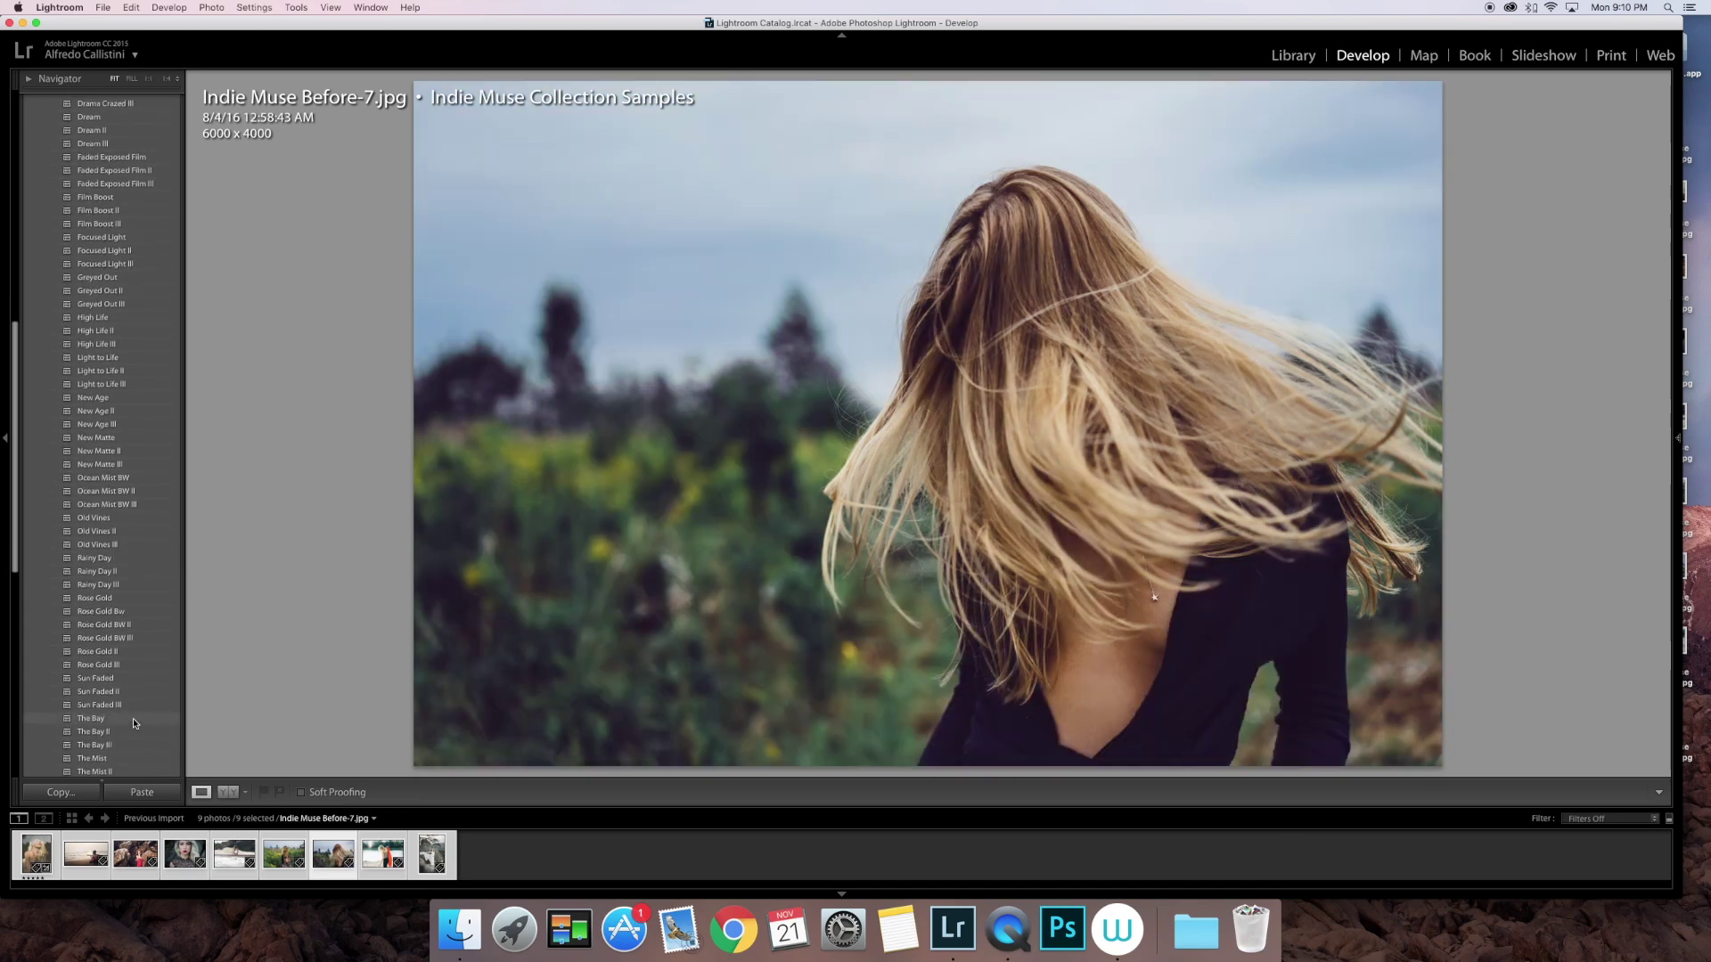
click(133, 718)
key(super+shift+r)
- Try The Mist preset on Indie Muse Before-7.jpg, and reset the photo
scroll(134, 724, down, 2)
scroll(132, 718, up, 1)
click(131, 733)
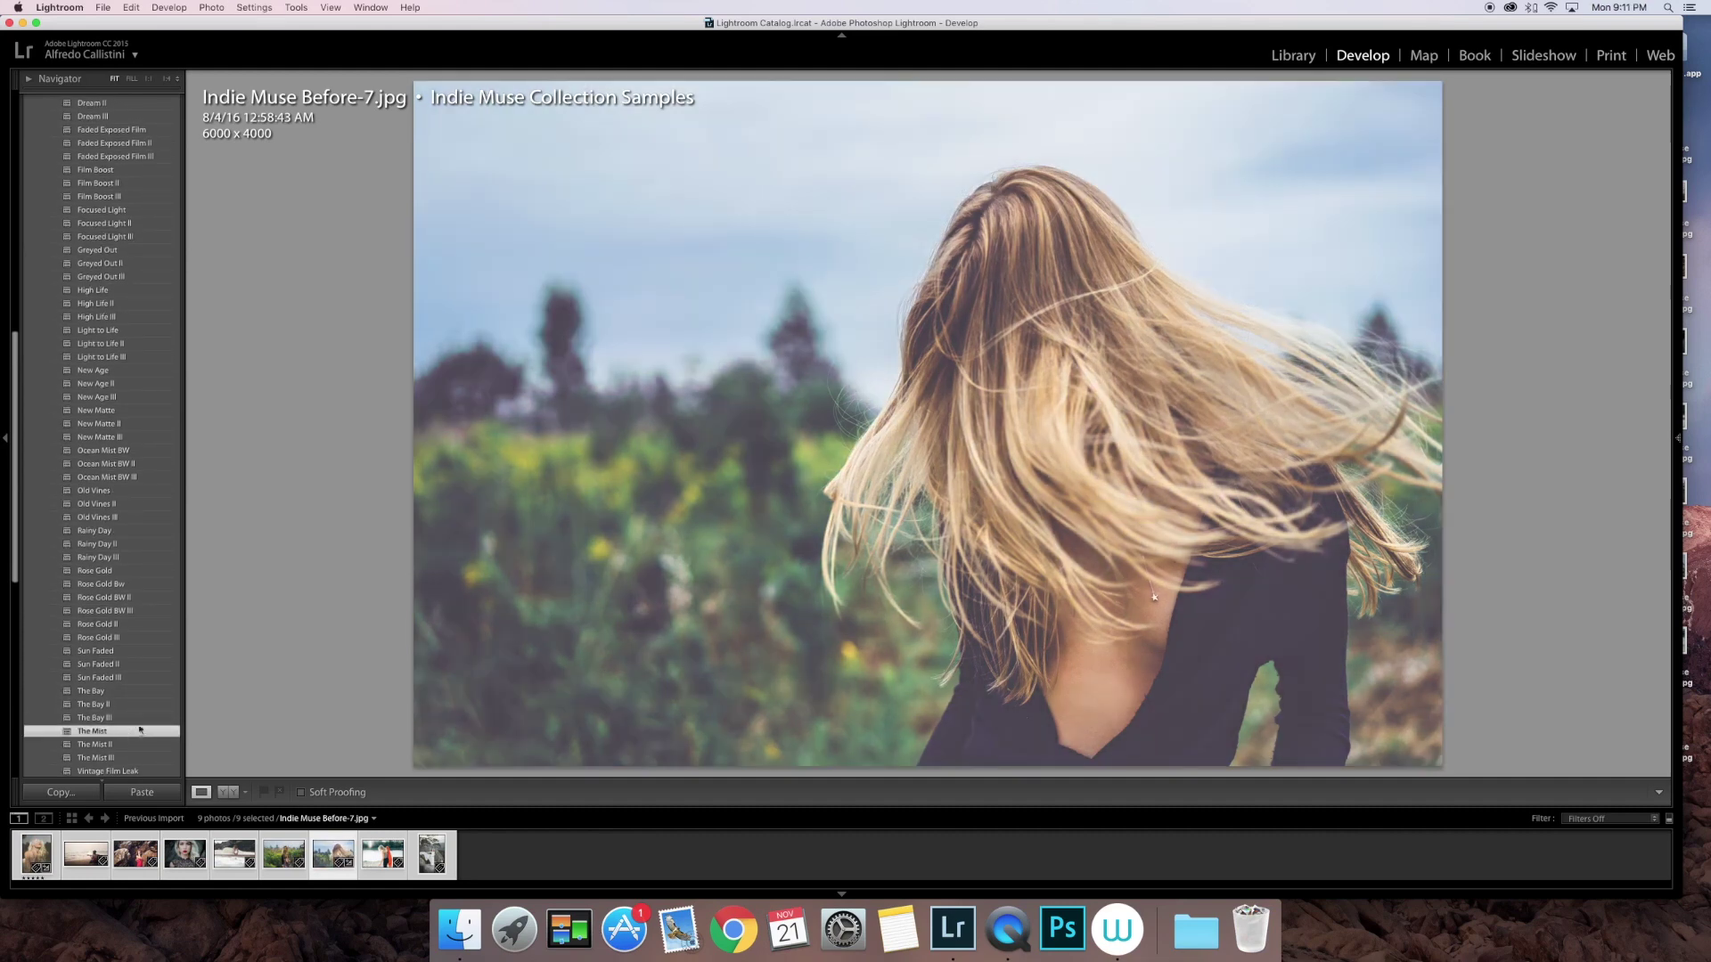
scroll(133, 732, down, 5)
key(super+shift+r)
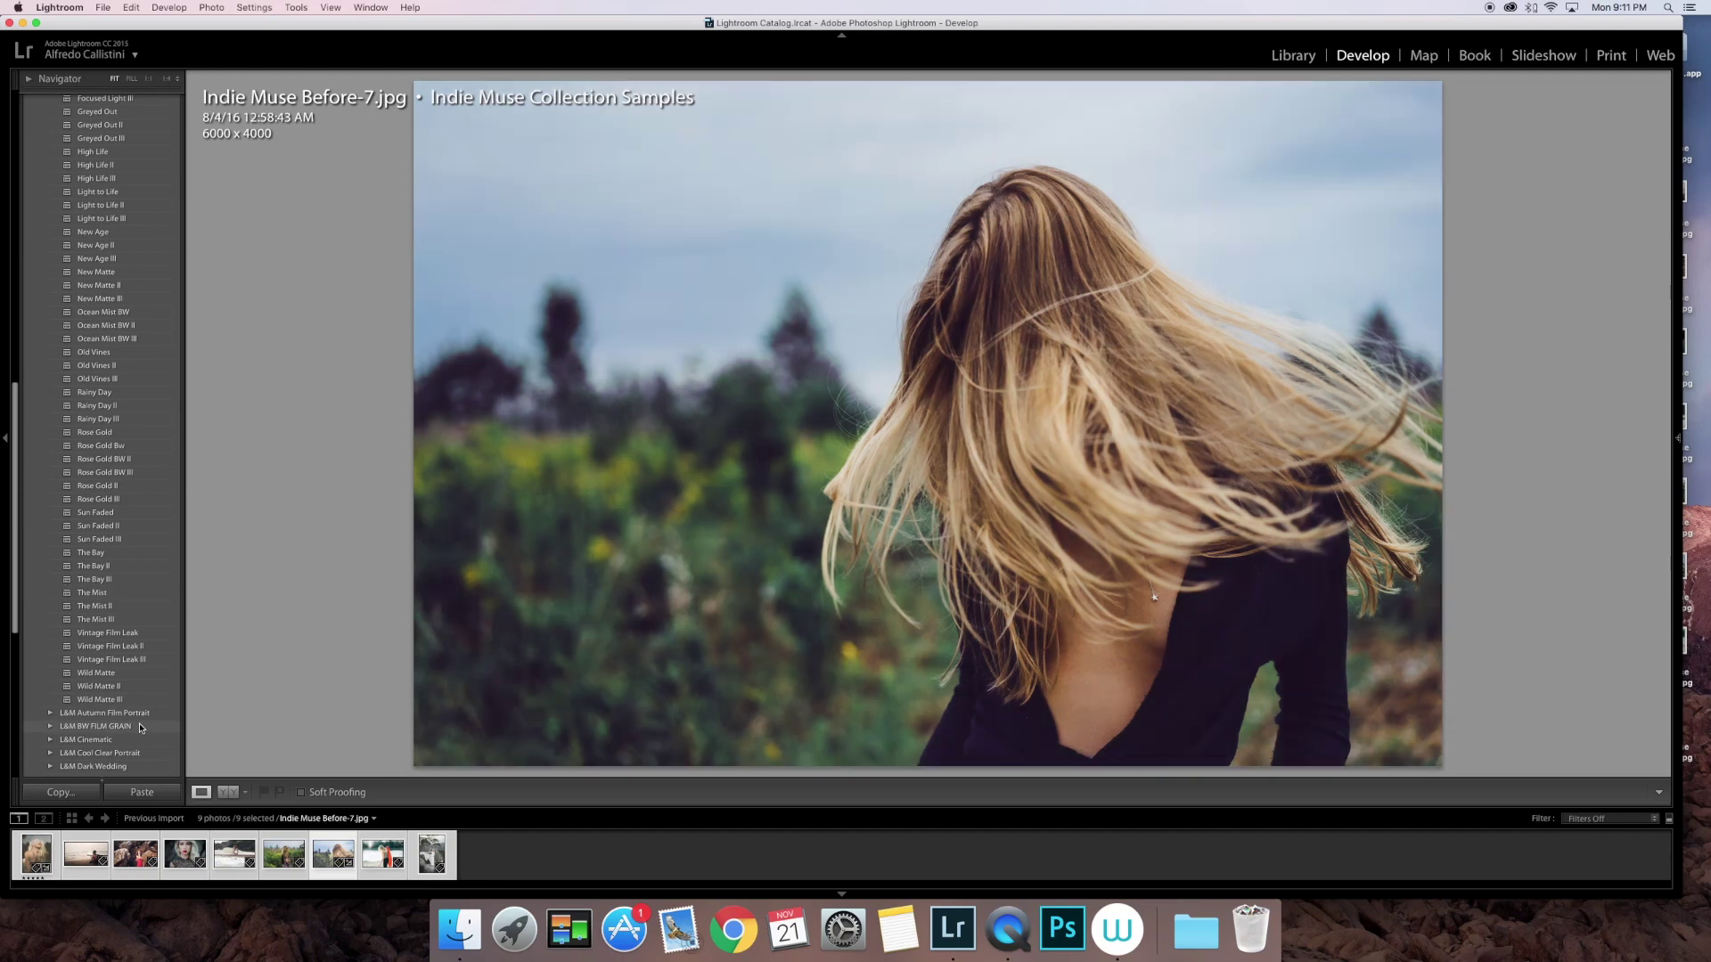
- Try the Vintage Film Leak and Wild Matte presets on Indie Muse Before-7.jpg, resetting the photo after each
click(159, 635)
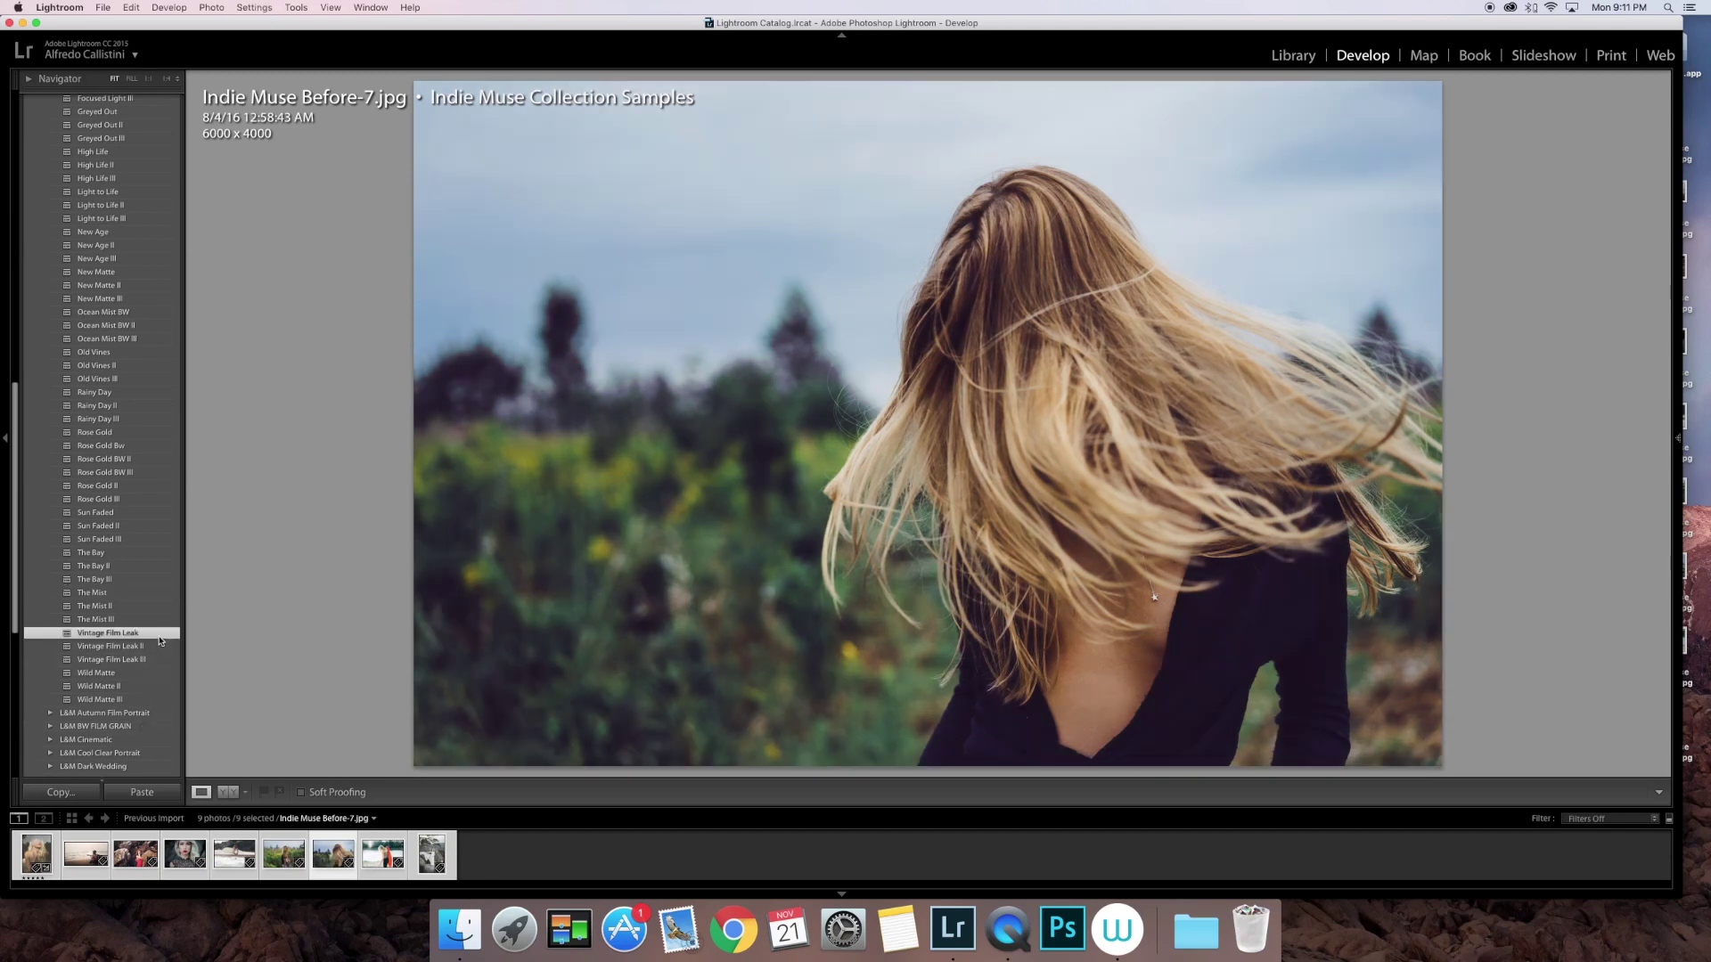
key(super+shift+r)
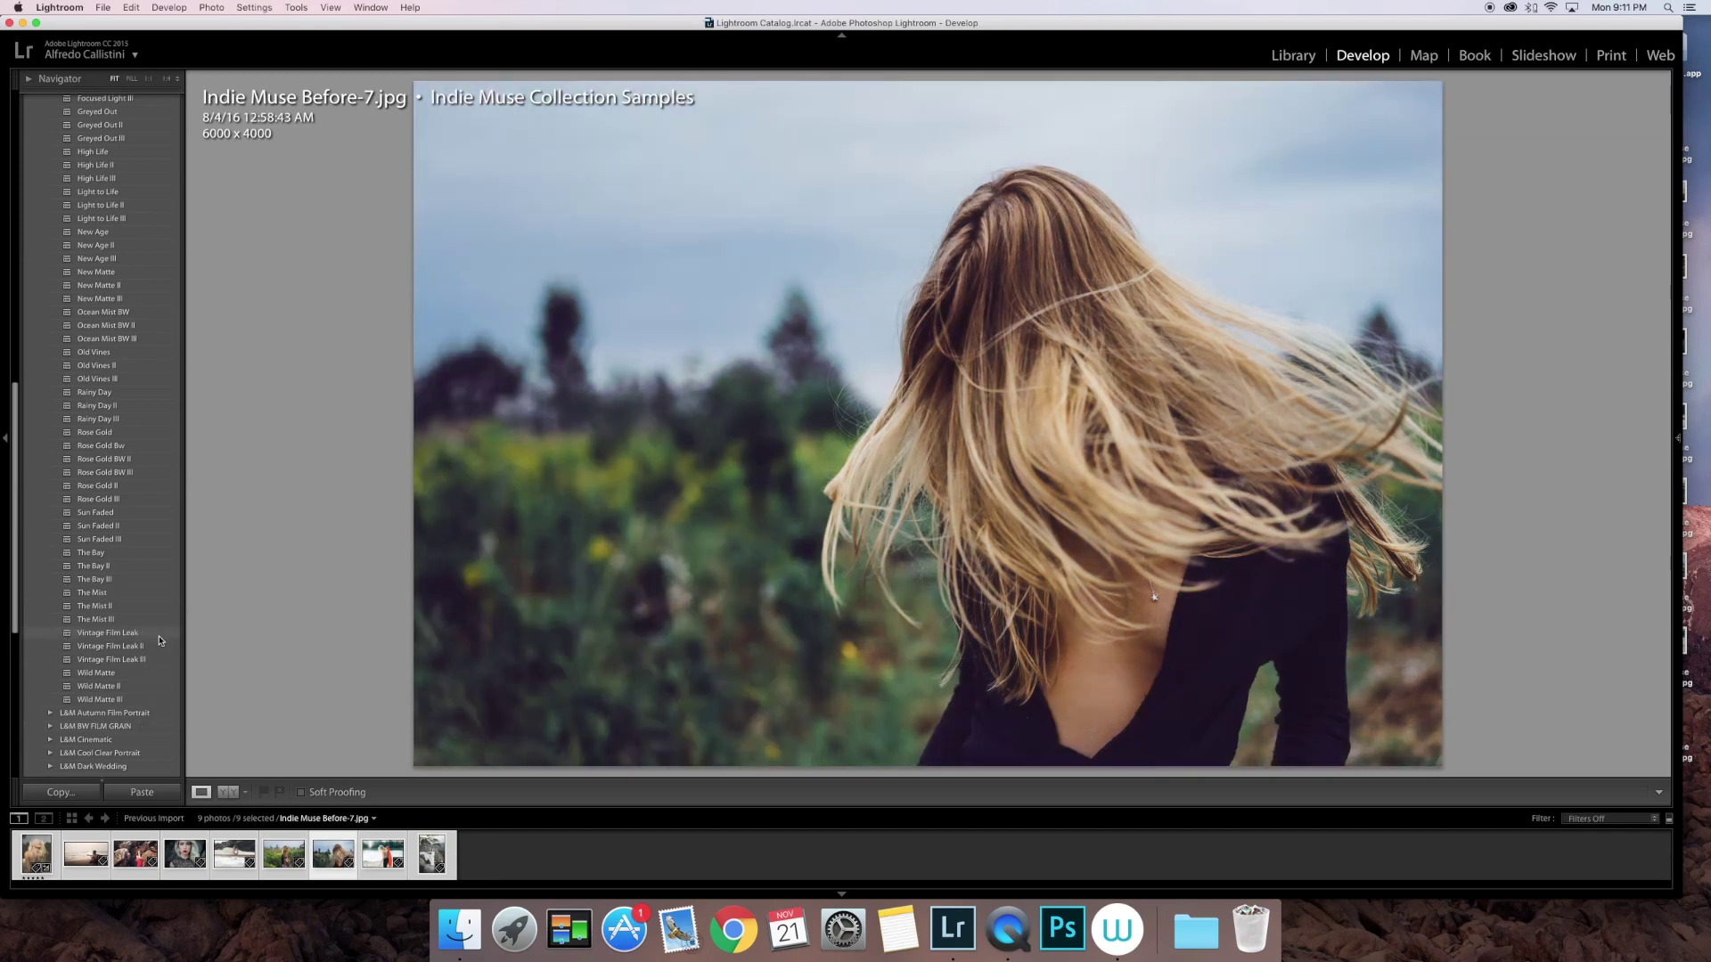
click(141, 675)
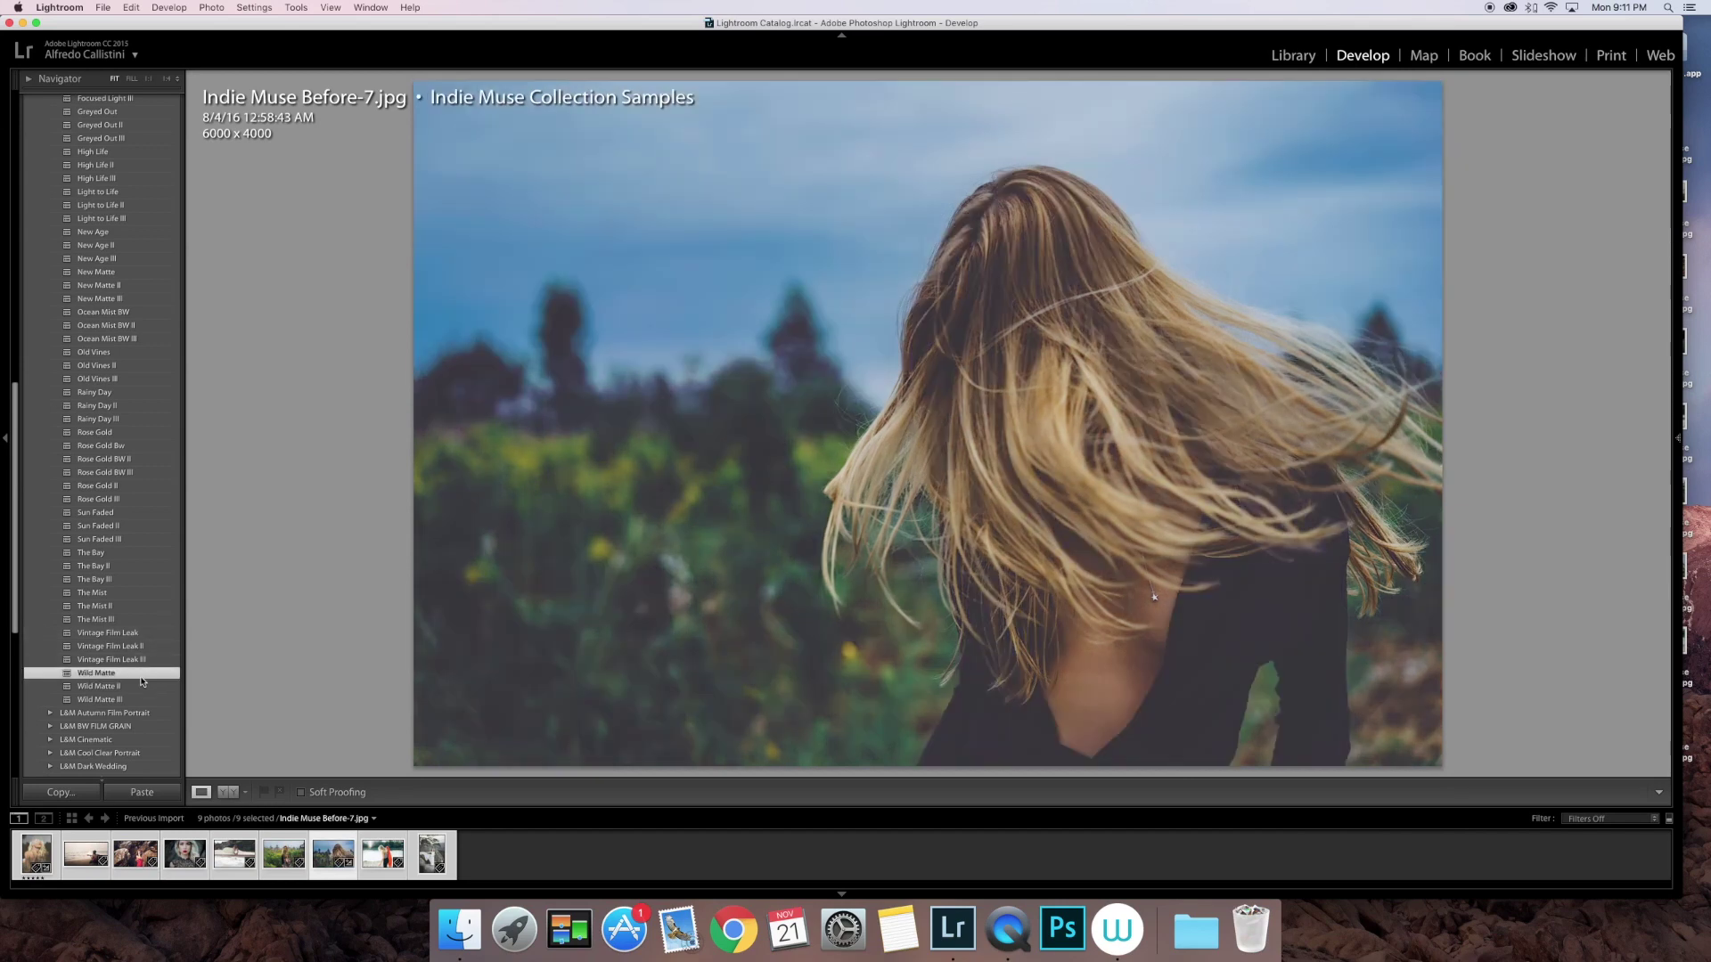
key(super+shift+r)
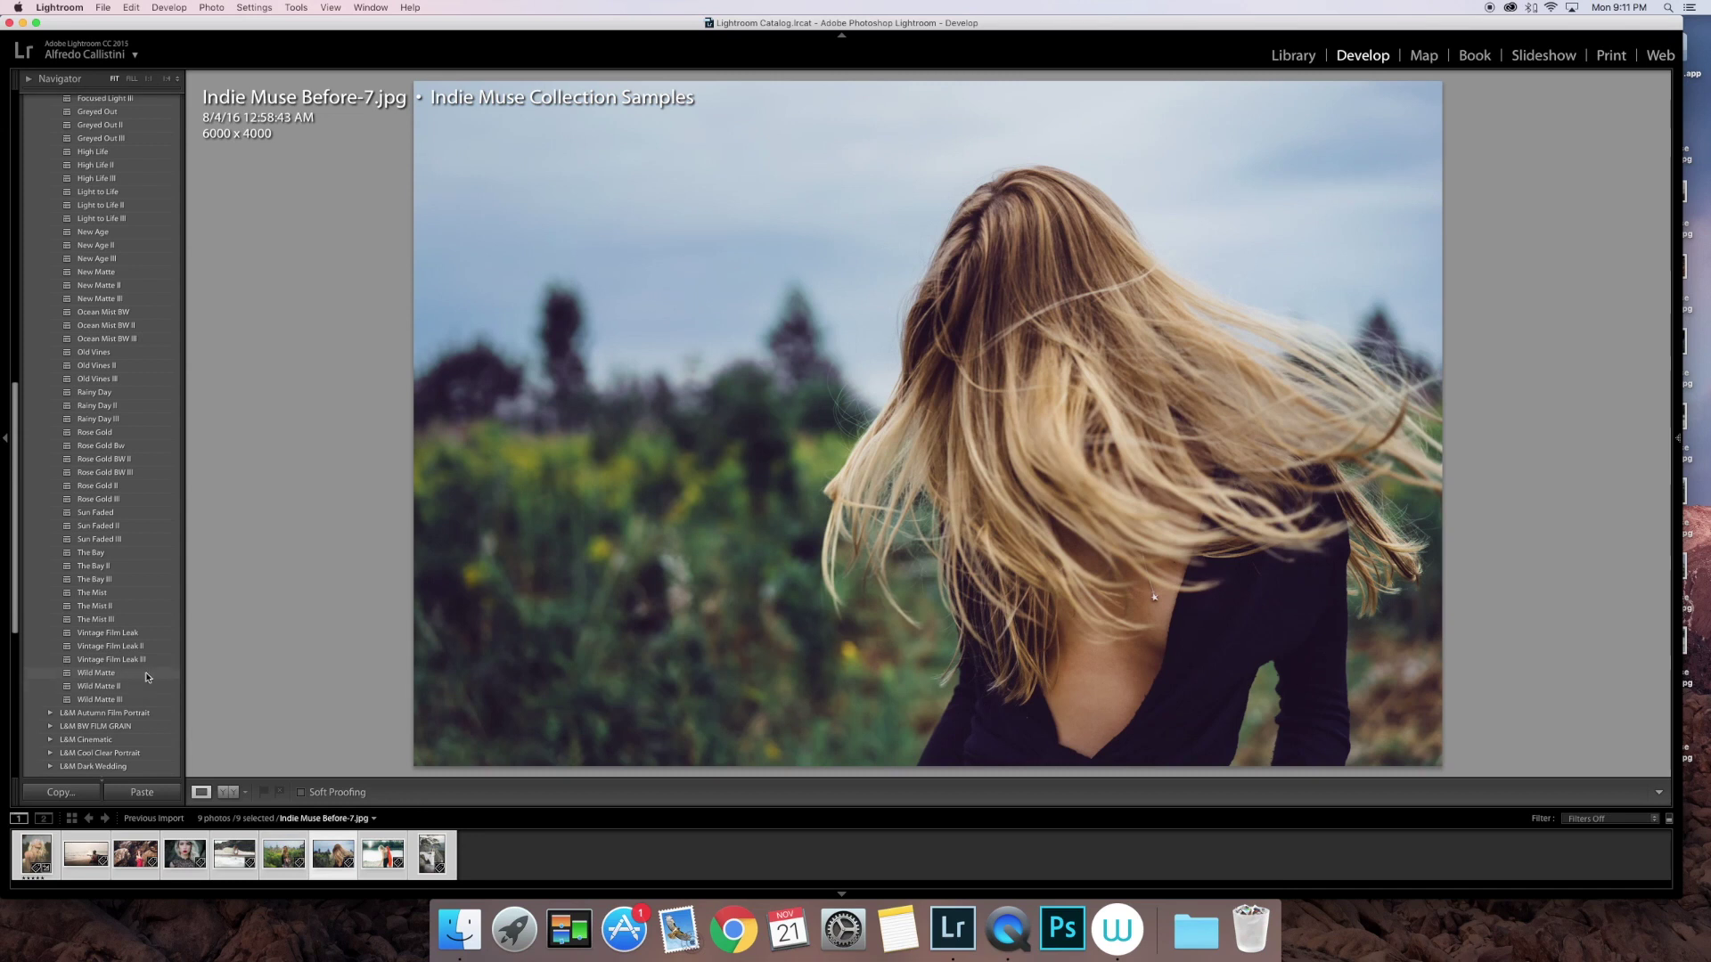
- Apply the Rainy Day preset to Indie Muse Before-7.jpg and reveal the develop adjustments
scroll(147, 677, down, 1)
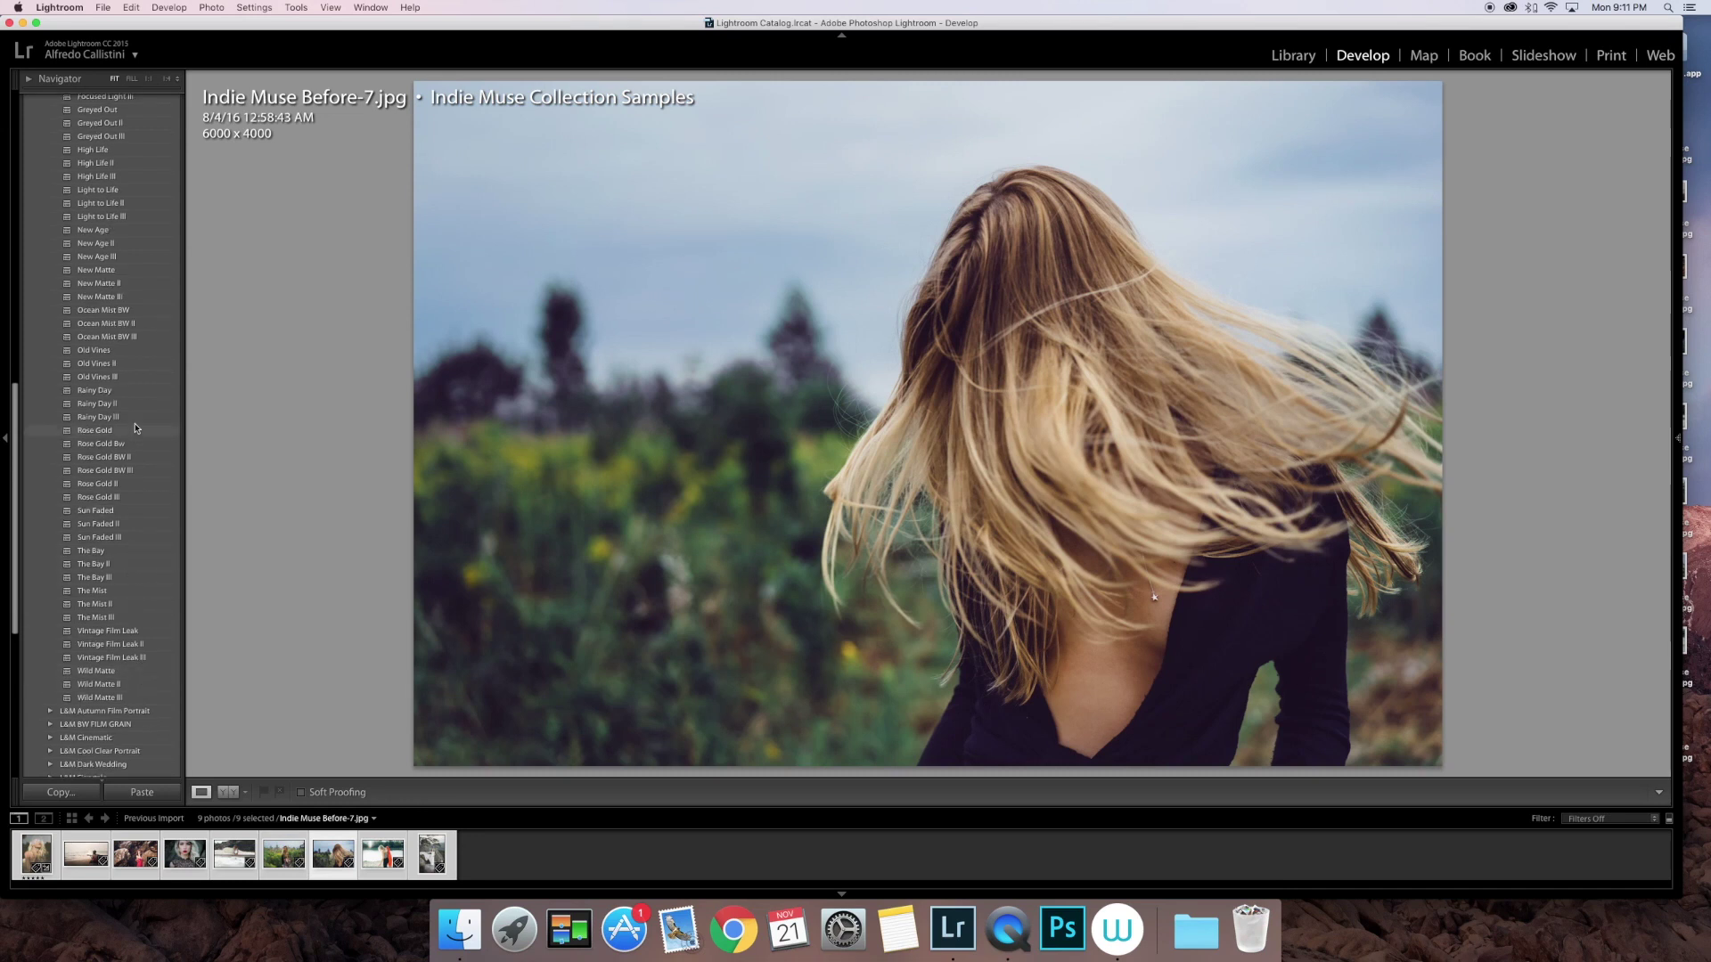
click(130, 394)
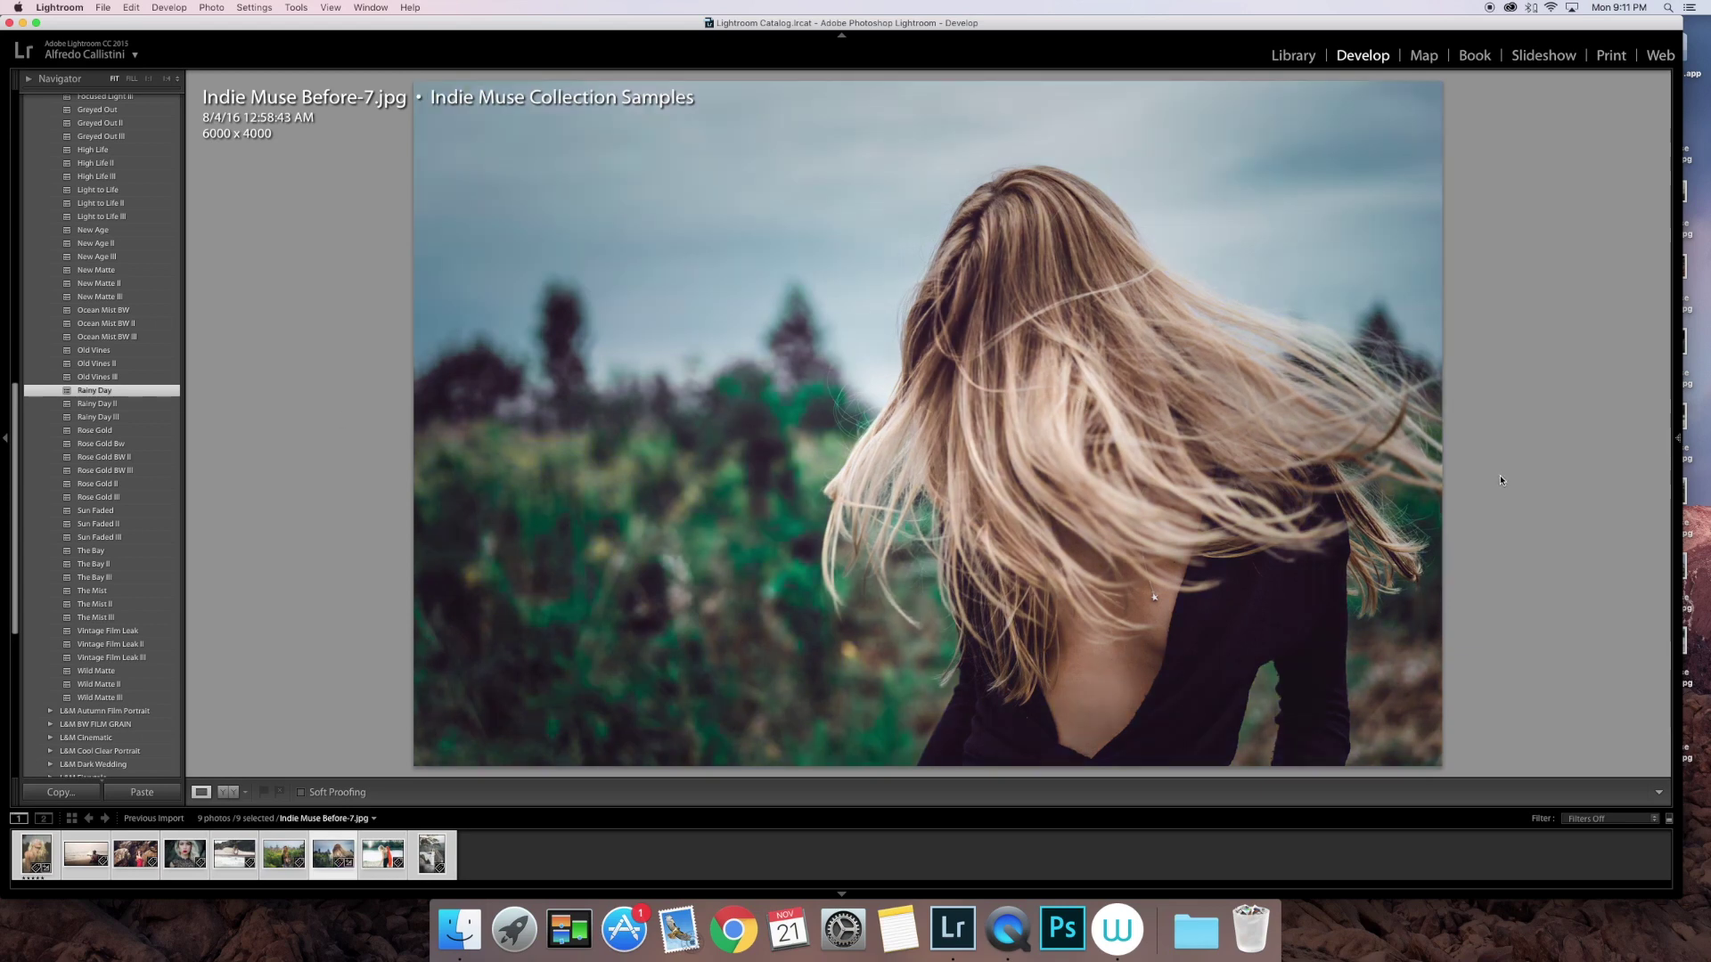
click(1678, 438)
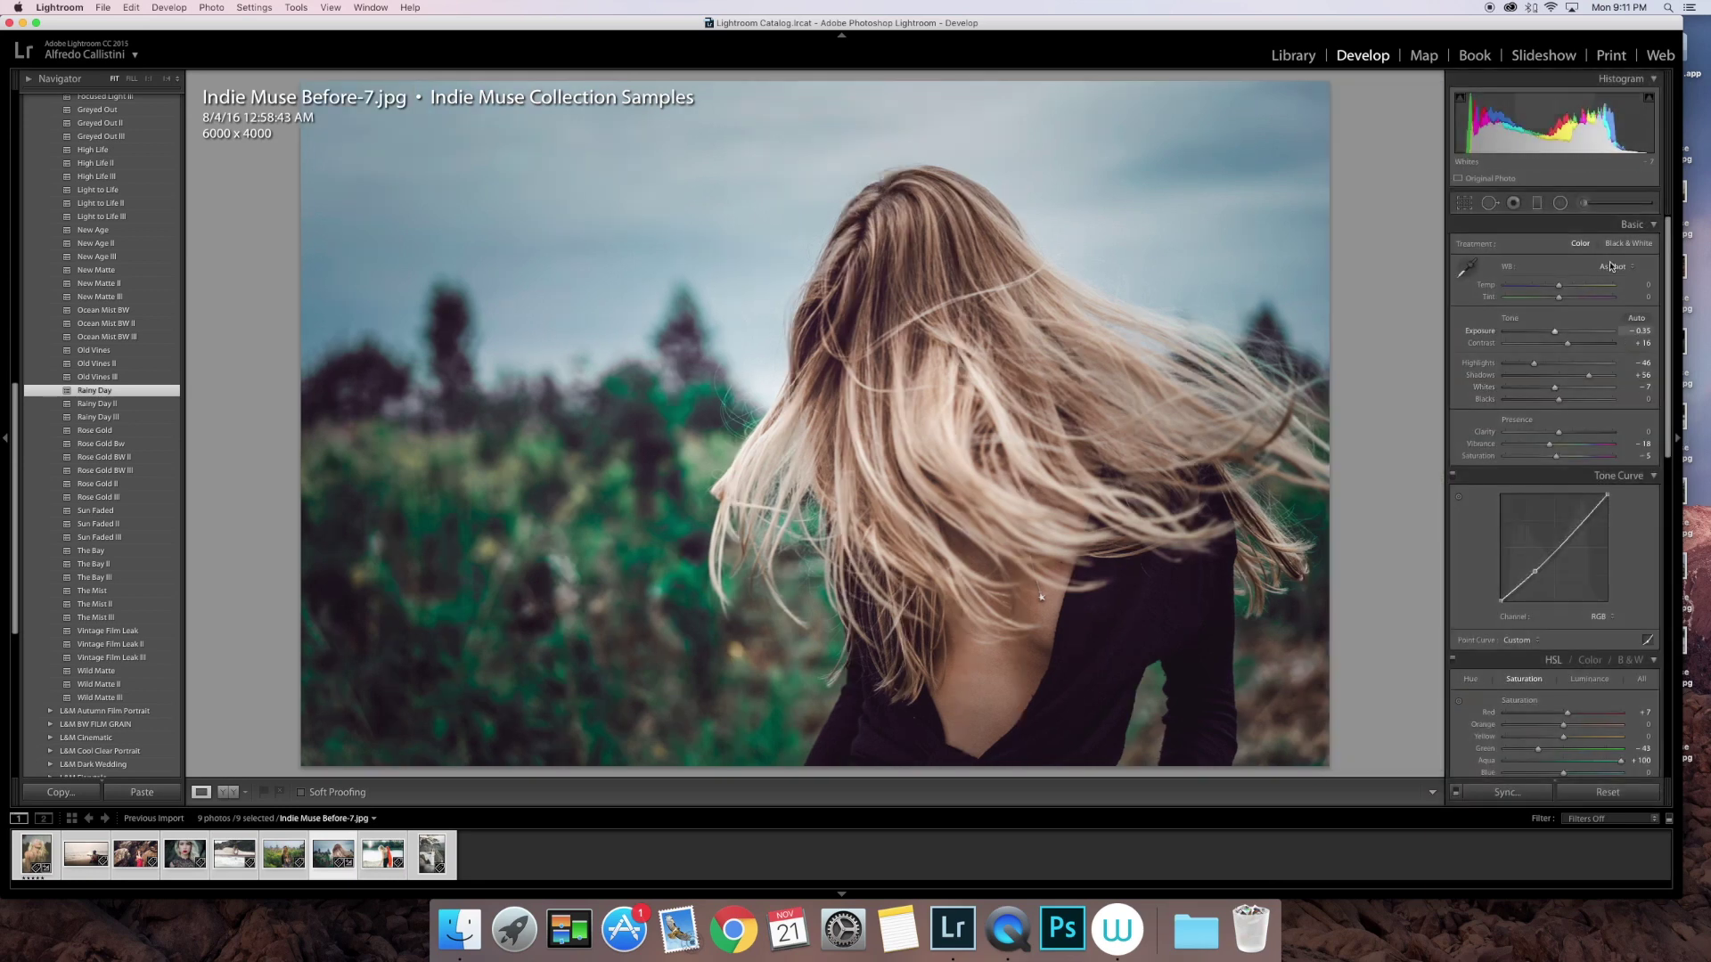
- Activate the Adjustment Brush with the LouMarks Warm Skin I effect
key(k)
click(1575, 250)
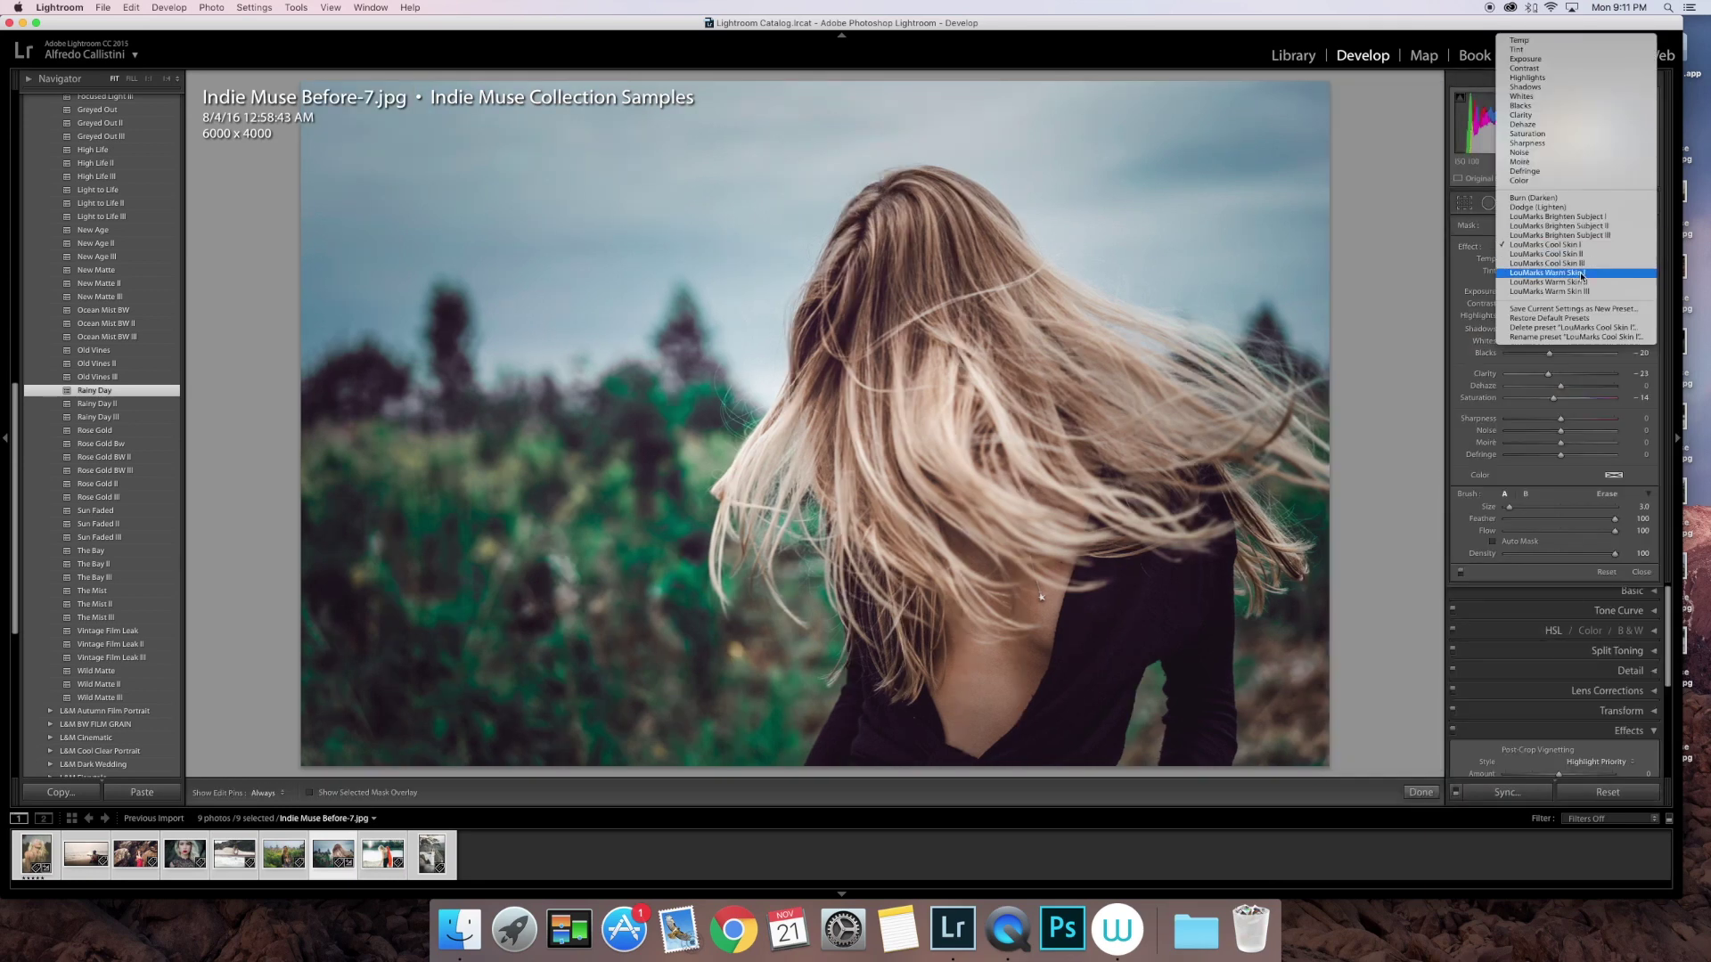
click(1580, 273)
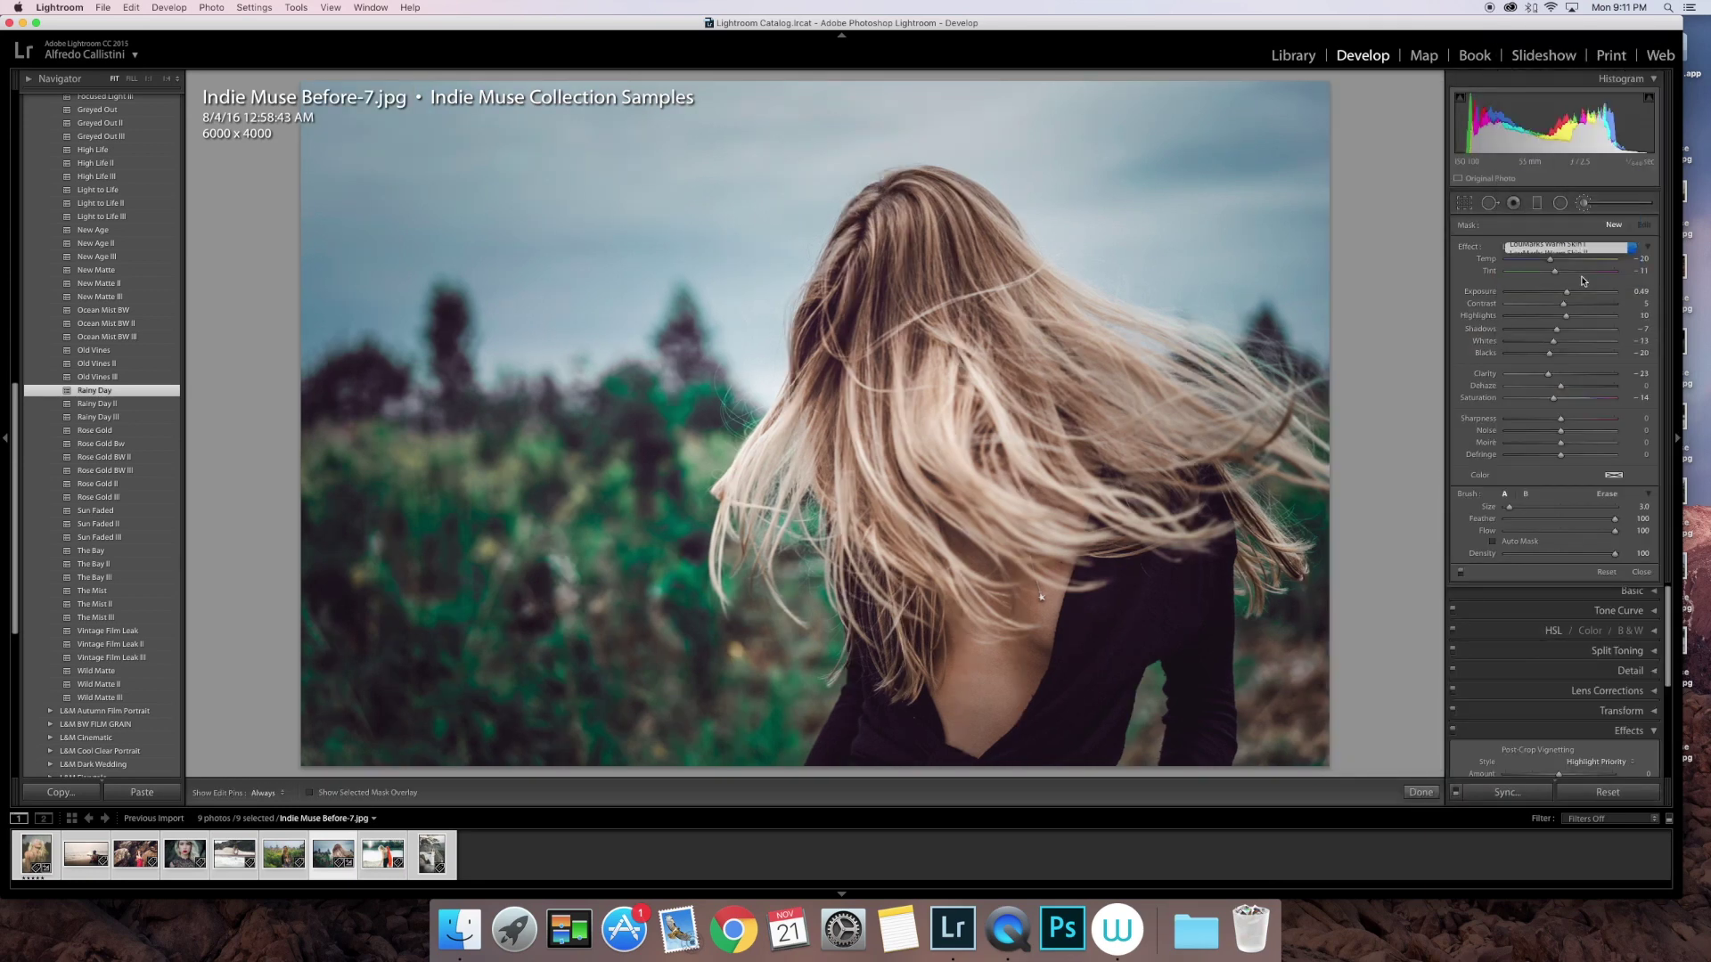
click(1584, 205)
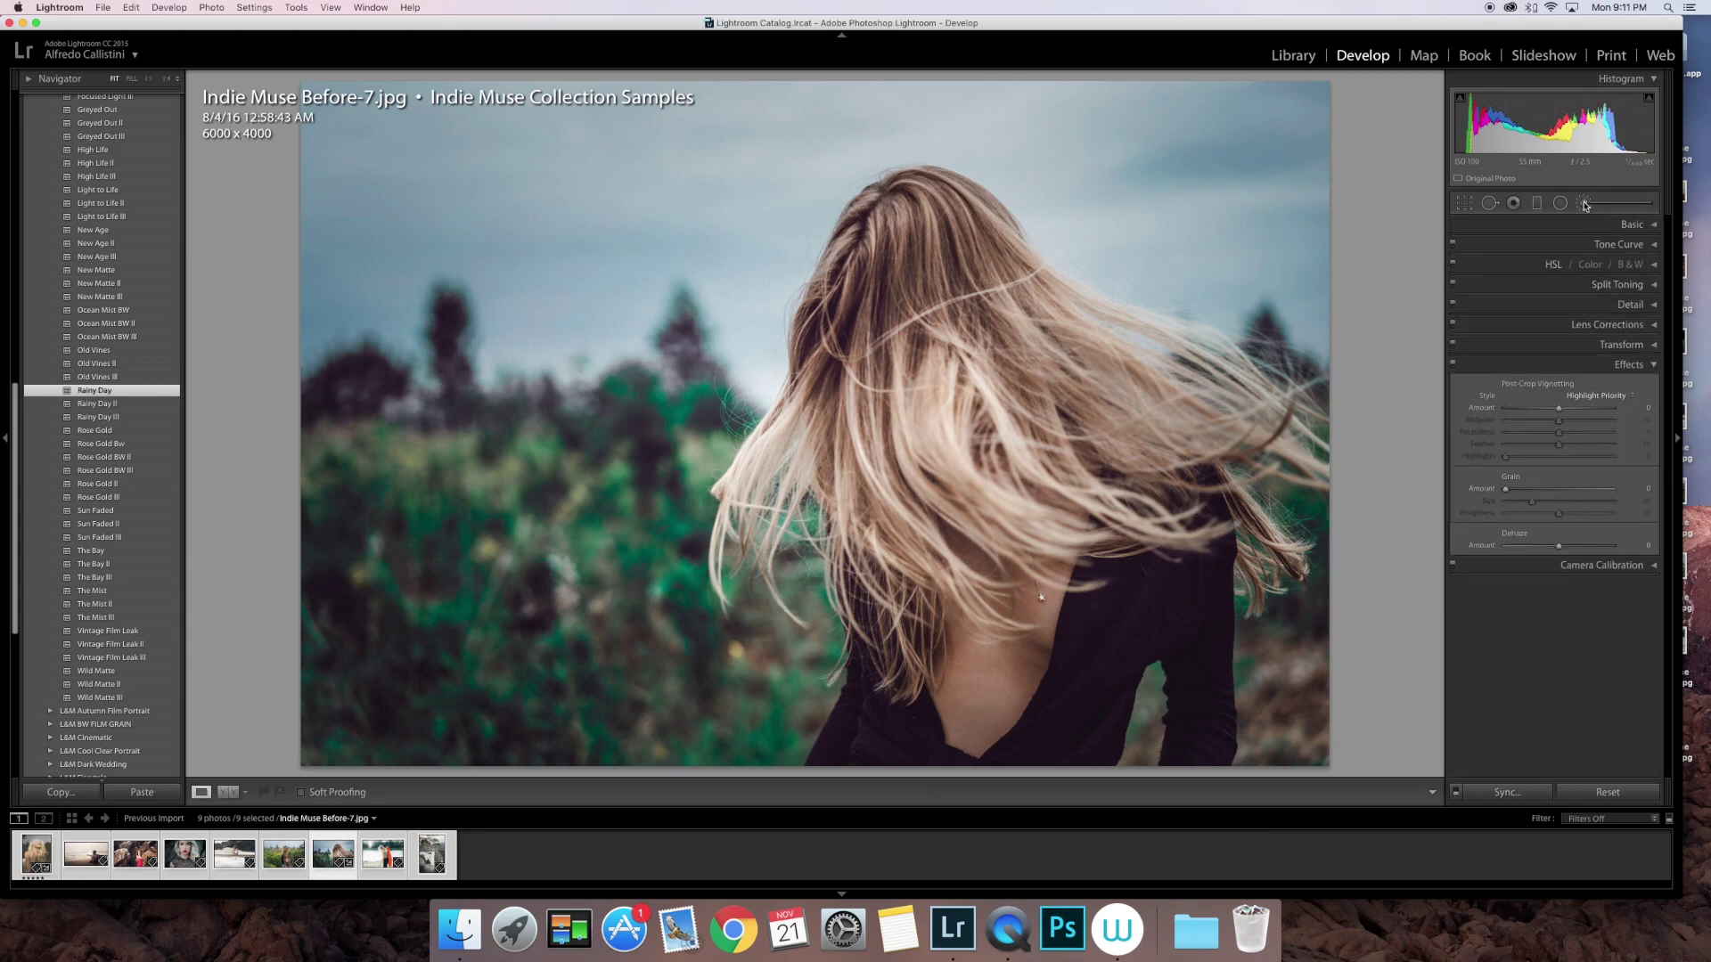
click(1584, 205)
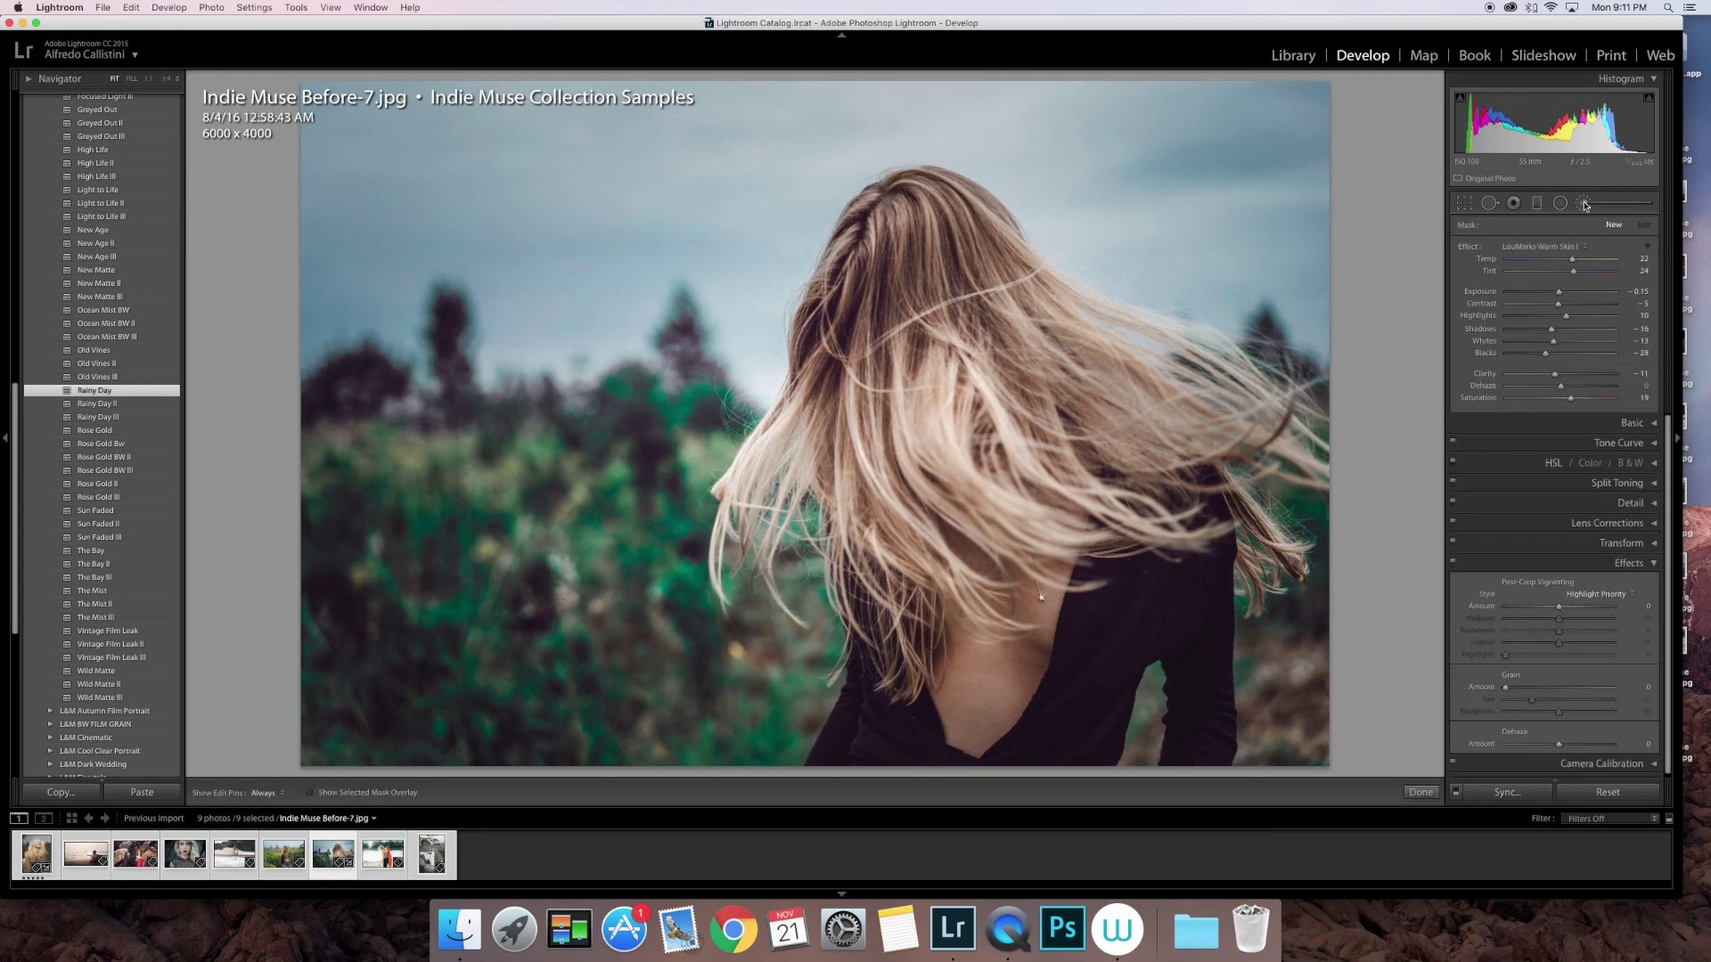
click(1583, 250)
click(1583, 247)
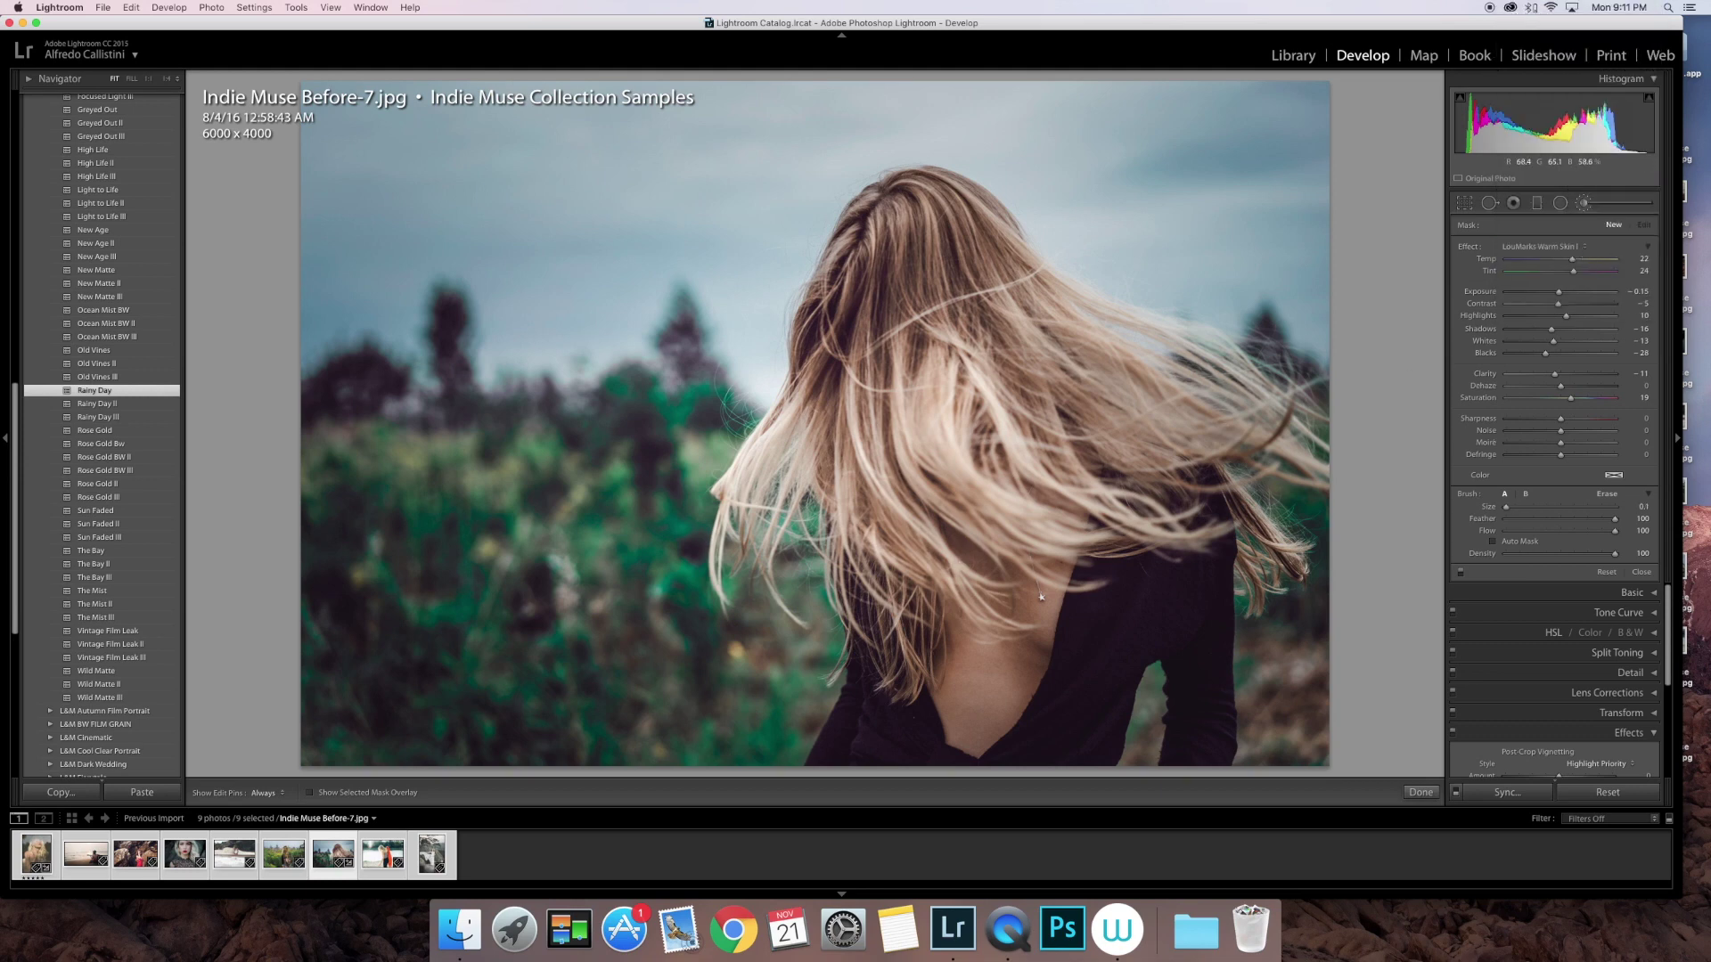
- Paint the Warm Skin I effect over the bare skin of the woman's back with a brush size of 5.0
key(bracketright)
key(h)
key(bracketleft)
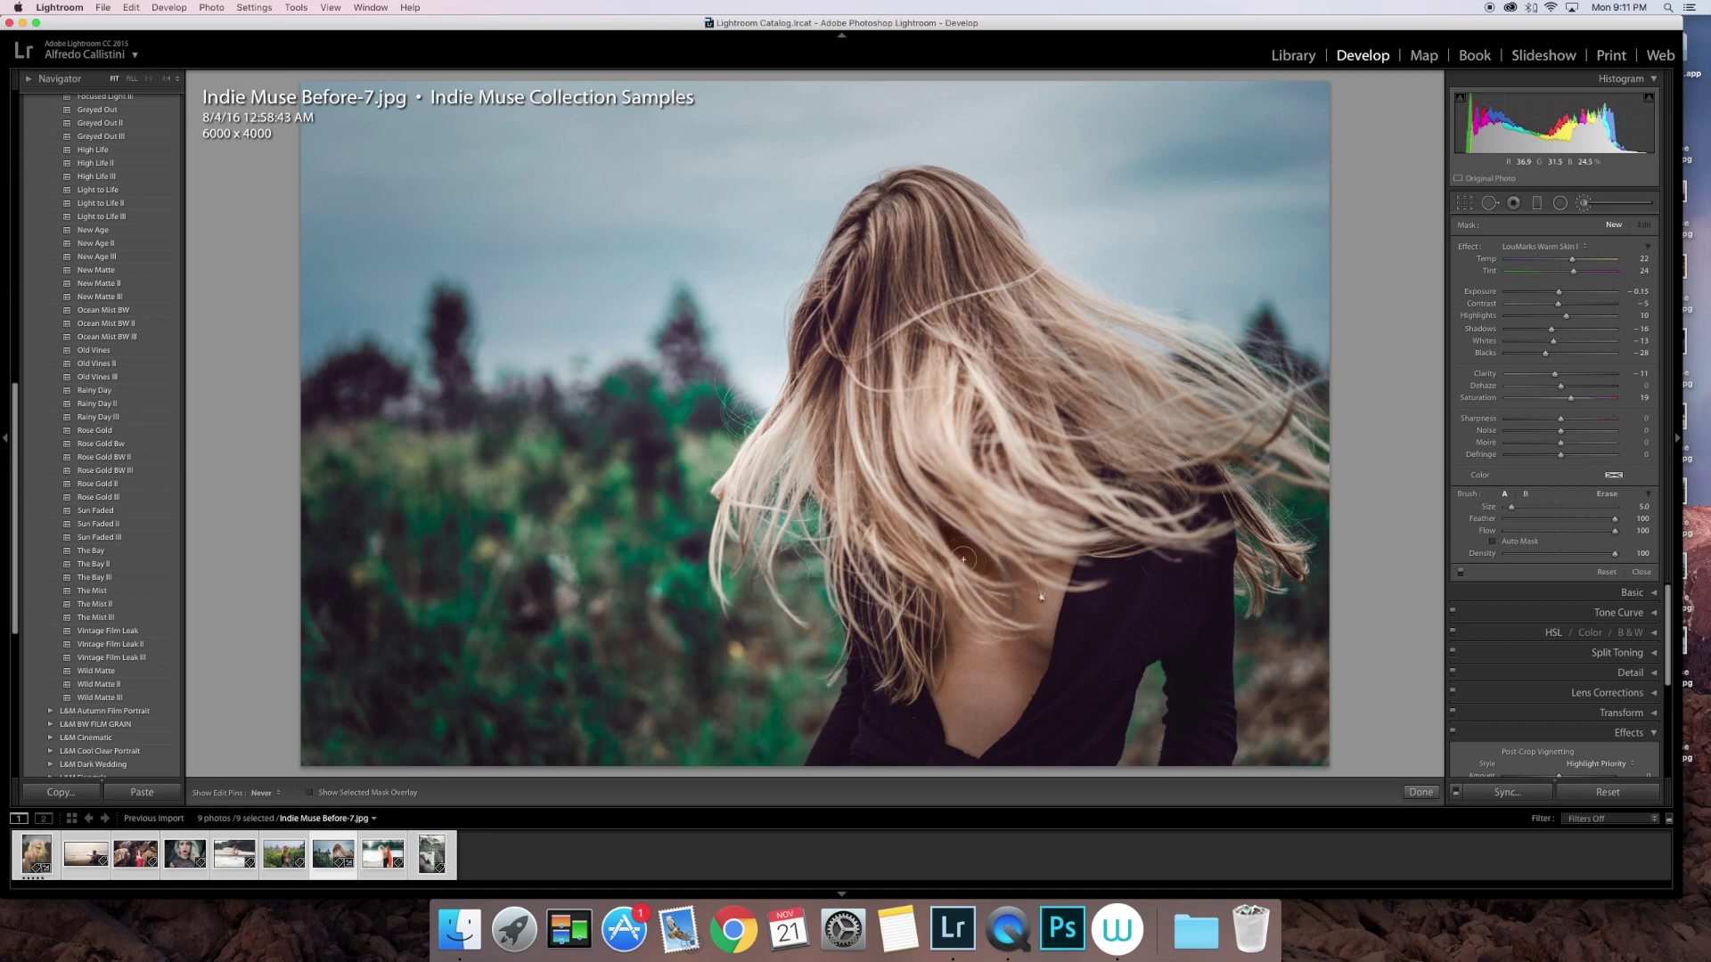
mouse_move(963, 559)
mouse_down()
mouse_move(1006, 604)
mouse_move(941, 589)
mouse_move(942, 624)
mouse_move(928, 603)
mouse_move(967, 740)
mouse_move(1000, 721)
mouse_move(1043, 603)
mouse_move(1030, 584)
mouse_move(1002, 599)
mouse_move(1031, 642)
mouse_move(949, 610)
mouse_move(976, 696)
mouse_move(984, 651)
mouse_move(998, 660)
mouse_move(977, 712)
mouse_move(947, 701)
mouse_move(962, 740)
mouse_move(1044, 588)
mouse_move(984, 570)
mouse_up()
- Switch the brushed skin's effect to LouMarks Warm Skin II, and to LouMarks Warm Skin III
click(1551, 247)
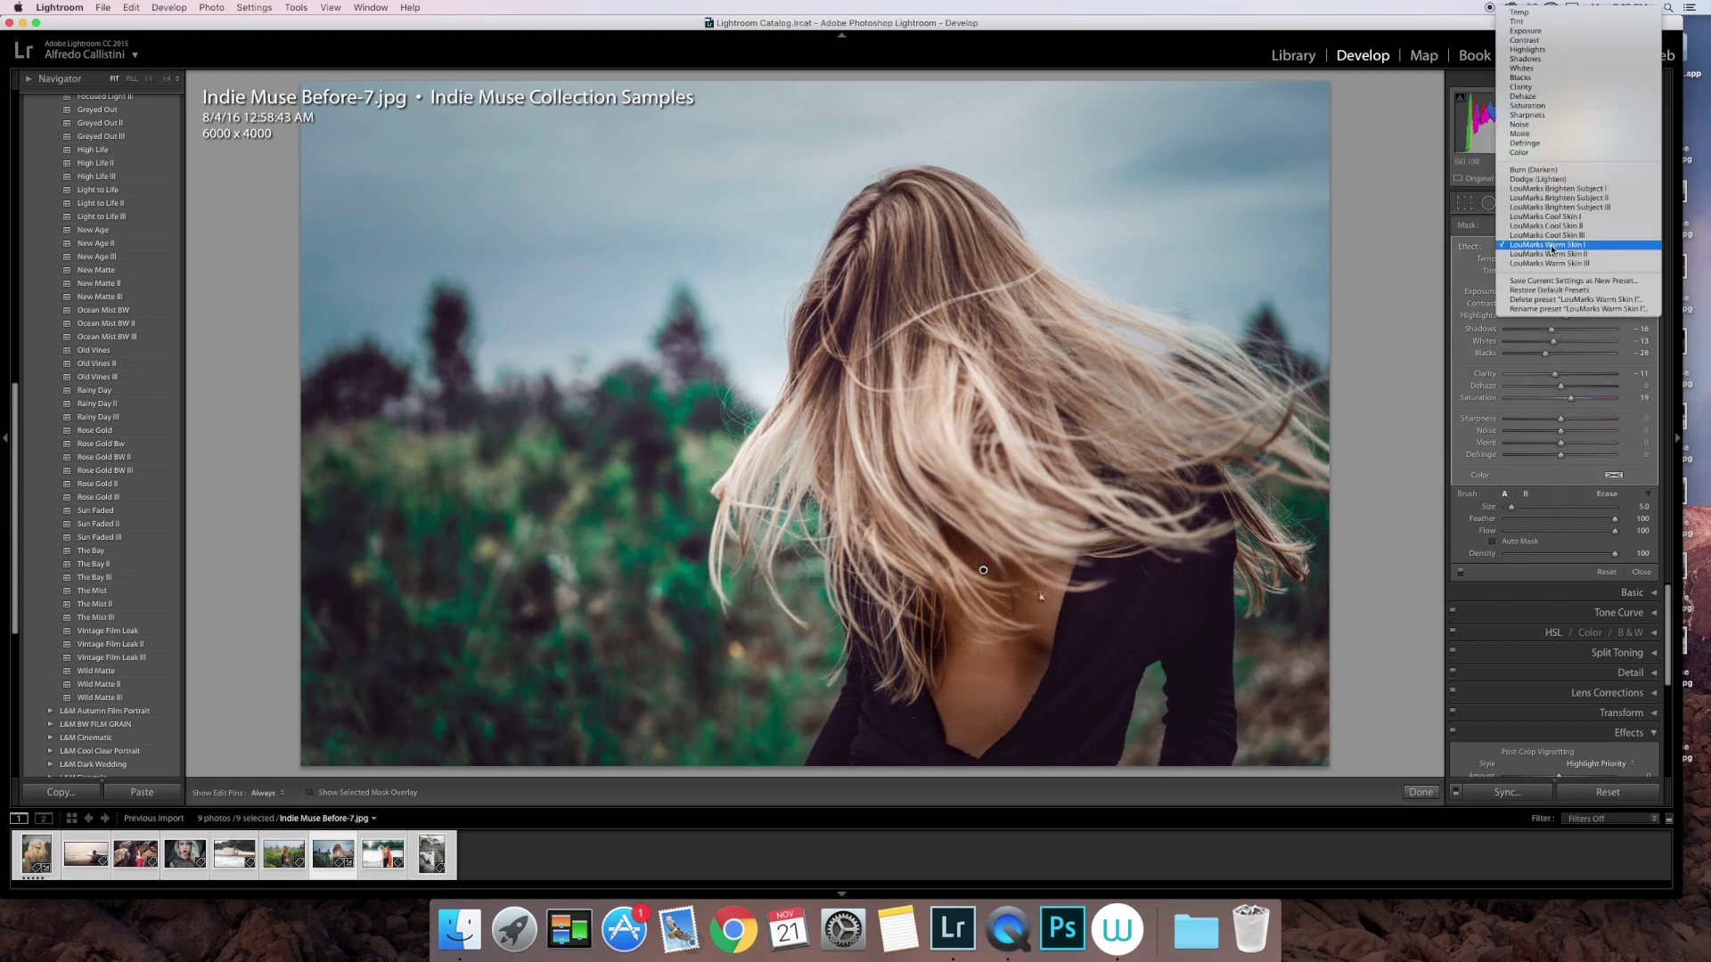
click(1548, 255)
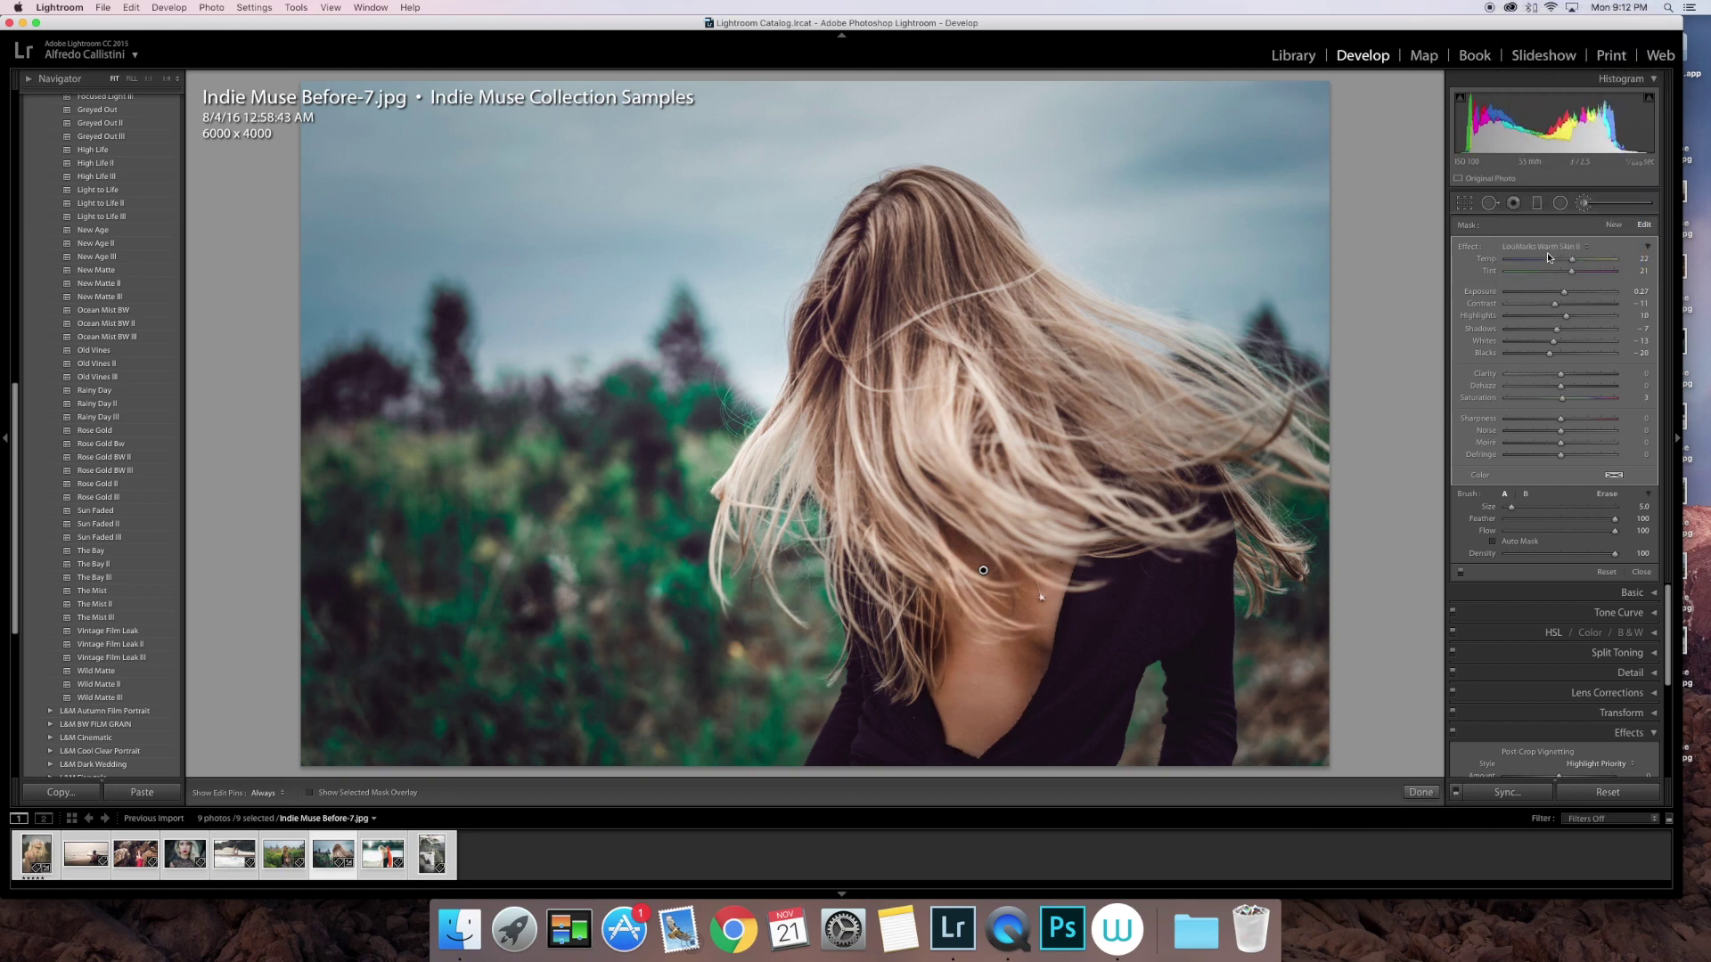
click(1548, 253)
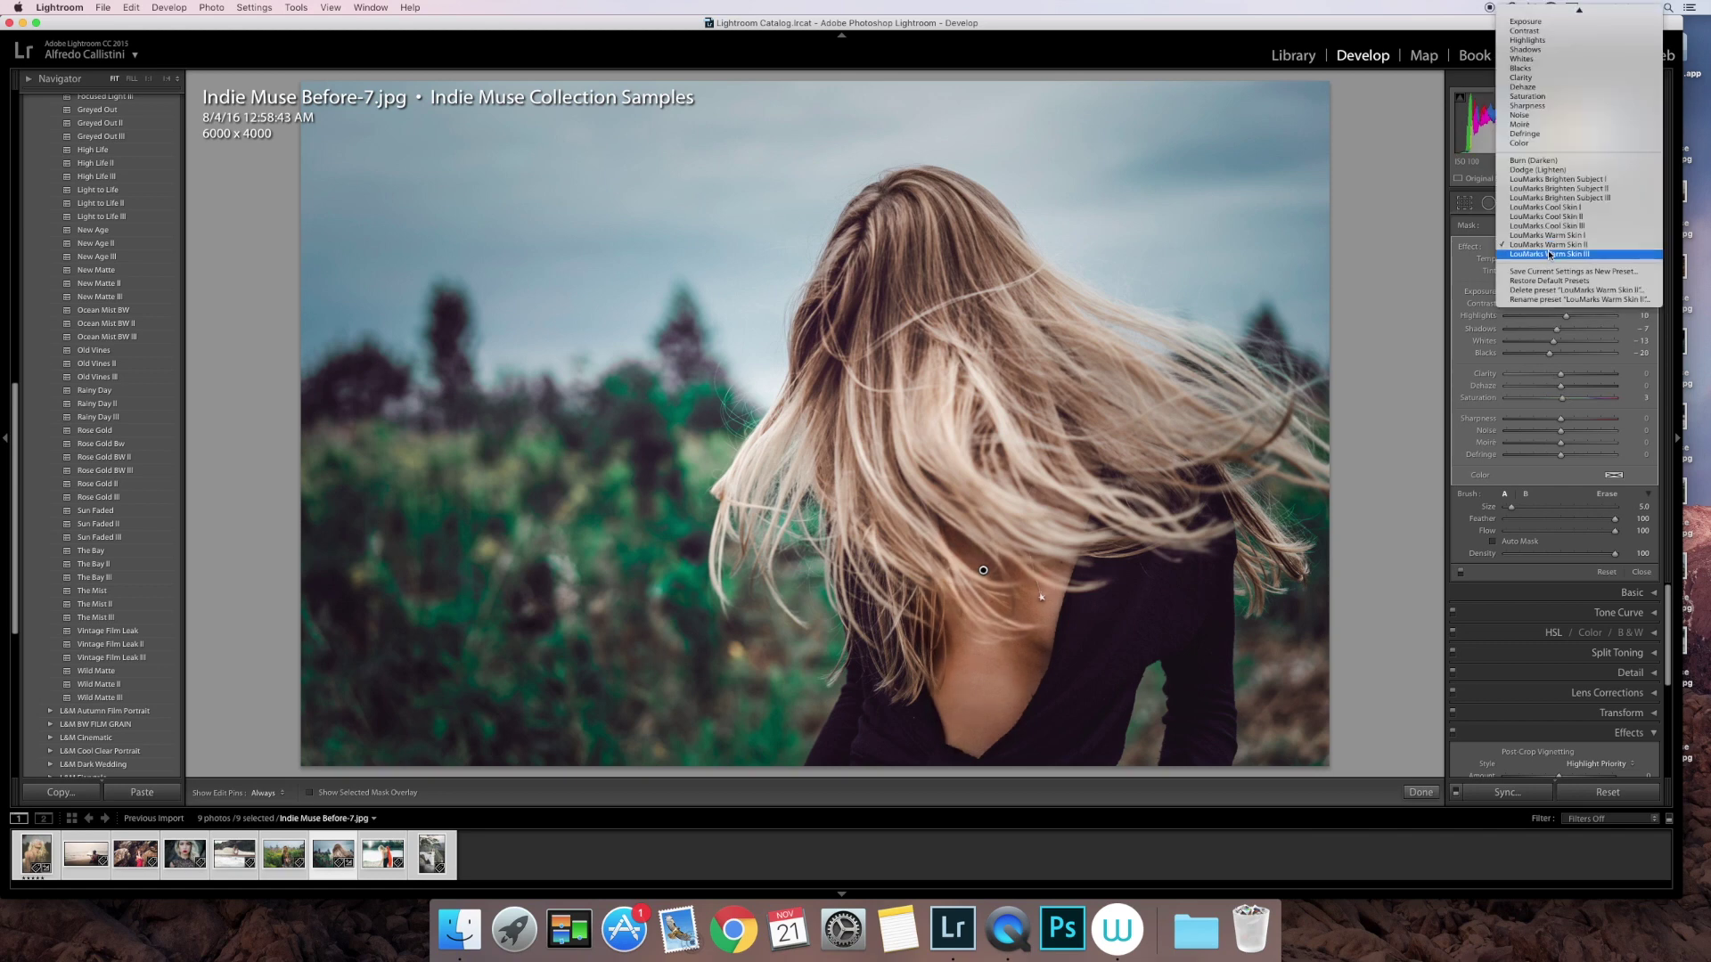
click(1548, 254)
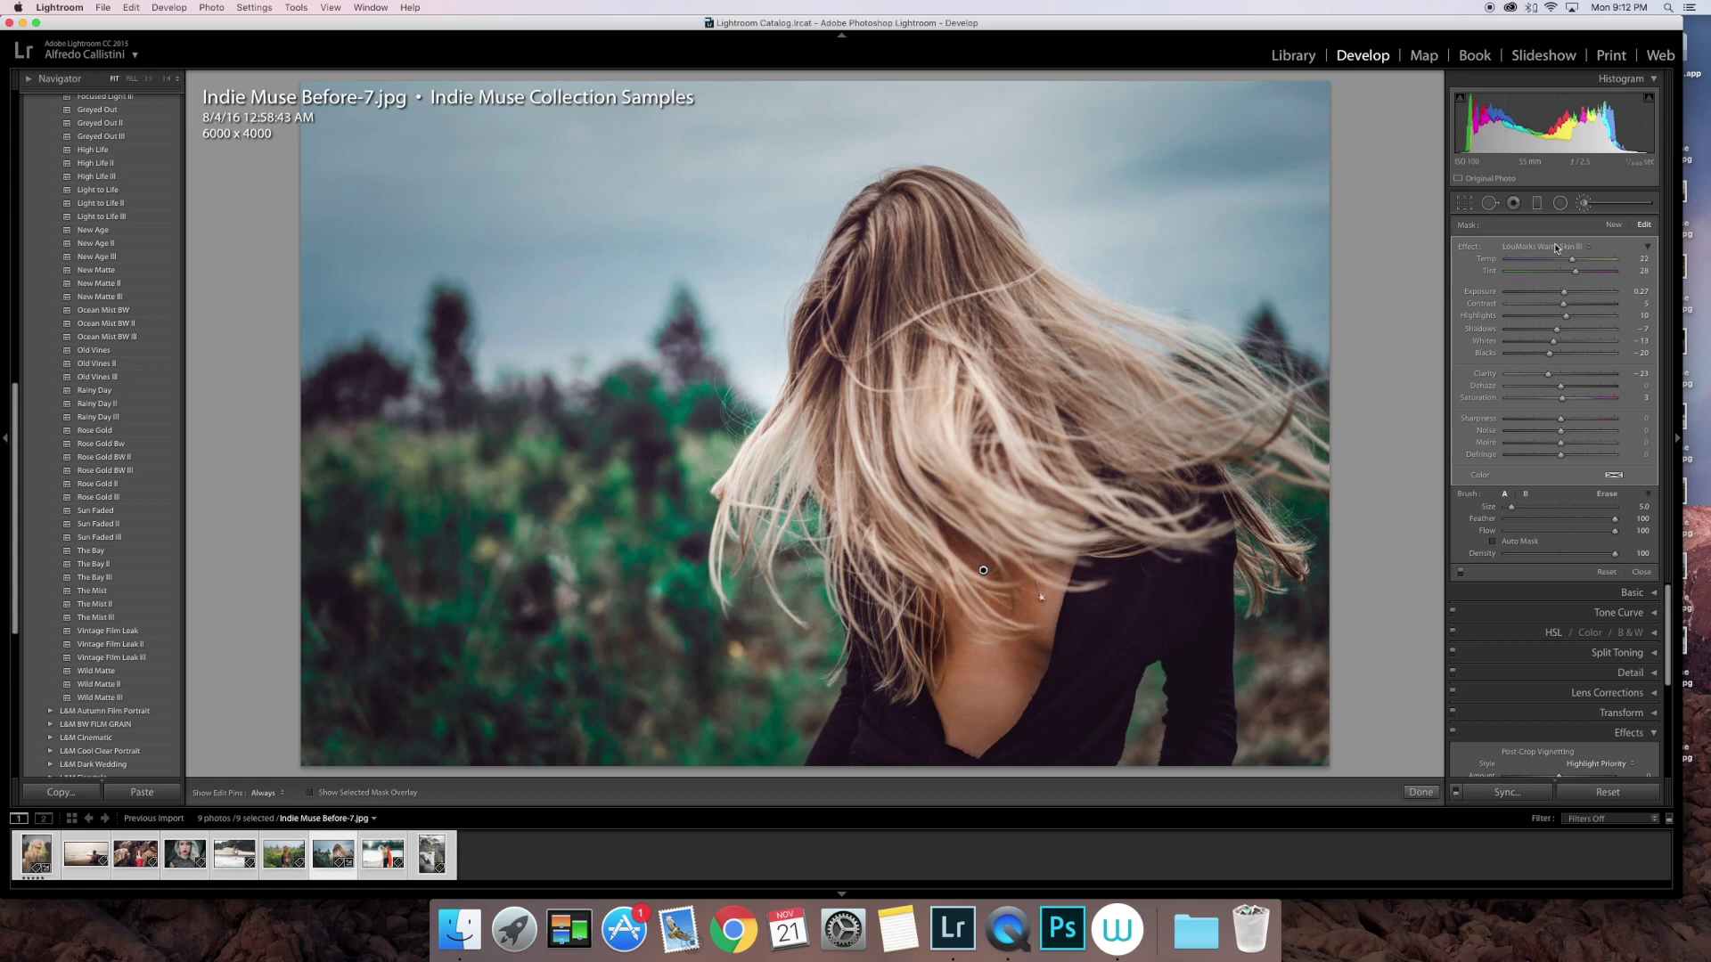
- Hide and show the edit pins repeatedly to examine the brushed skin on the woman's back
key(h)
key(h)
key(h)
key(h)
key(h)
key(h)
key(alt)
key(h)
key(h)
key(alt+h)
key(h)
- Compare LouMarks Warm Skin I on the brushed area, and set the effect back to LouMarks Warm Skin III
click(1556, 248)
click(1552, 227)
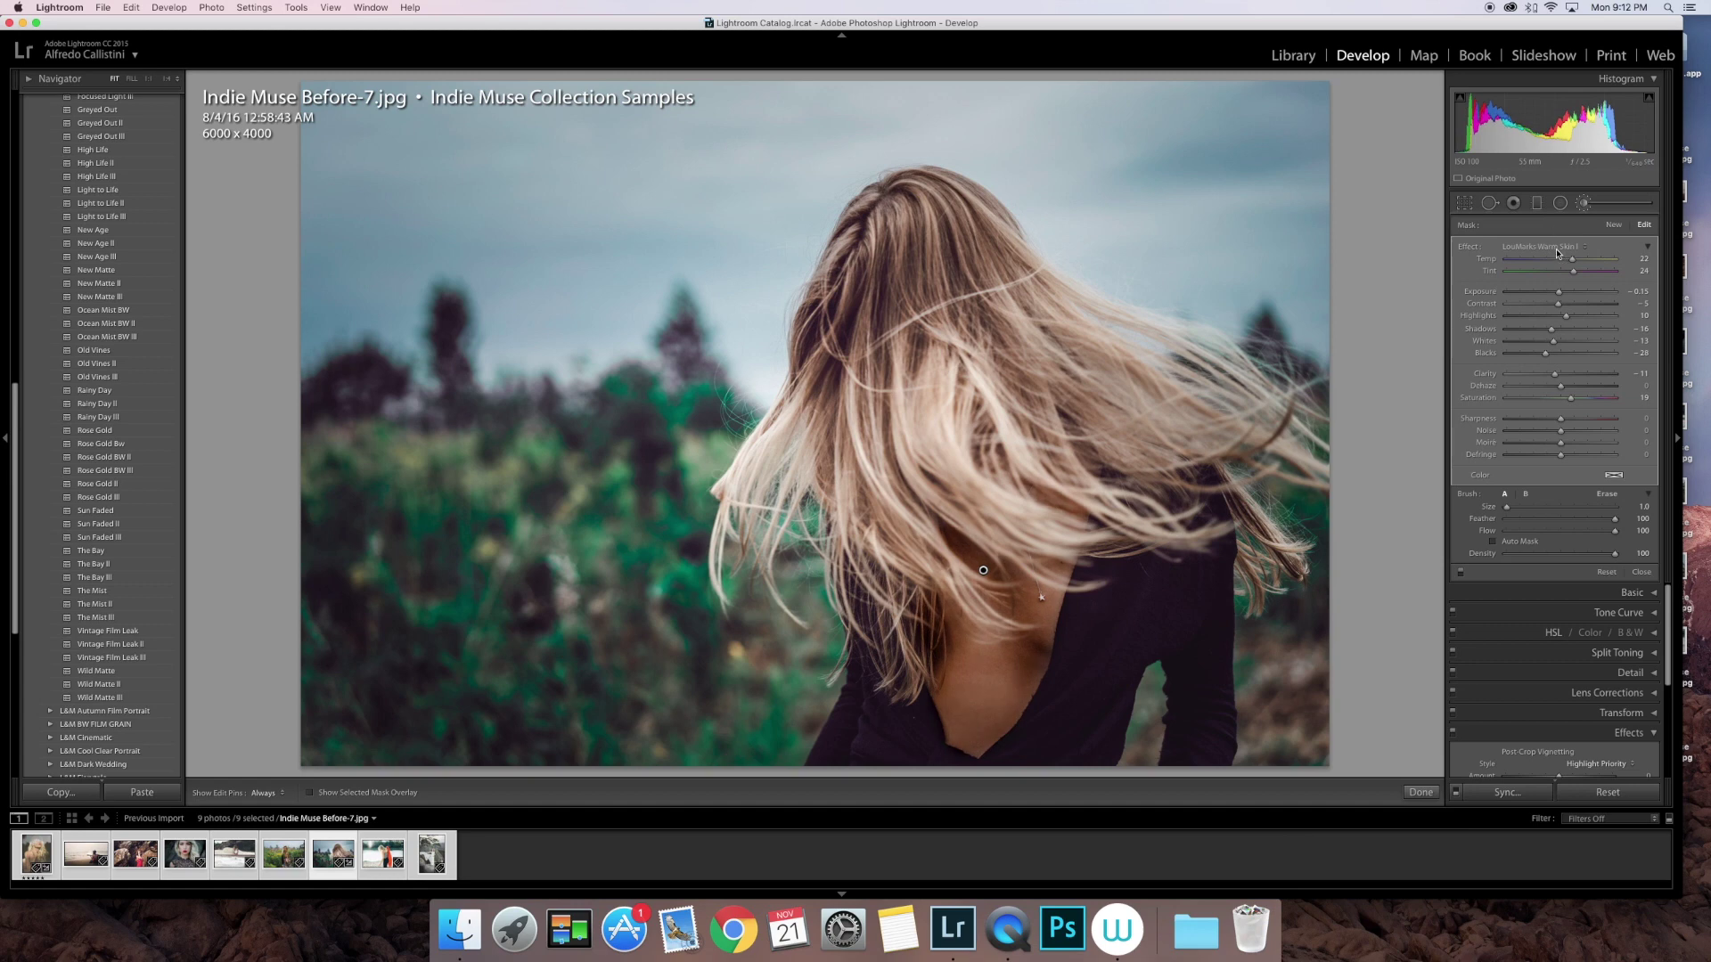
click(1557, 254)
click(1557, 263)
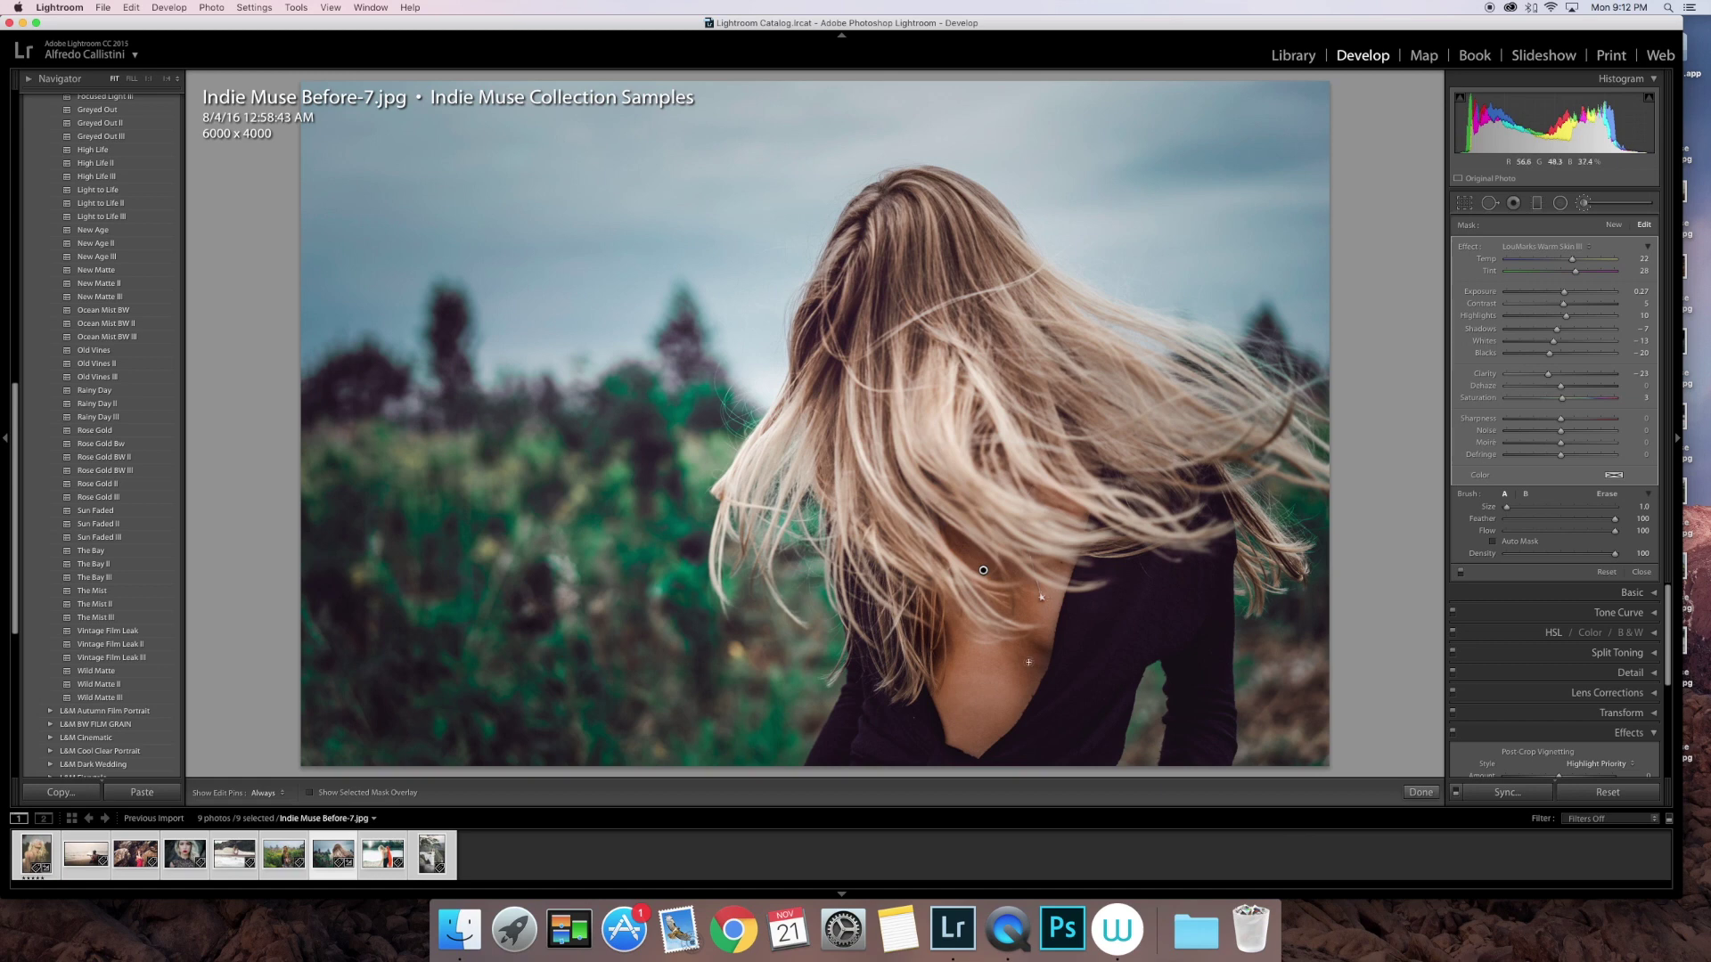
- Check the brushed skin without its edit pin, and set the brush adjustment's Temp to 13 and Tint to 19
key(h)
key(h)
drag(1574, 271, 1570, 274)
- Restore the long-haired woman's photo with the Reset Image preset, clear its brush adjustments and close the adjustment brush
scroll(117, 139, up, 5)
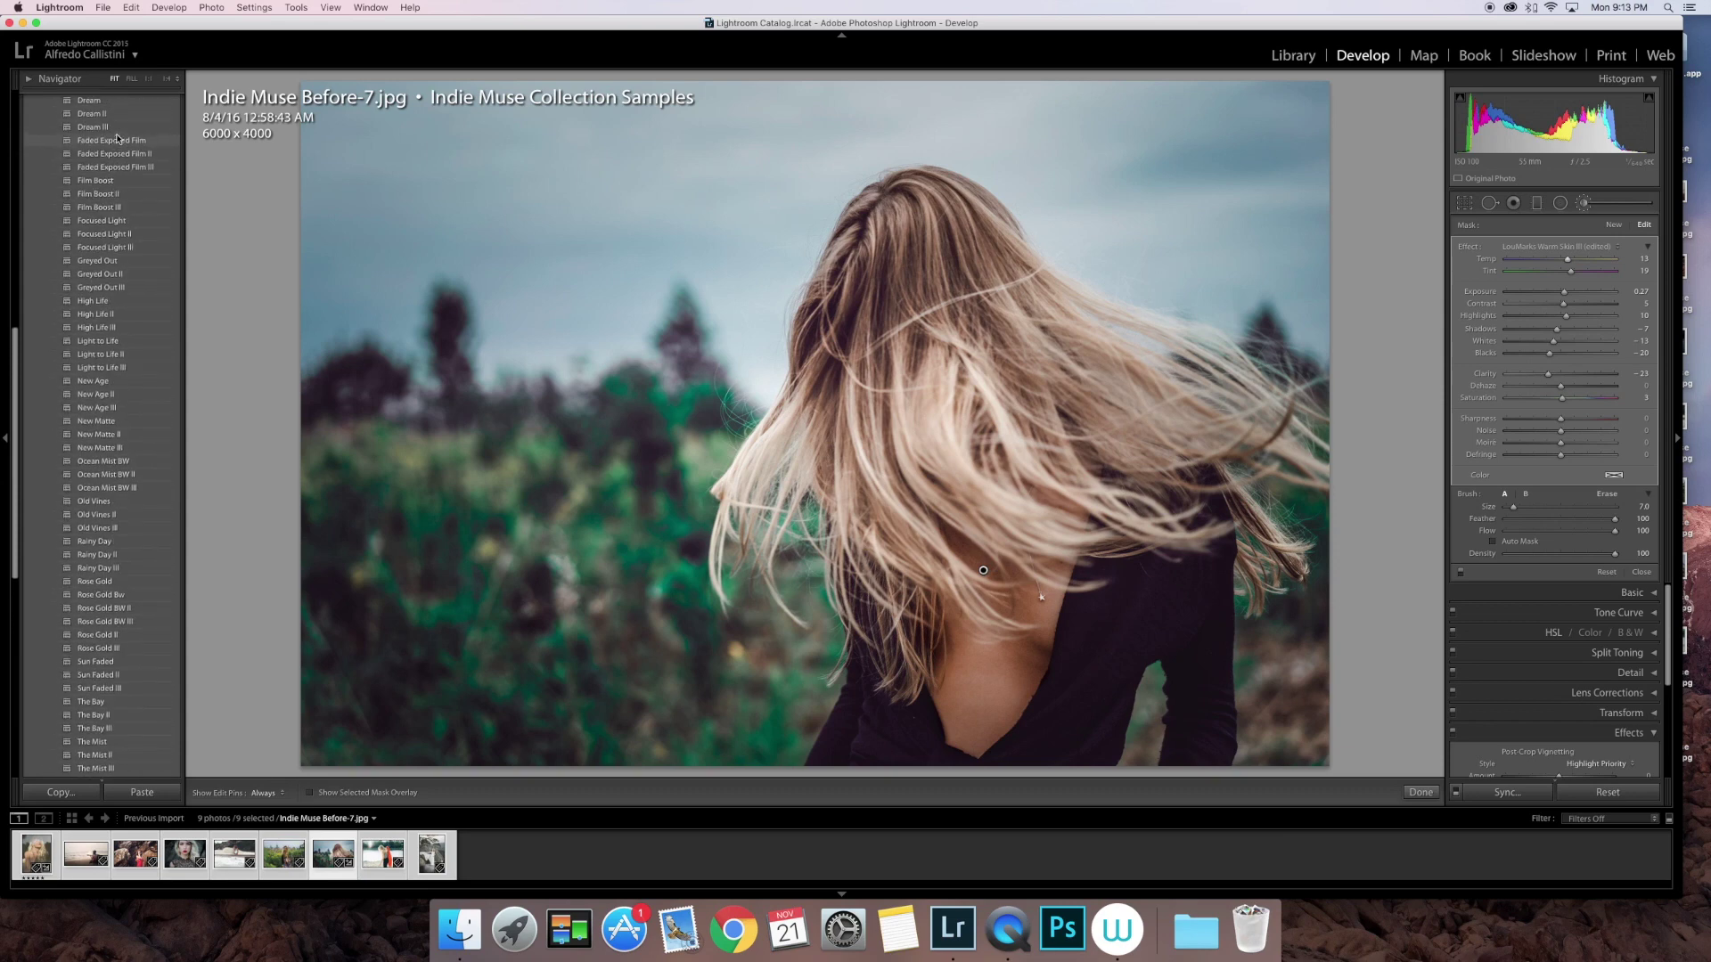
scroll(118, 139, up, 15)
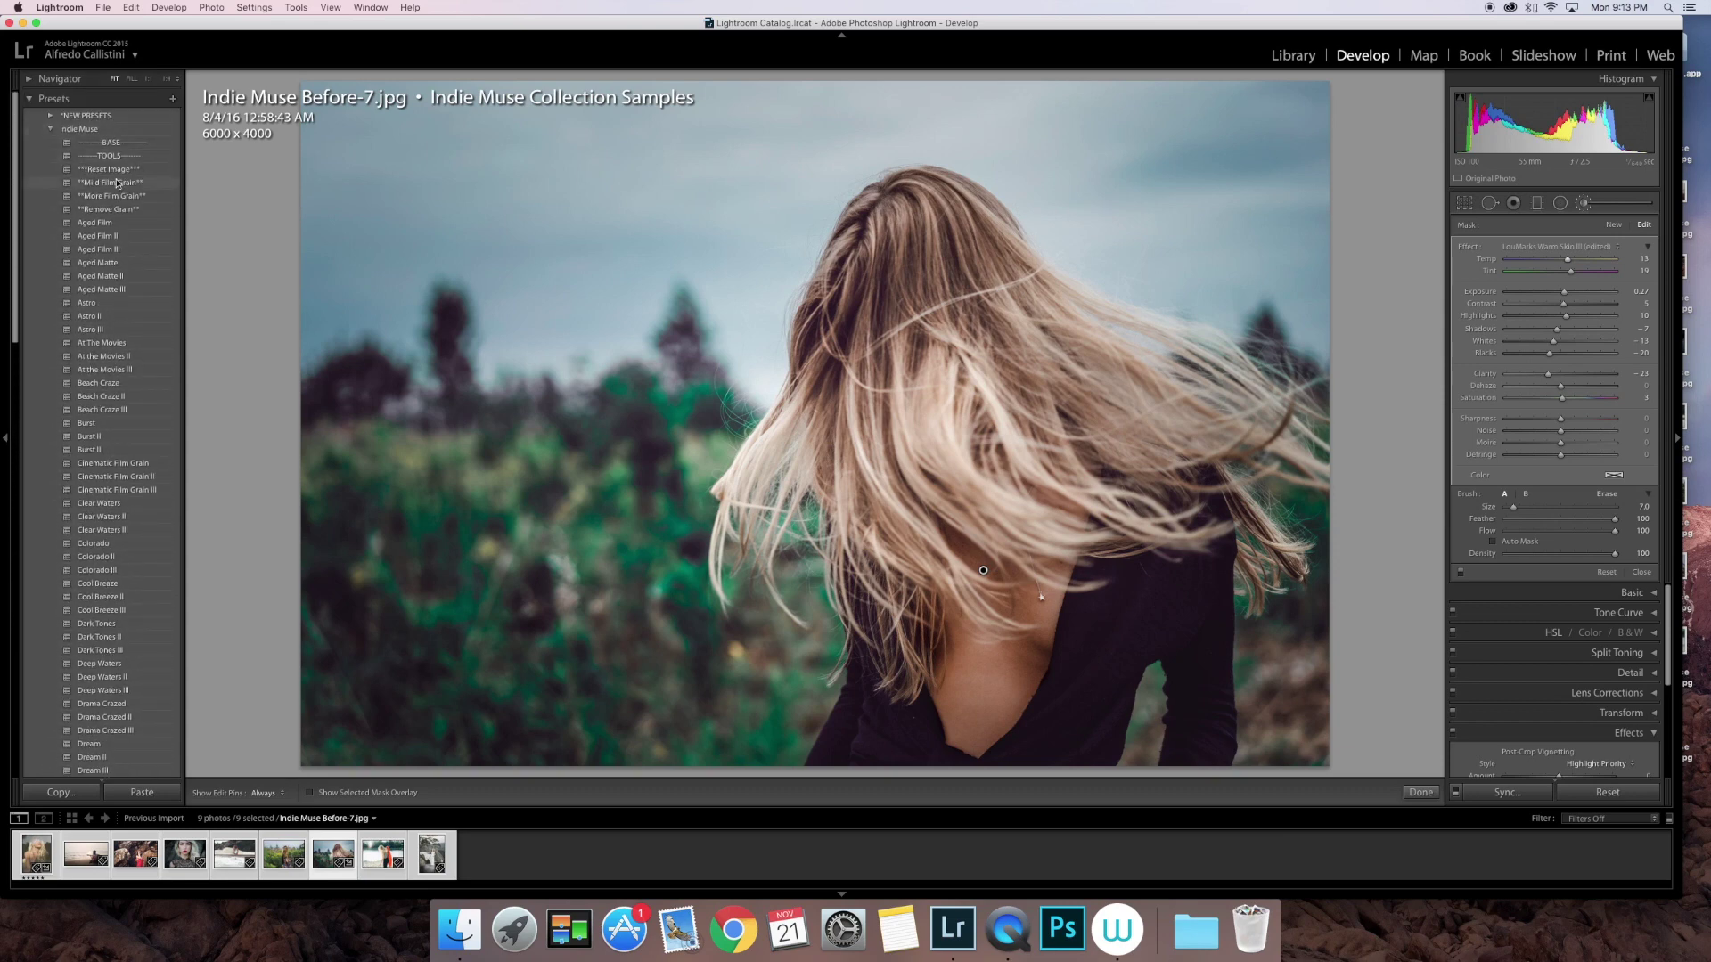
click(114, 169)
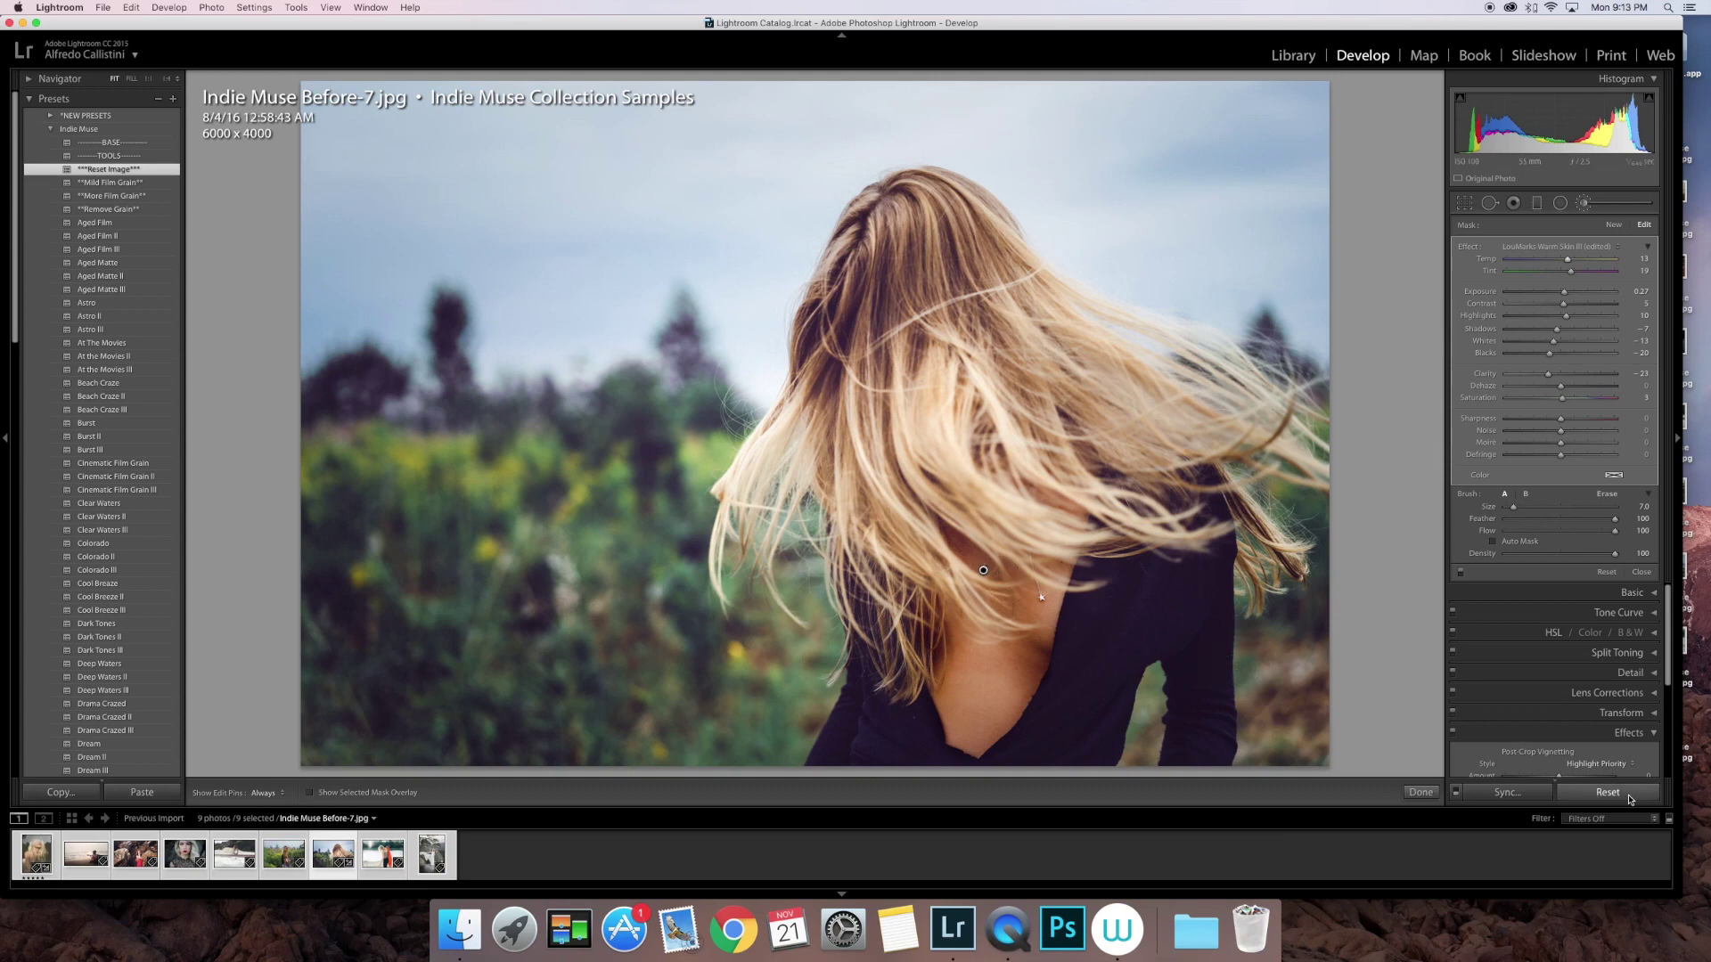
click(1606, 572)
click(1638, 573)
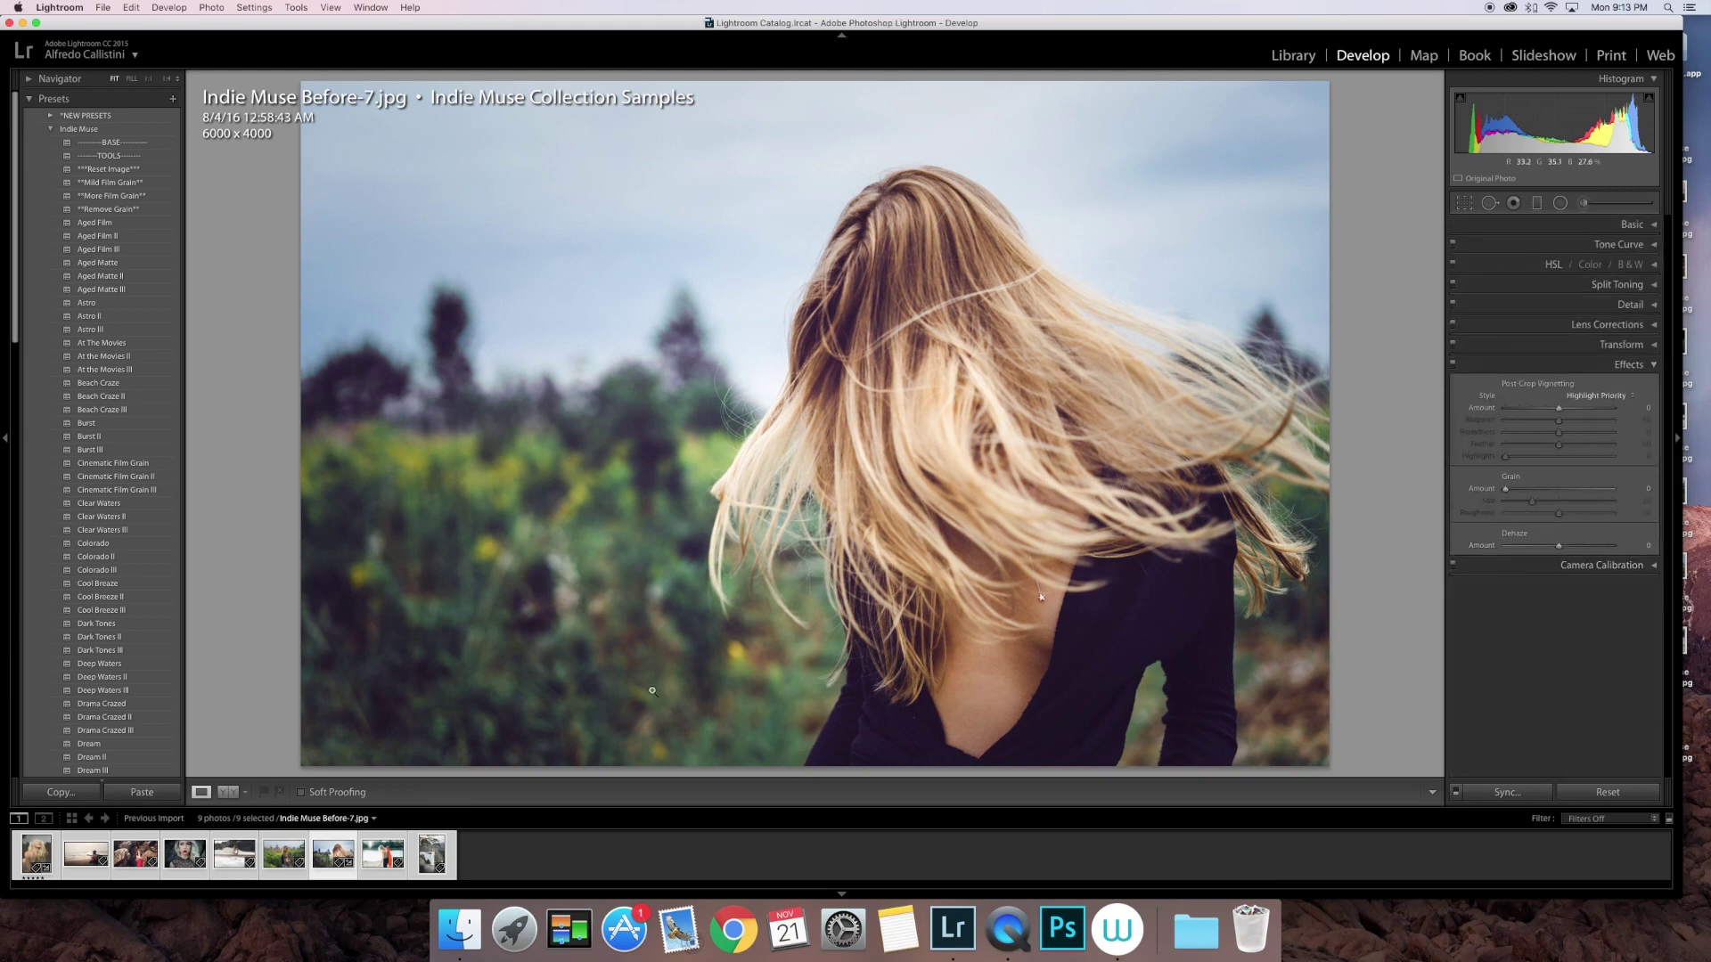
- Open the surfboard photo Indie Muse Before-5.jpg and apply the Greyed Out preset
click(235, 857)
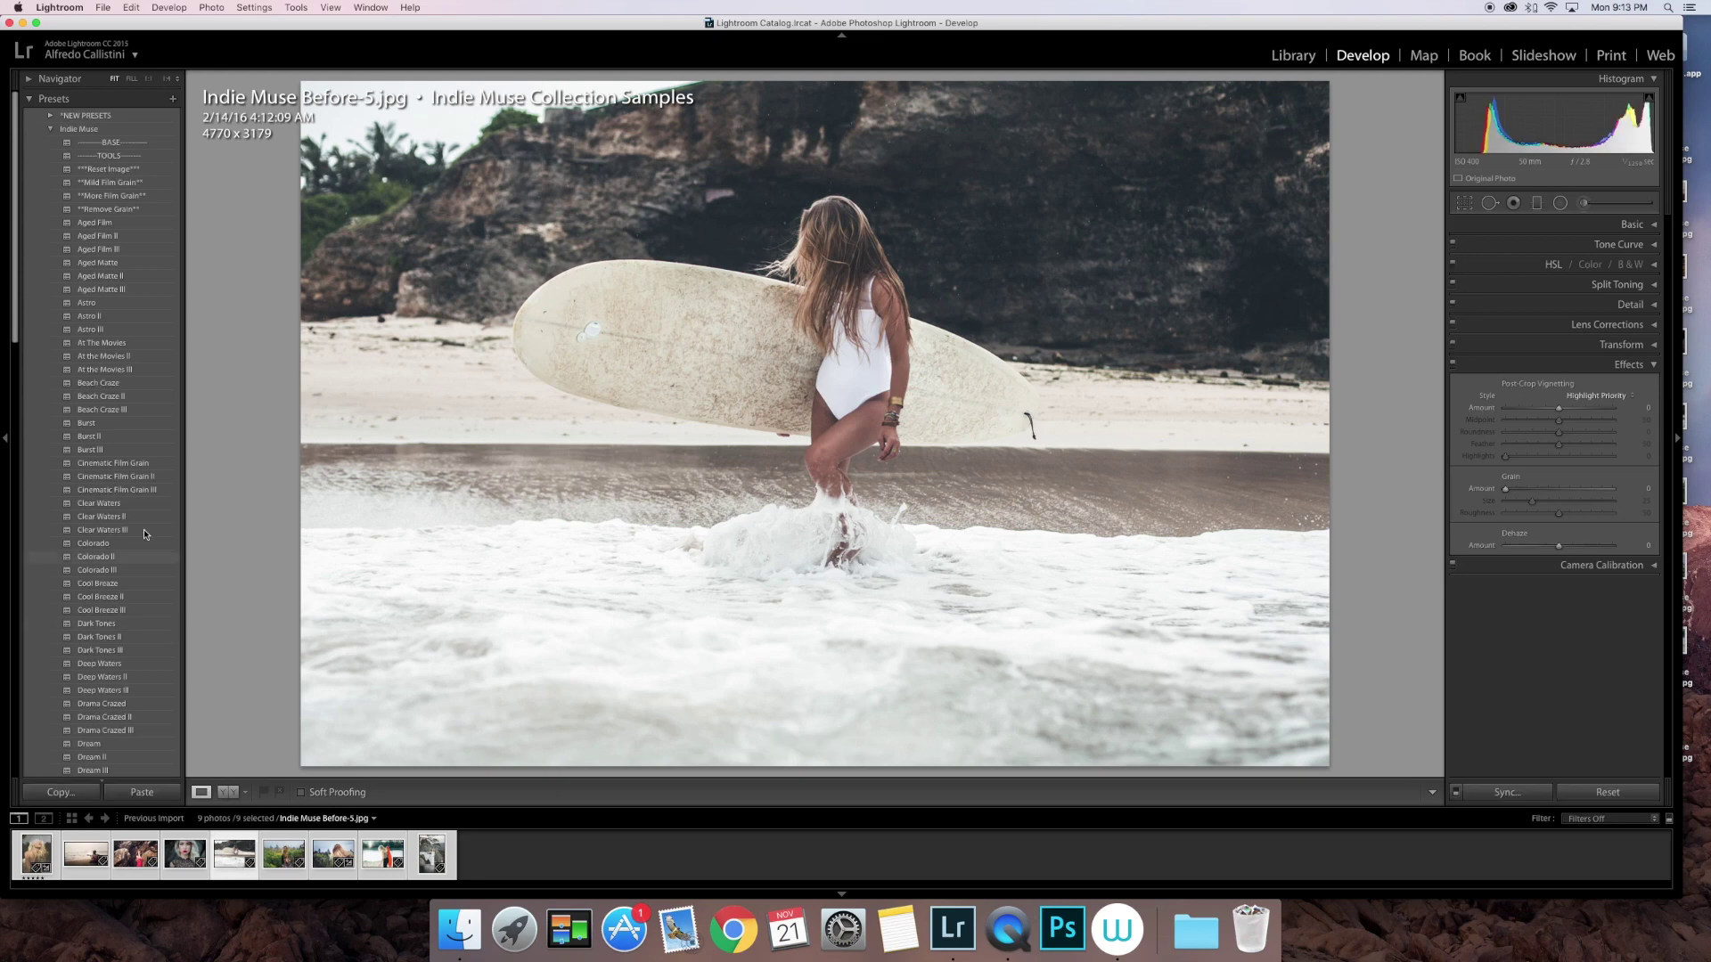
scroll(137, 514, down, 5)
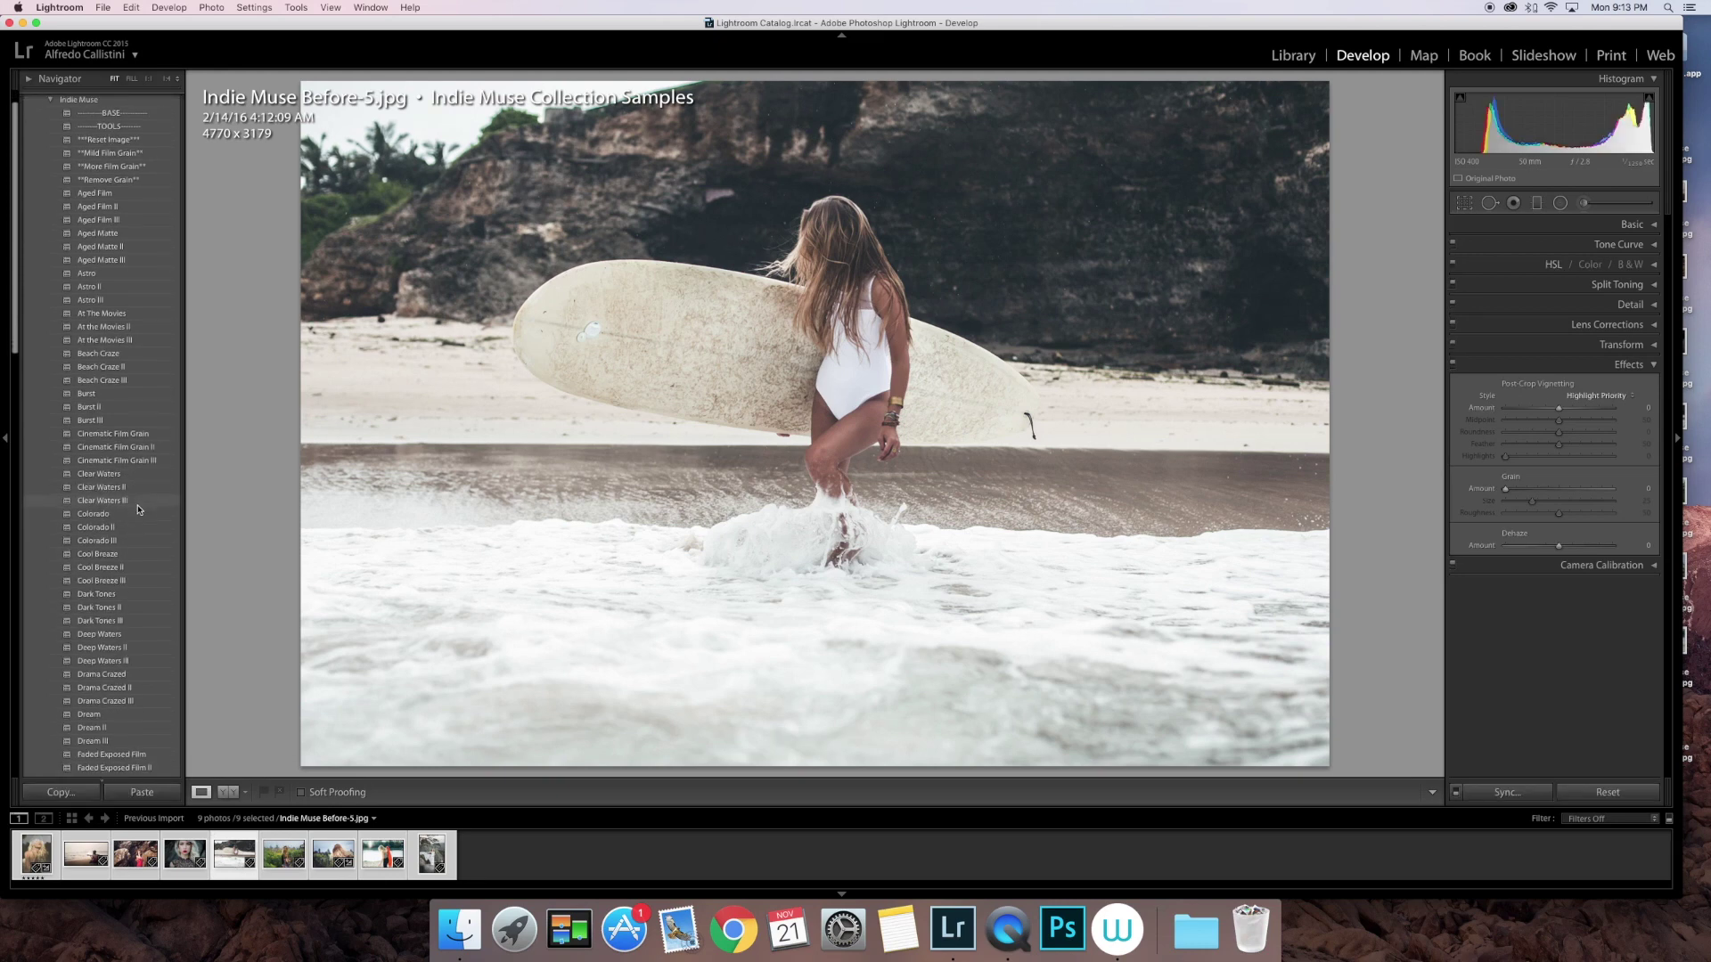
scroll(138, 509, down, 7)
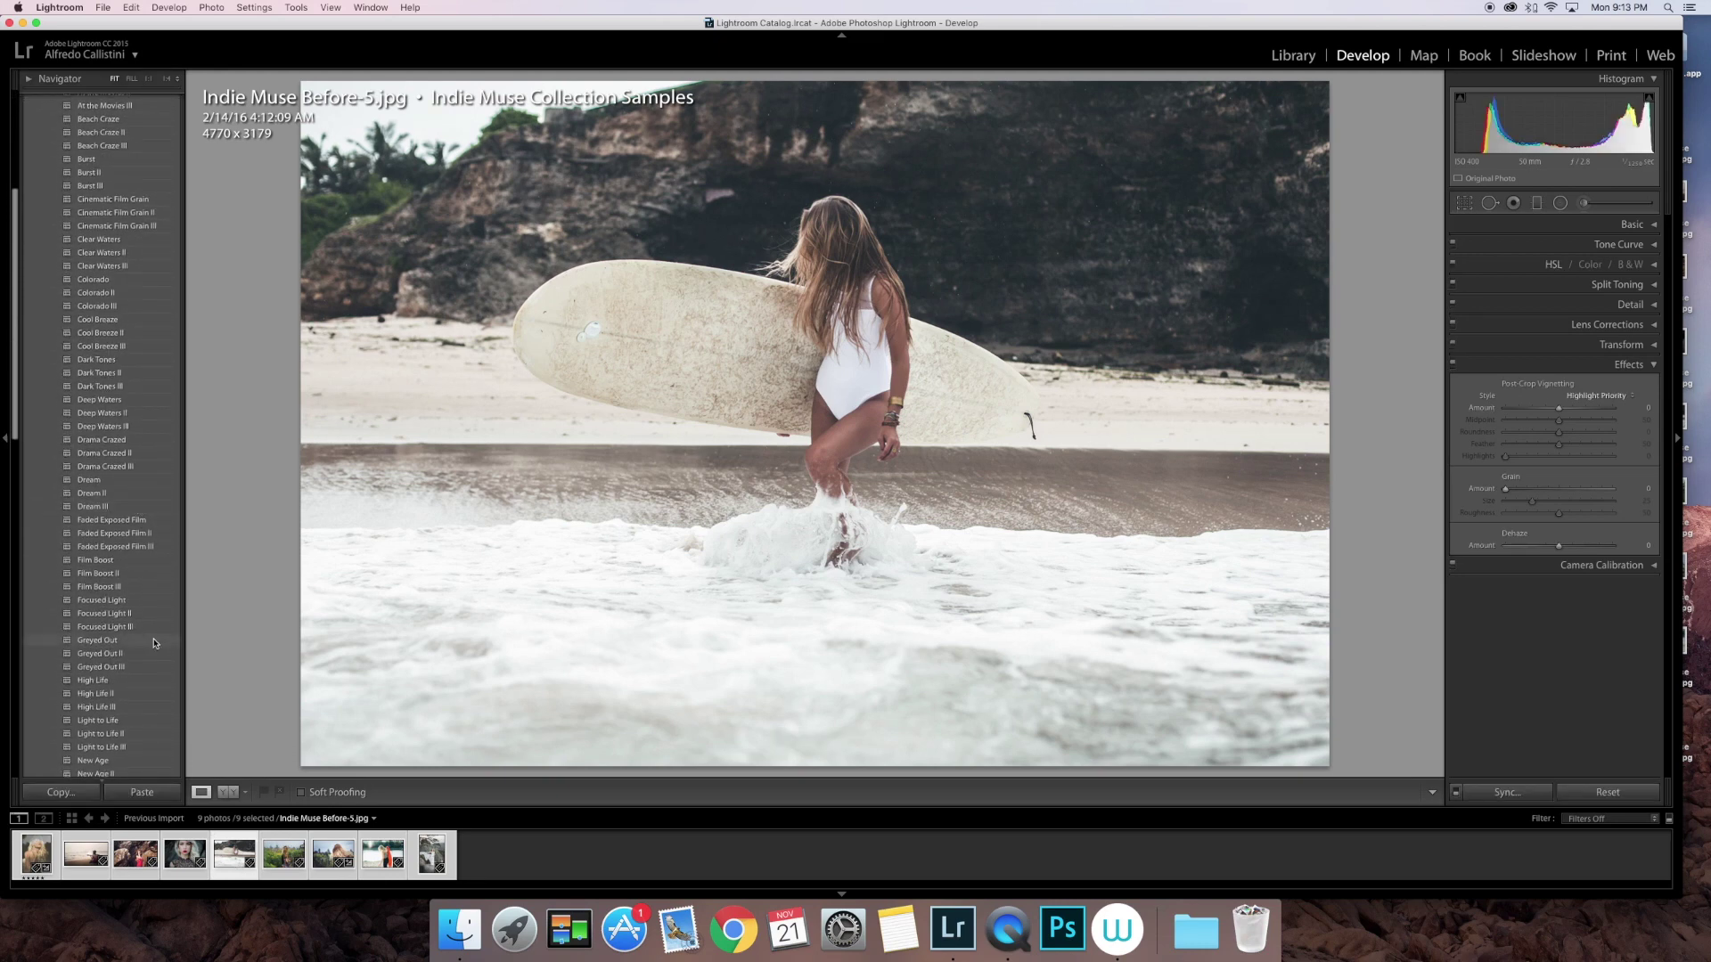
click(154, 641)
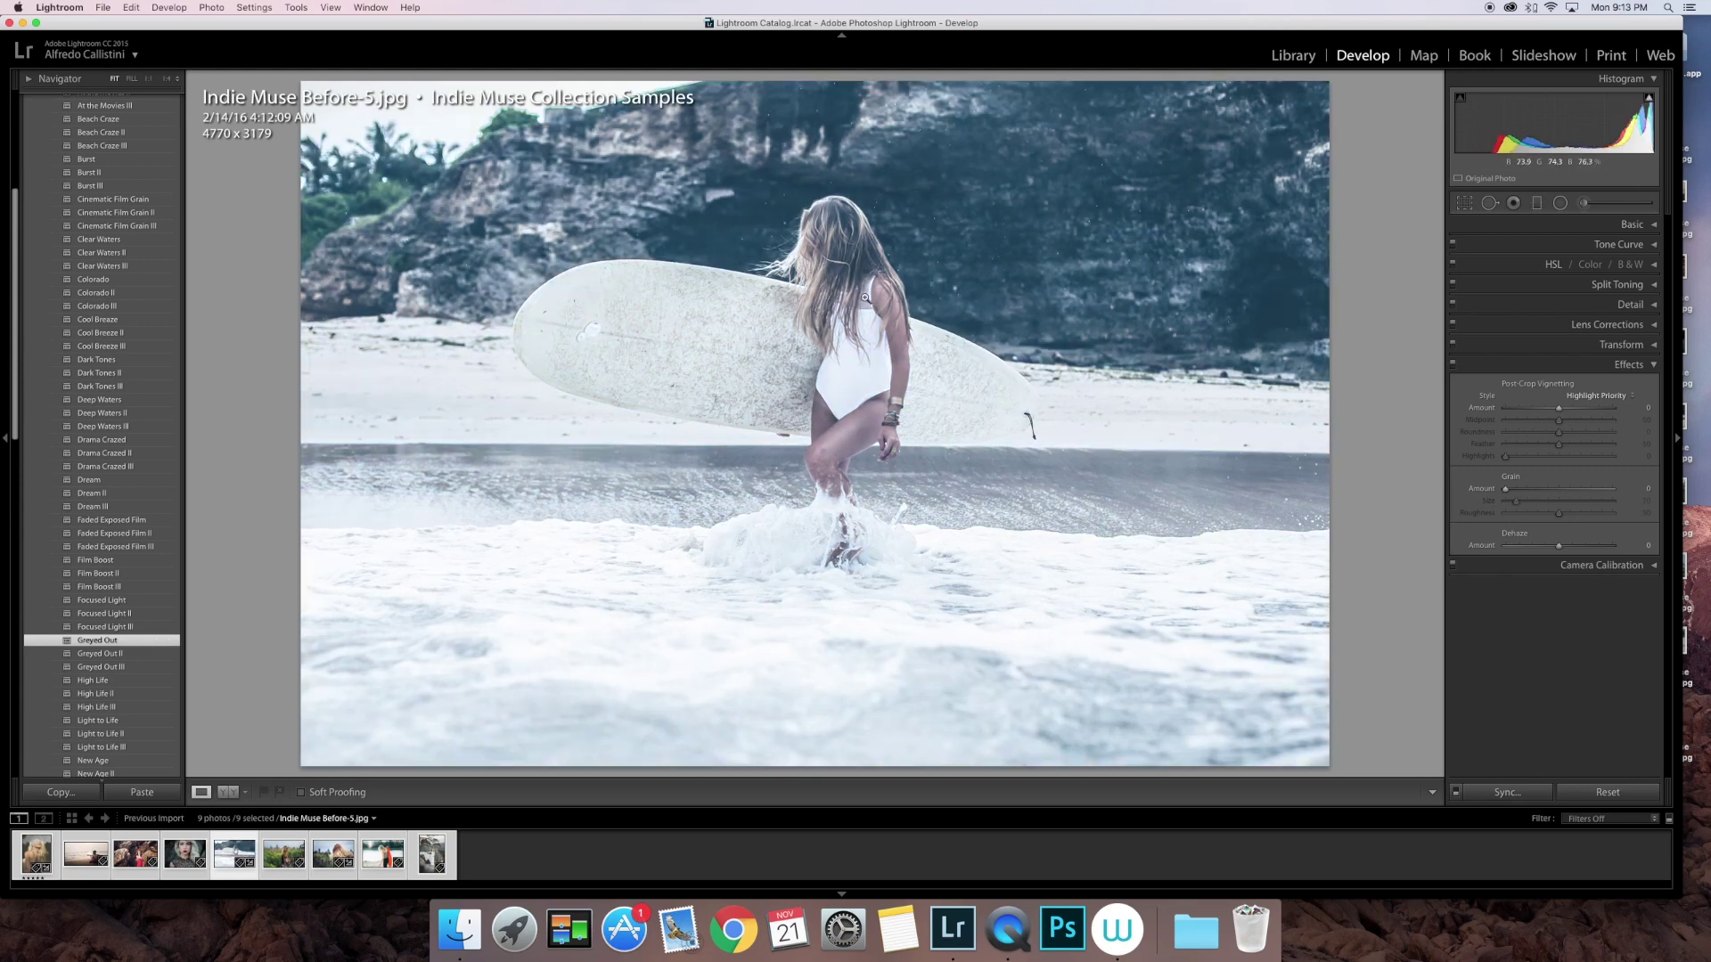
- Brush LouMarks Brighten Subject I over the surfer at brush size 13, and switch the brushed area's effect to LouMarks Brighten Subject II
click(1583, 203)
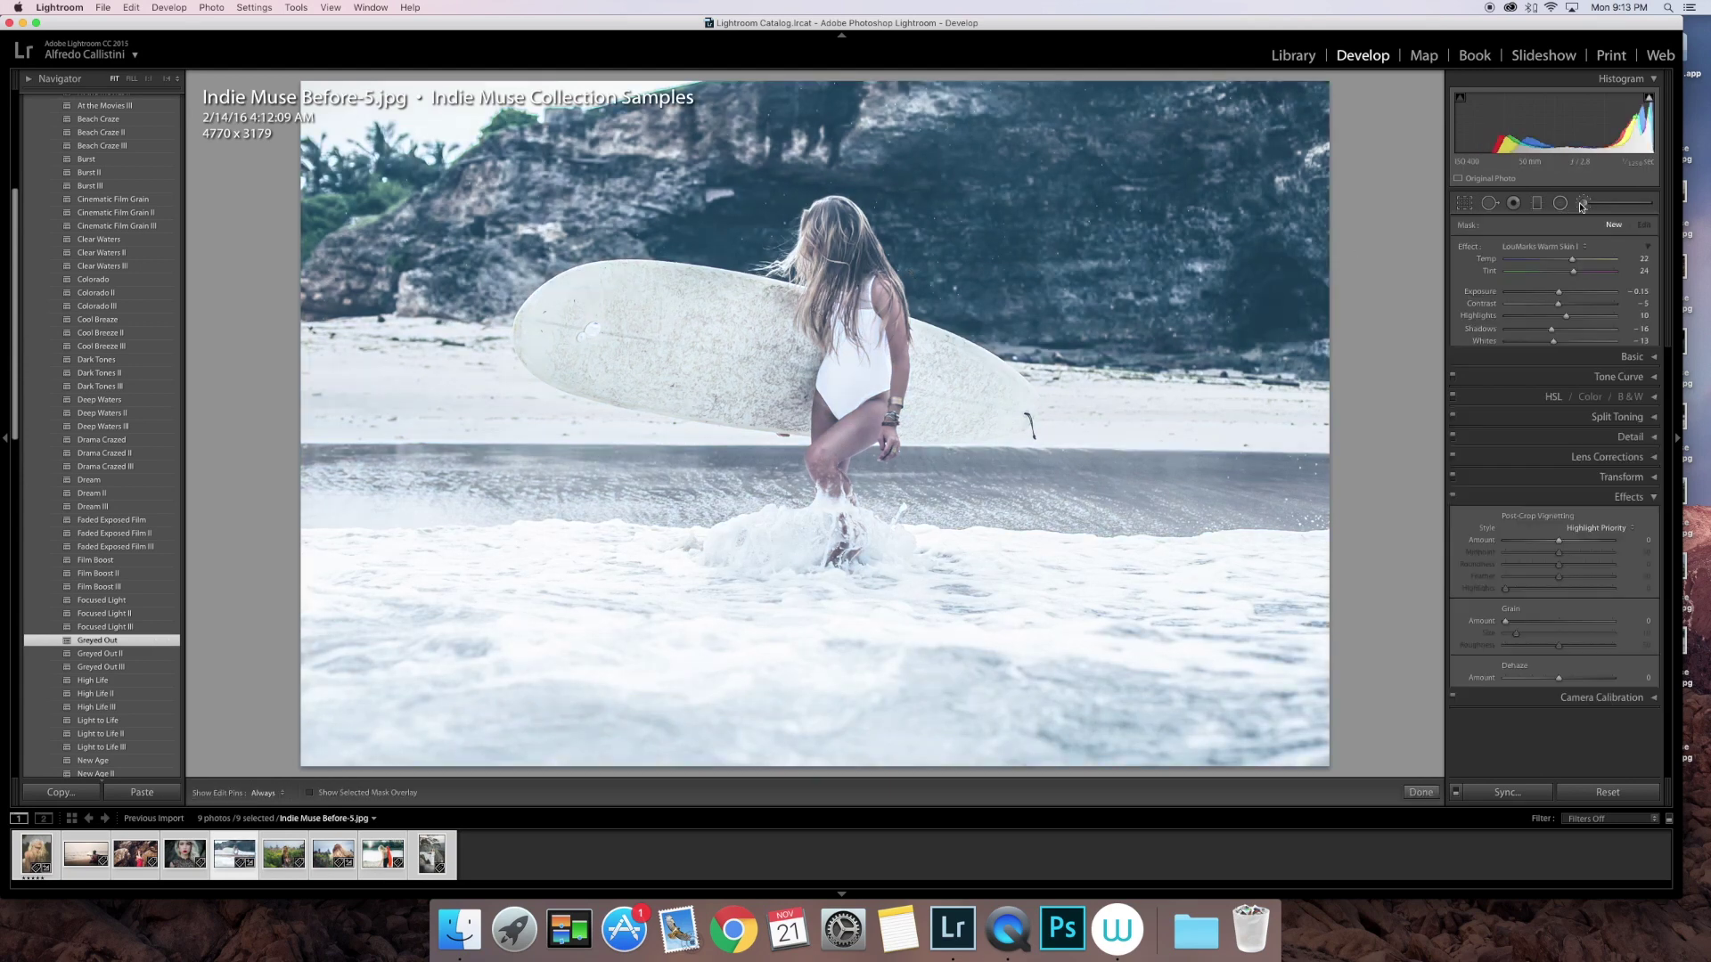
click(1580, 247)
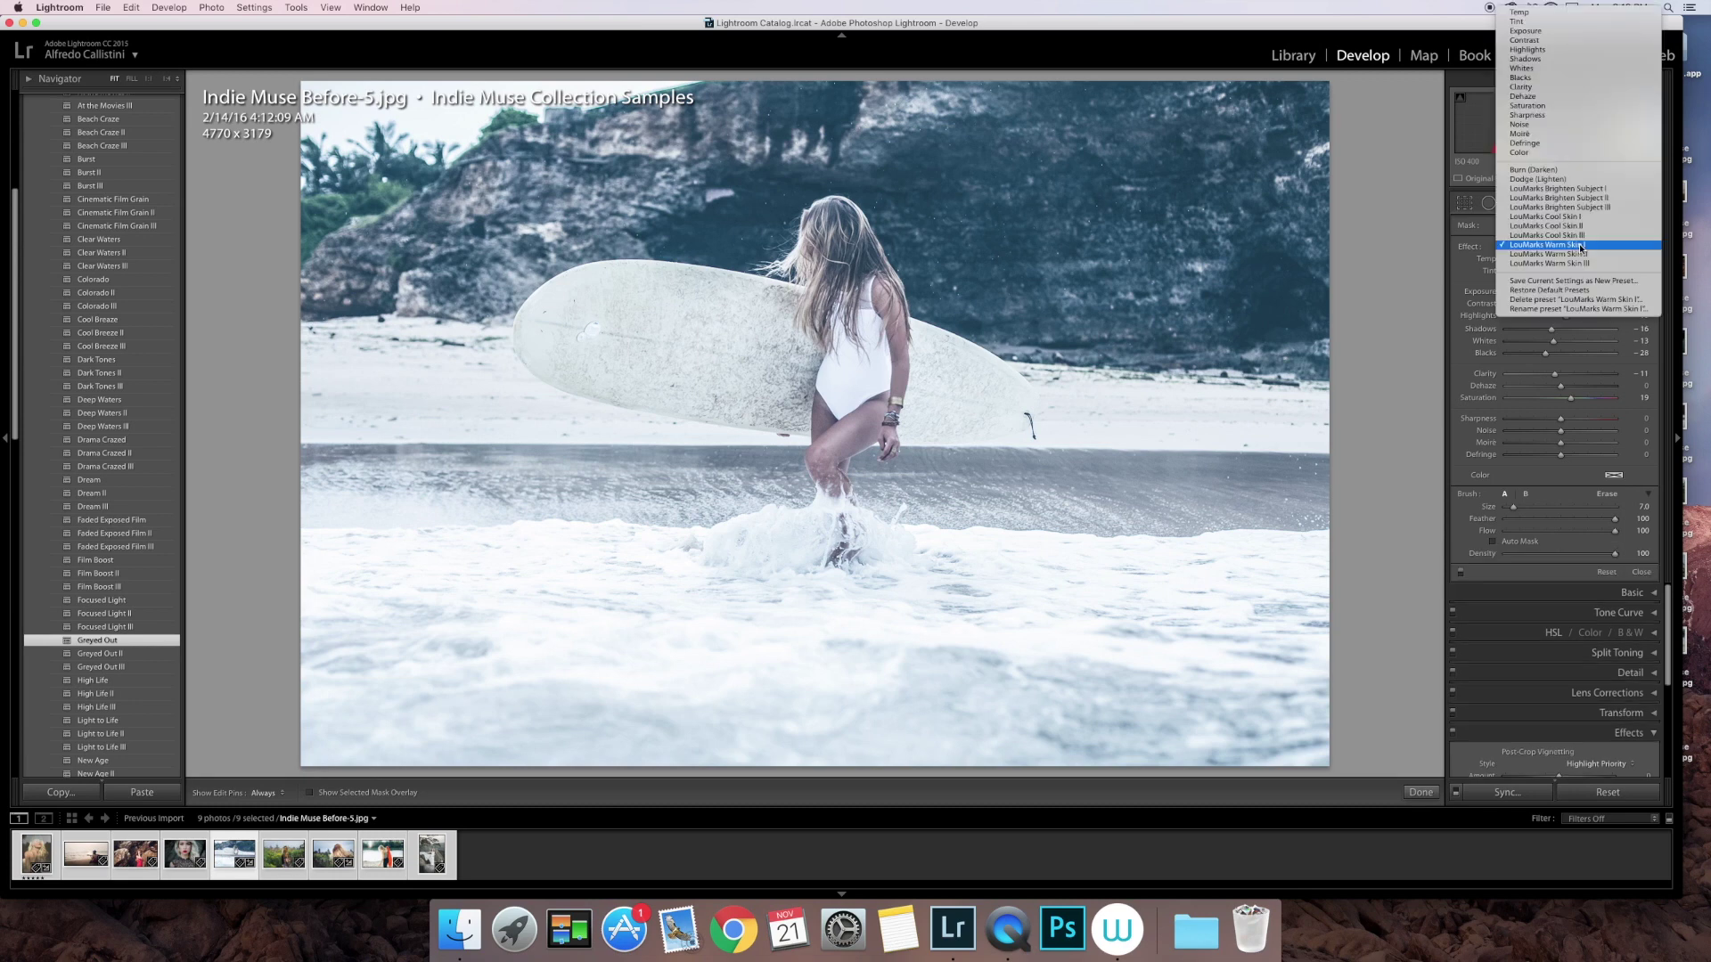
click(1584, 188)
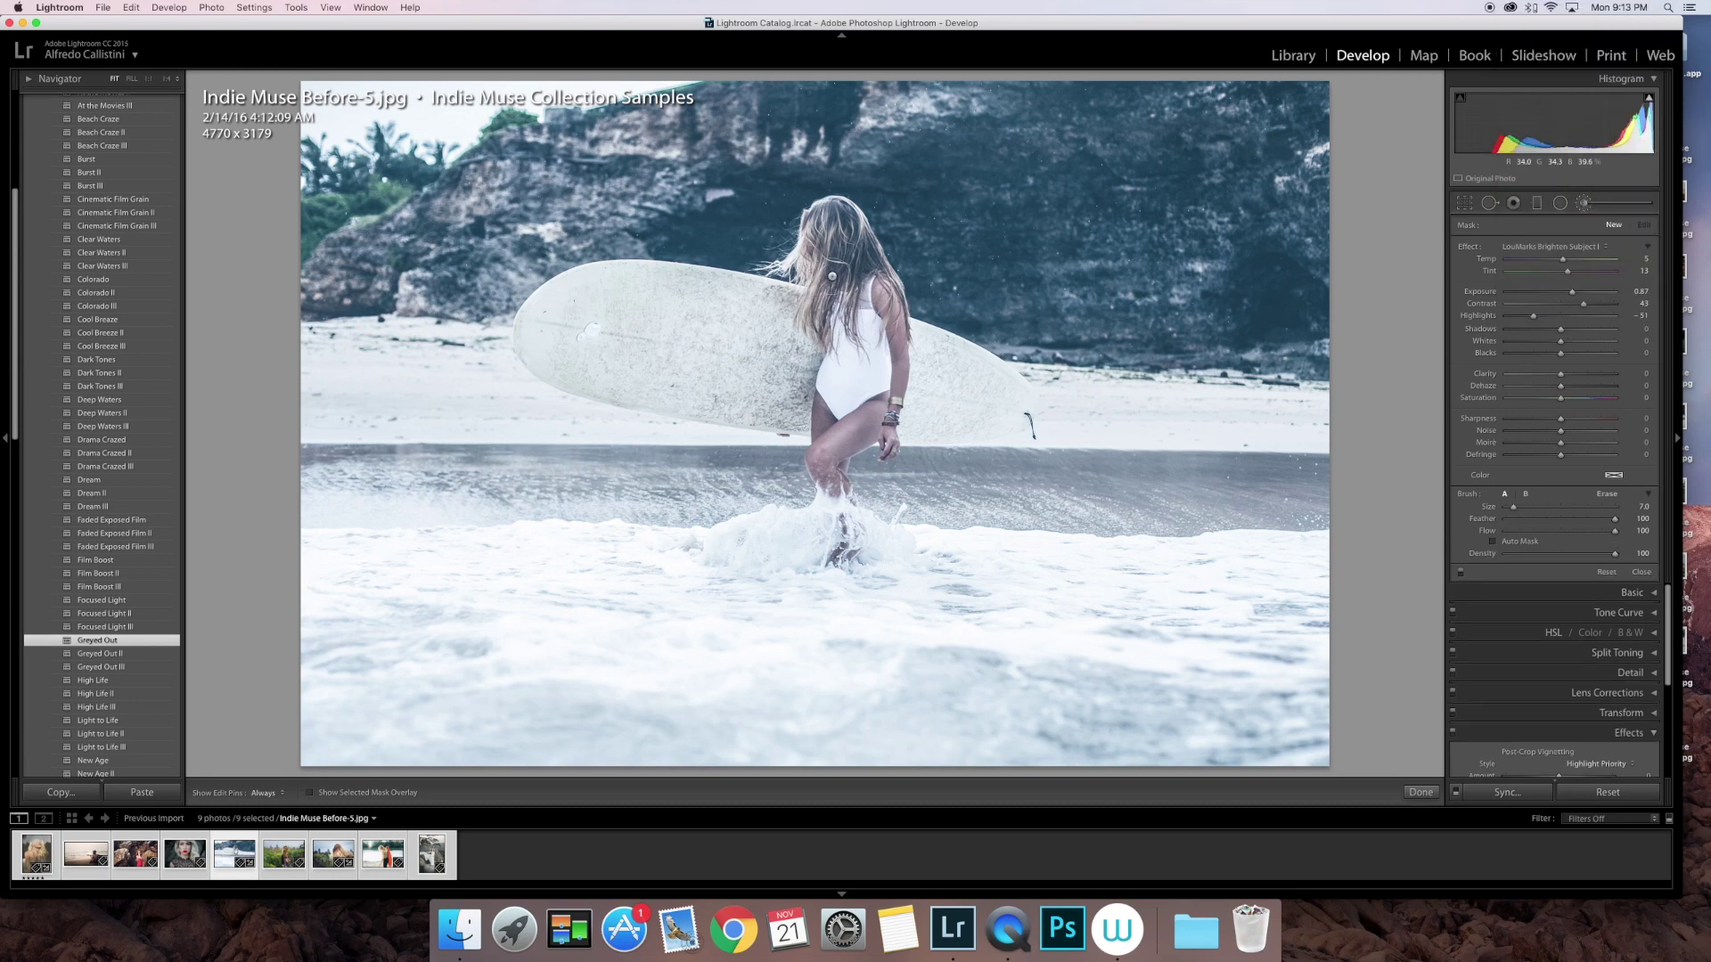
scroll(830, 231, up, 4)
mouse_move(829, 232)
mouse_down()
mouse_move(843, 353)
mouse_move(829, 503)
mouse_up()
key(h)
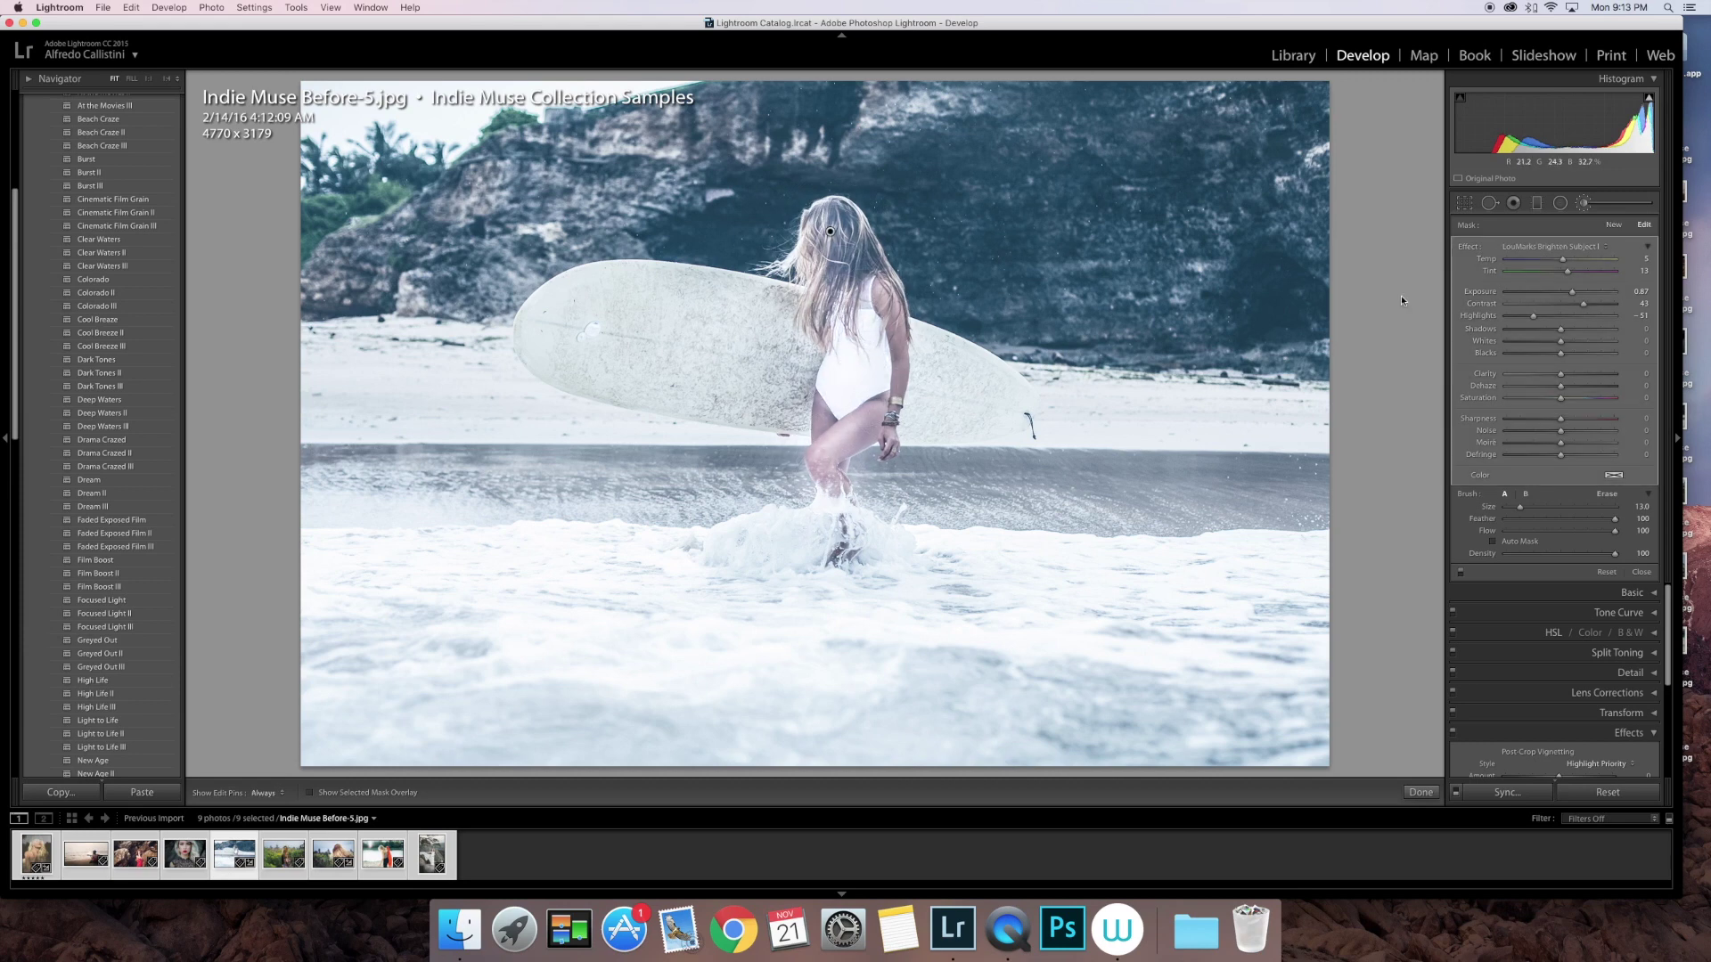
click(1590, 253)
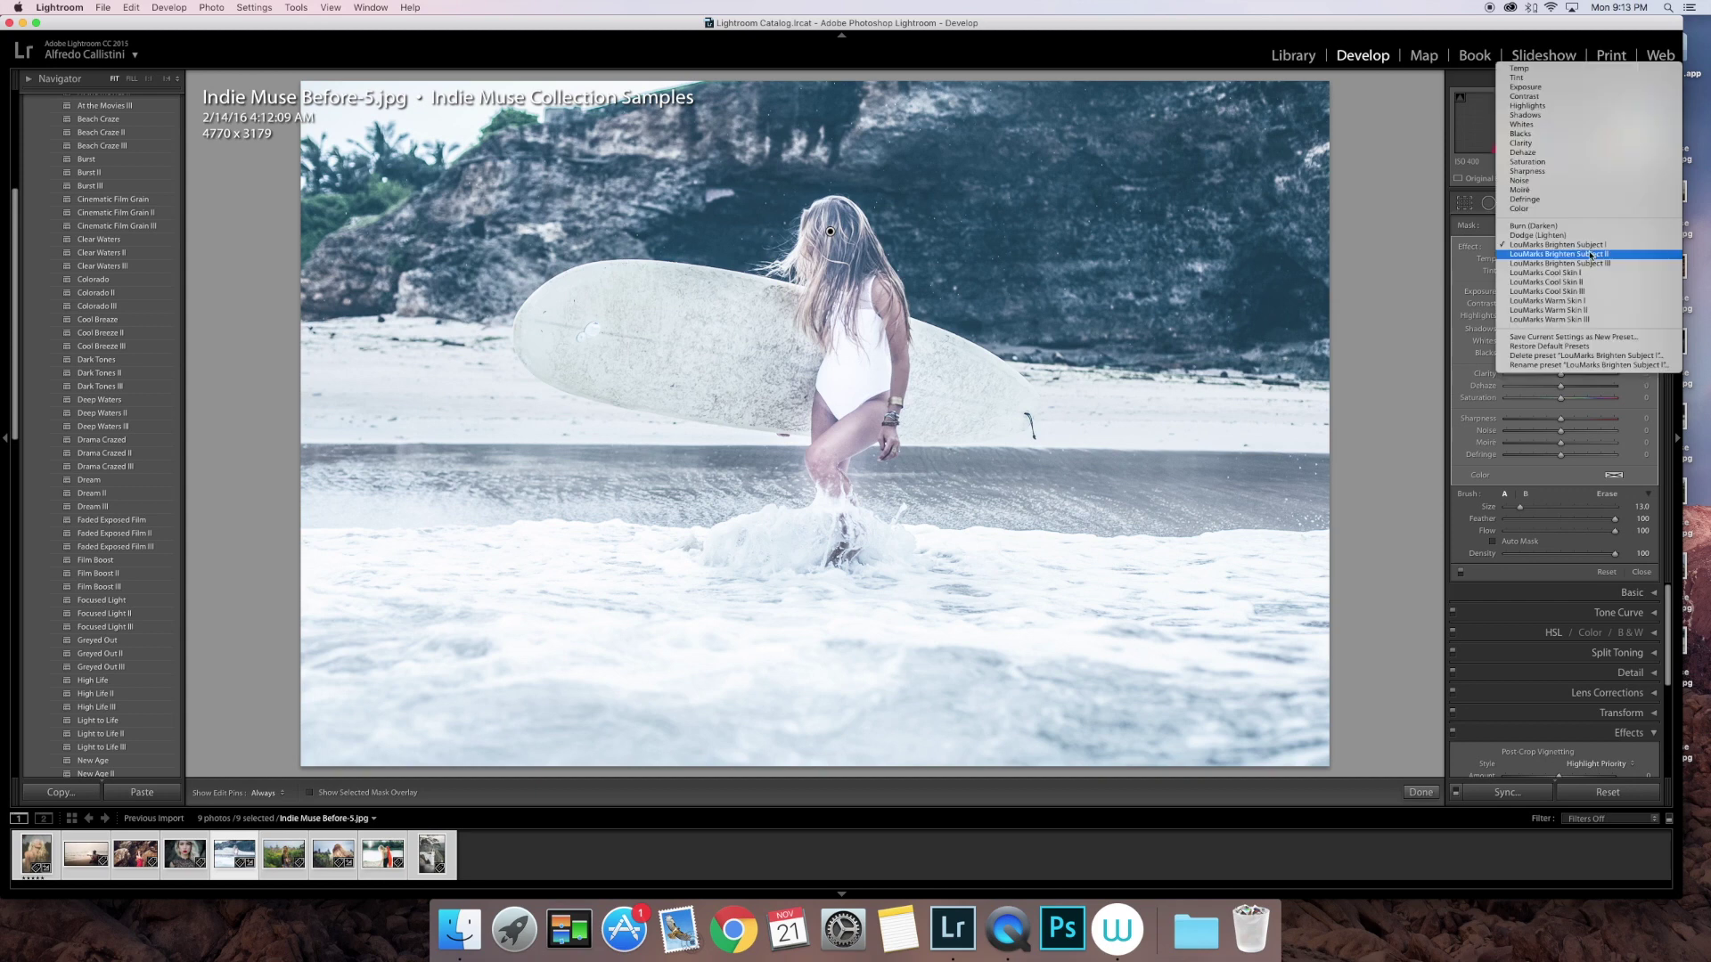
click(1590, 255)
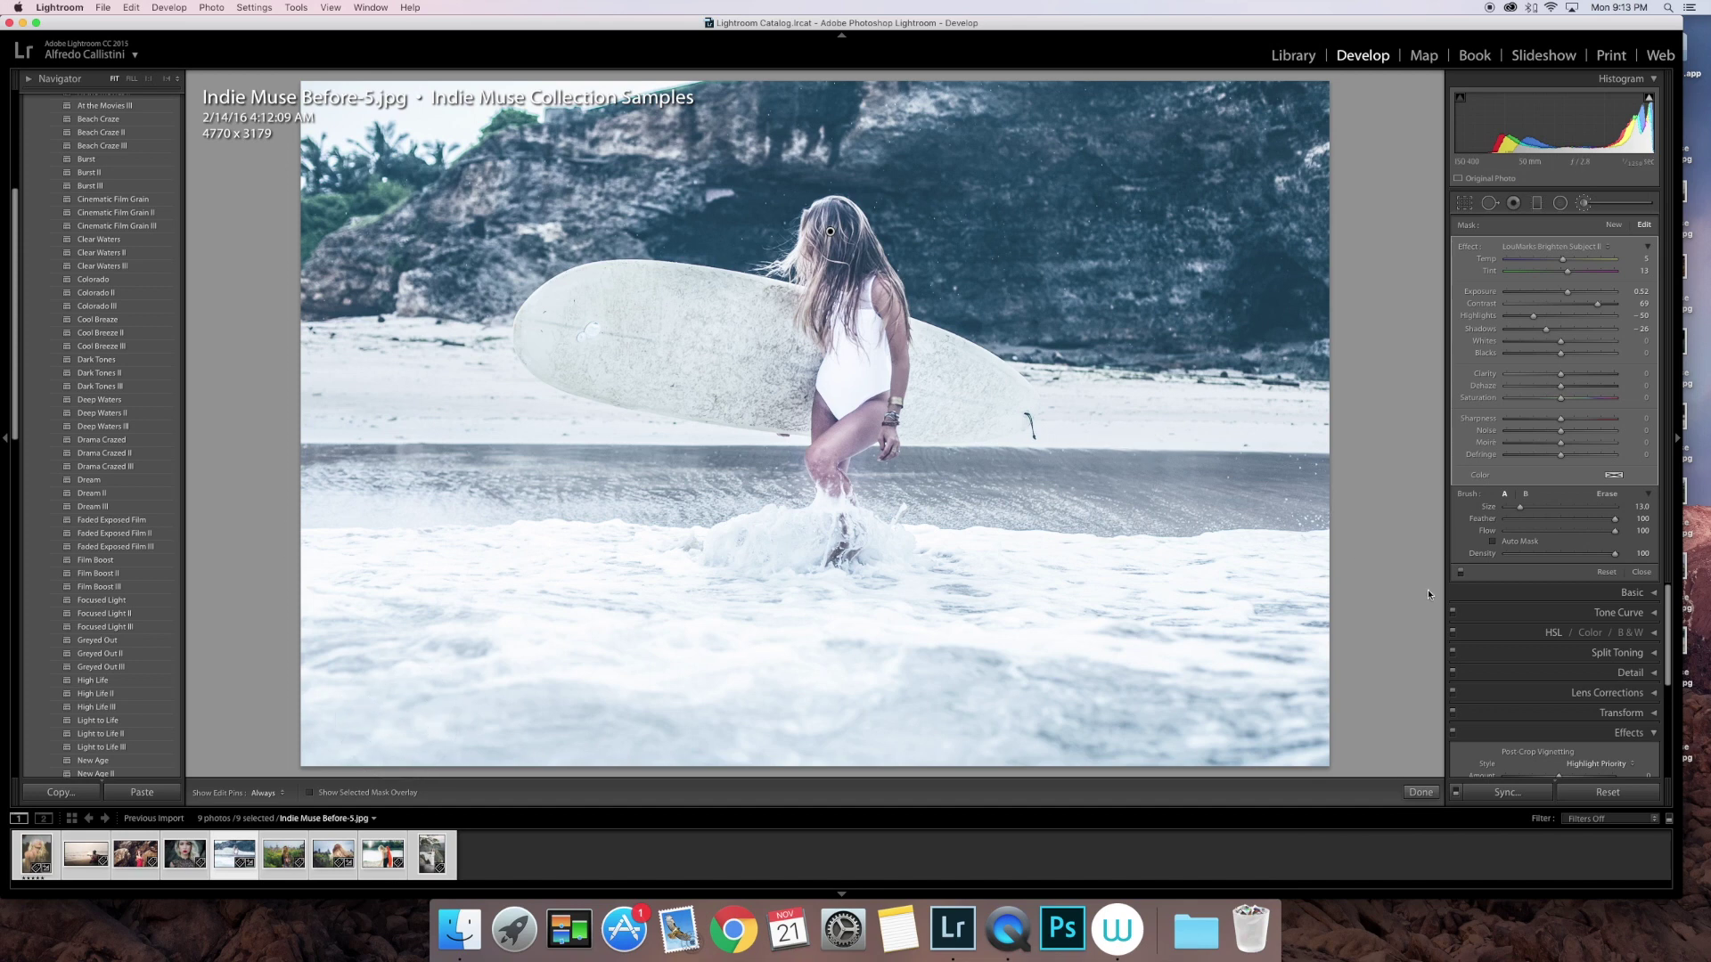
- Clear the brush adjustment from the surfer and restore the photo with the Reset Image preset
click(1606, 572)
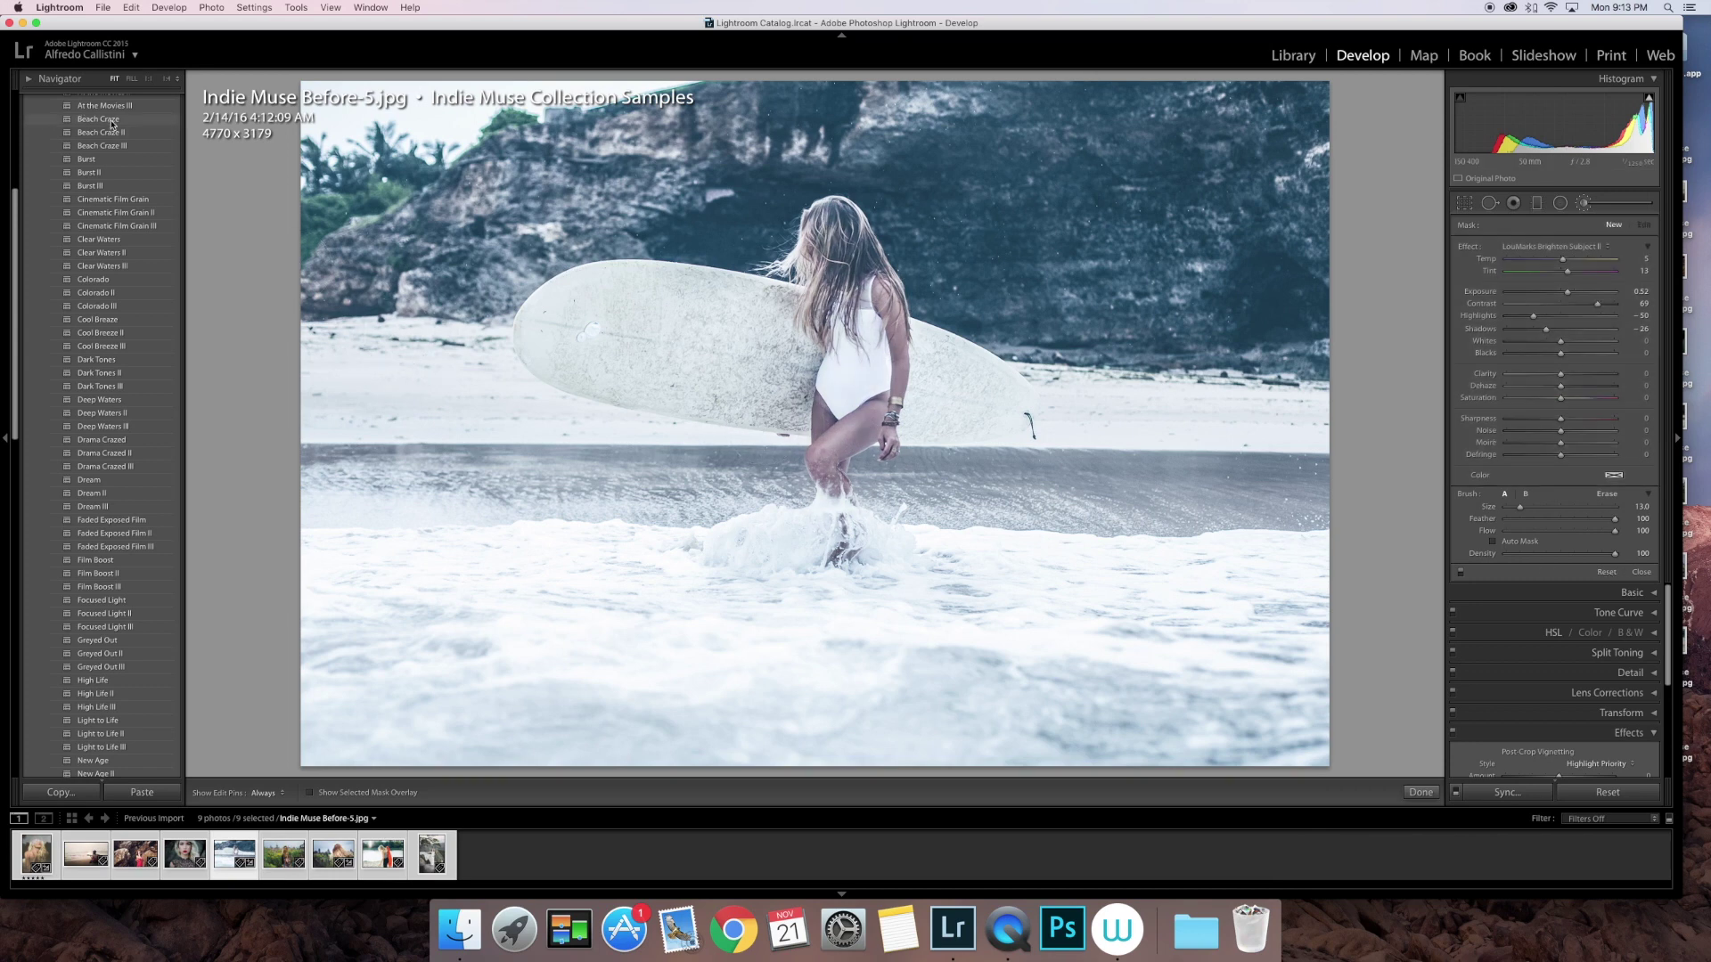
scroll(111, 124, up, 5)
scroll(111, 124, up, 3)
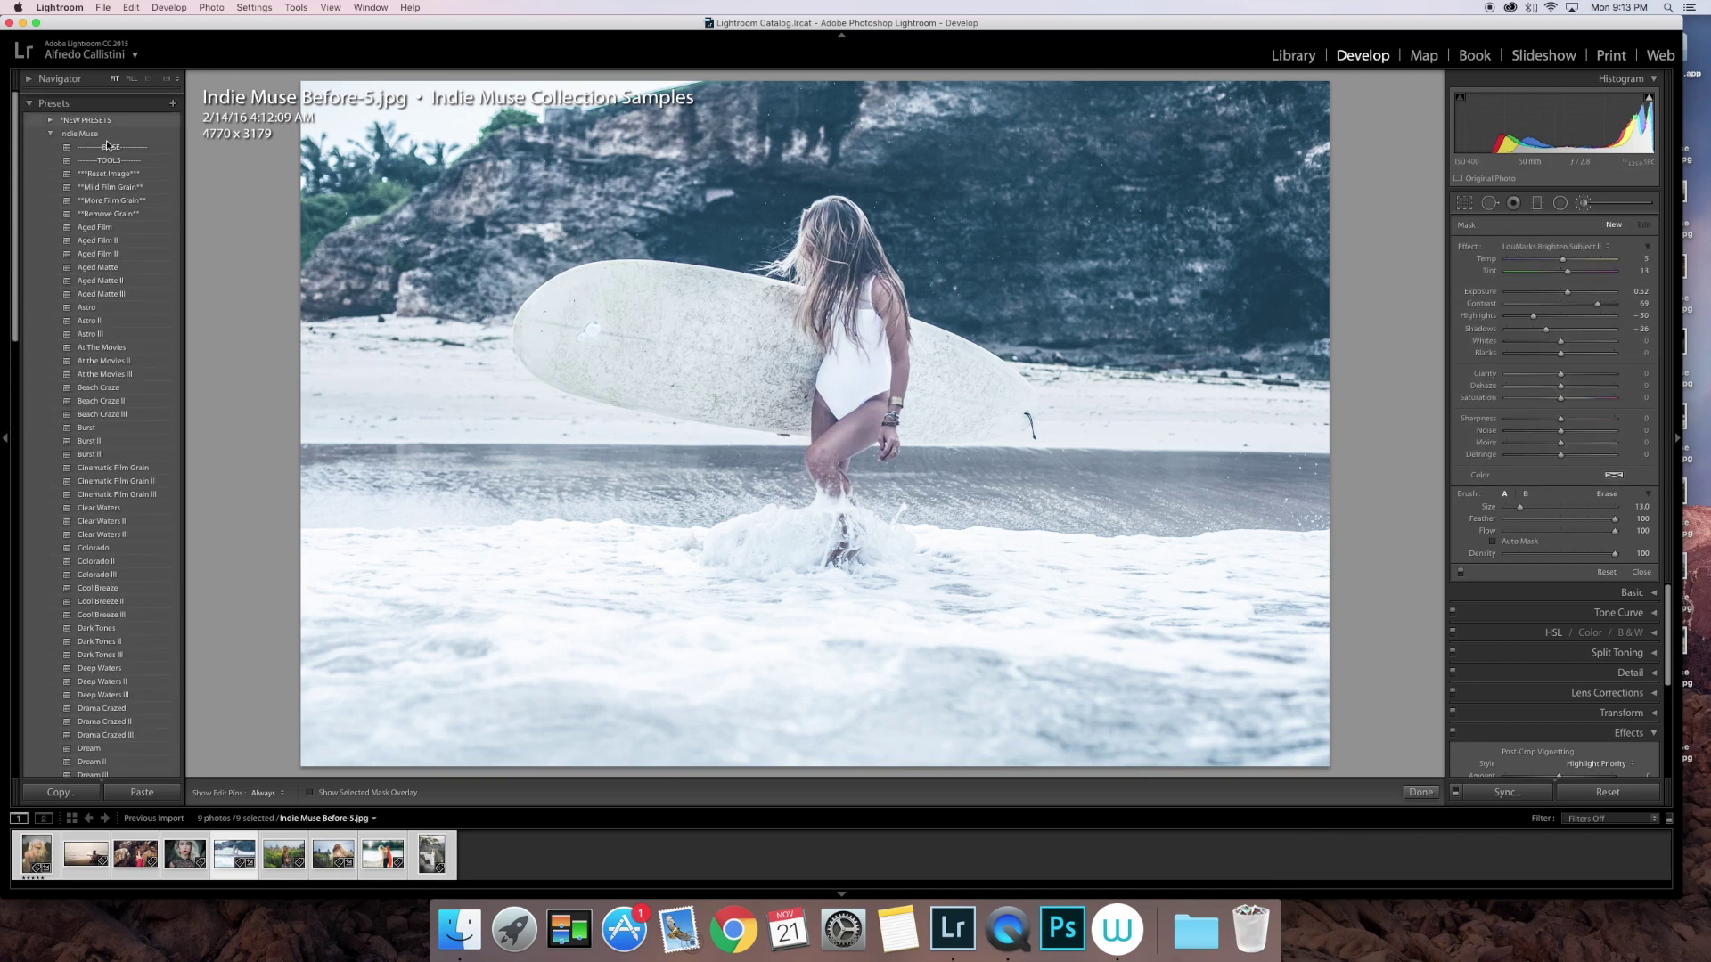
click(149, 173)
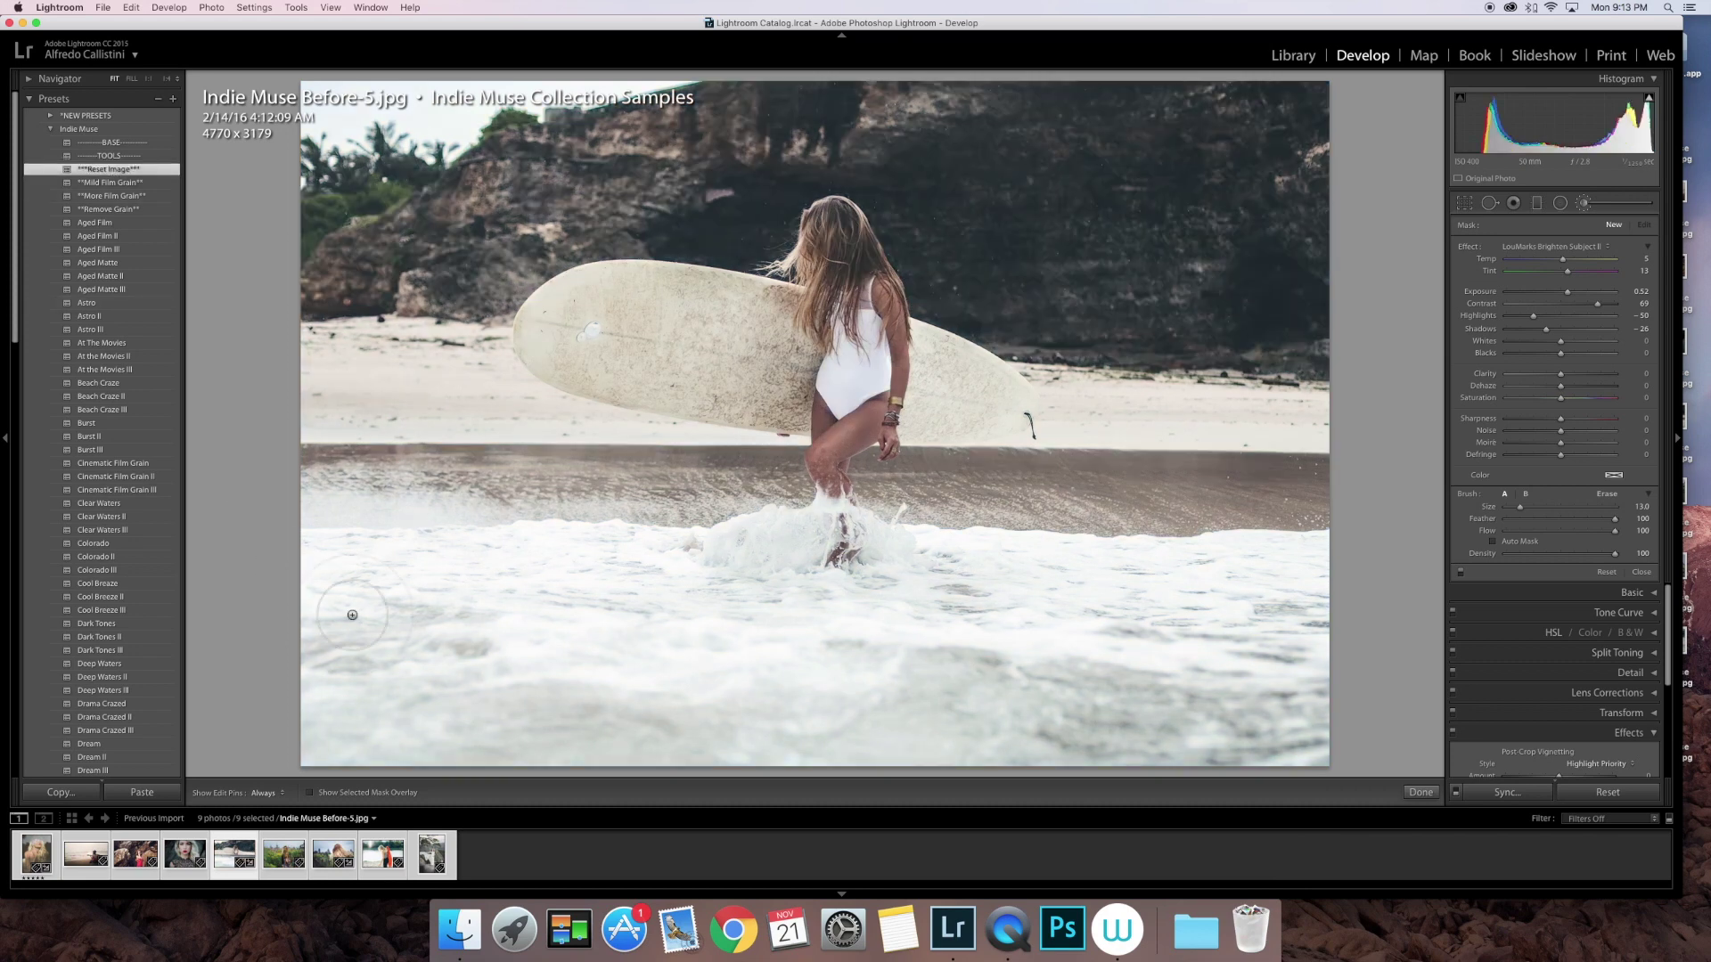
scroll(394, 707, up, 5)
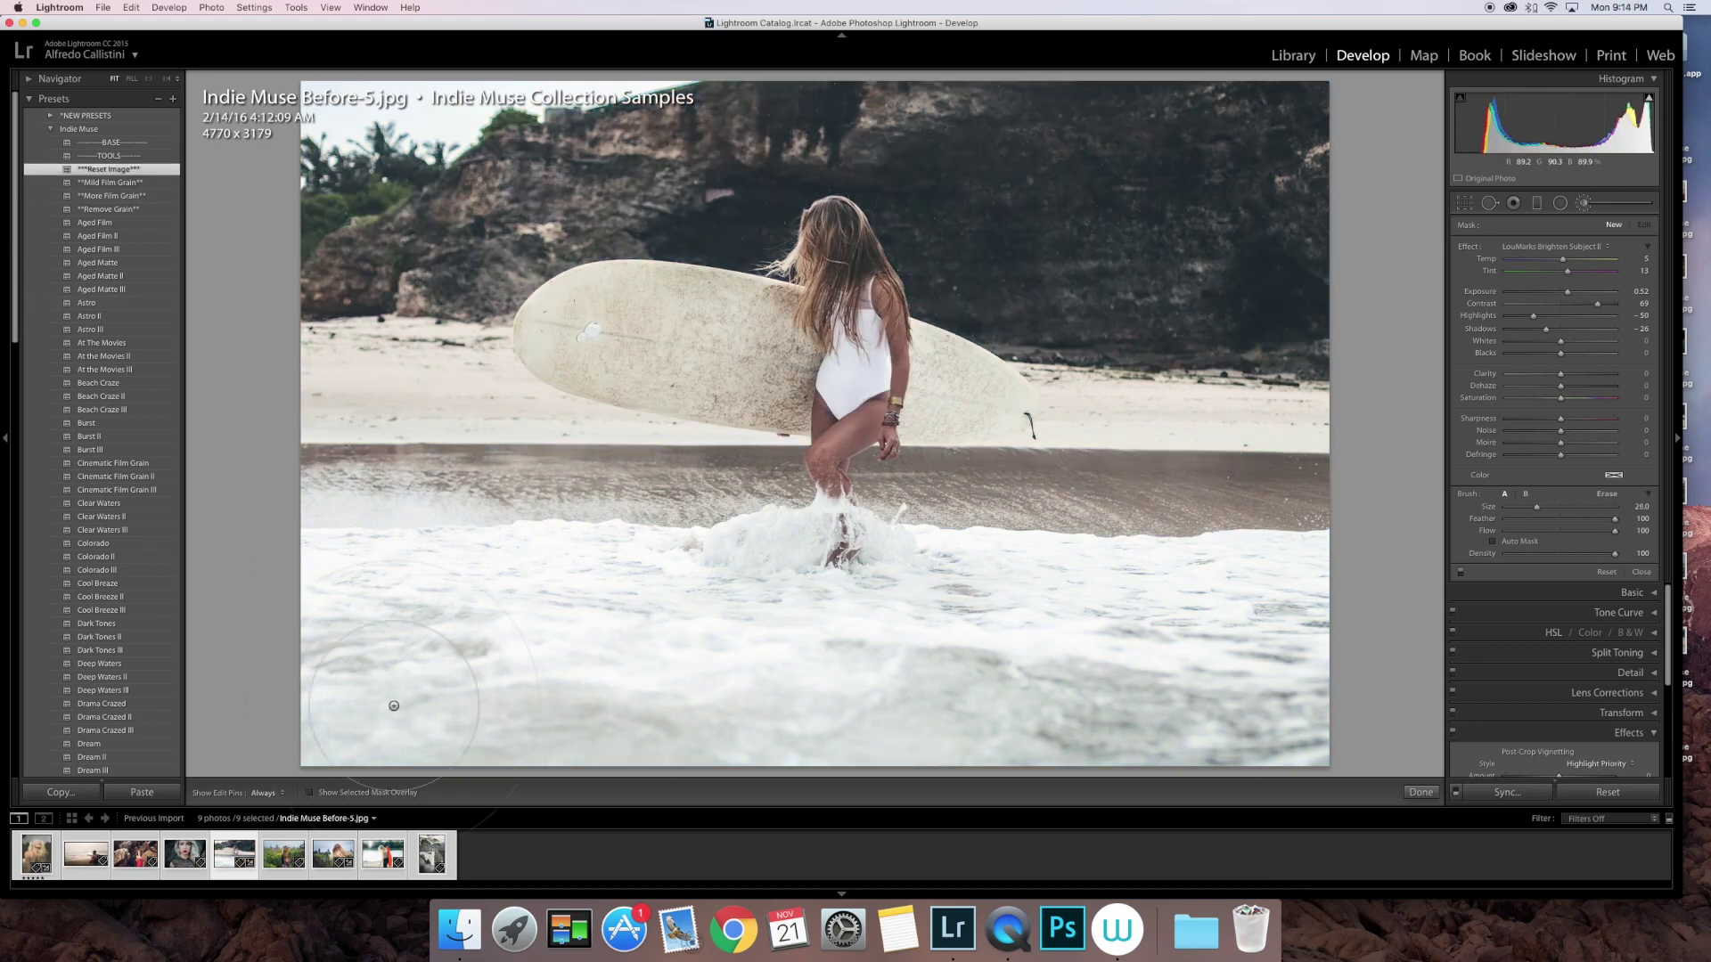